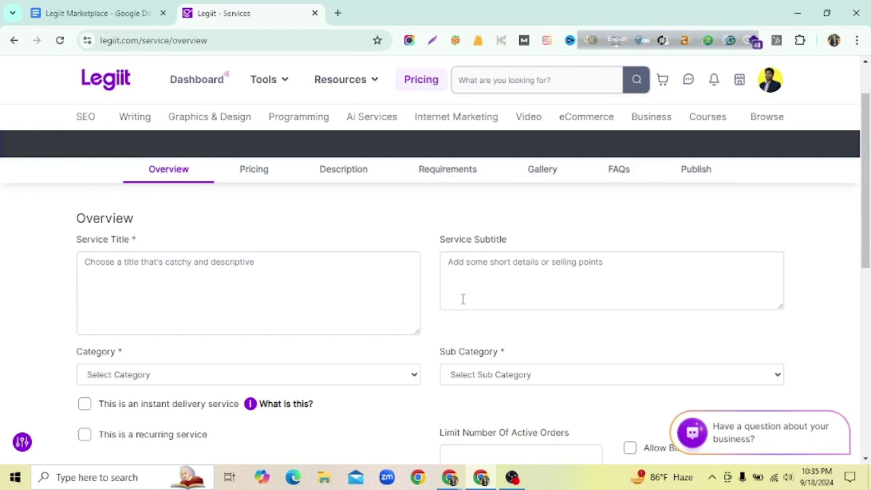
- Open fiverr.com in a new tab and enter "seo" in its service search
left_click(336, 13)
type("fiverr.com")
key("Return")
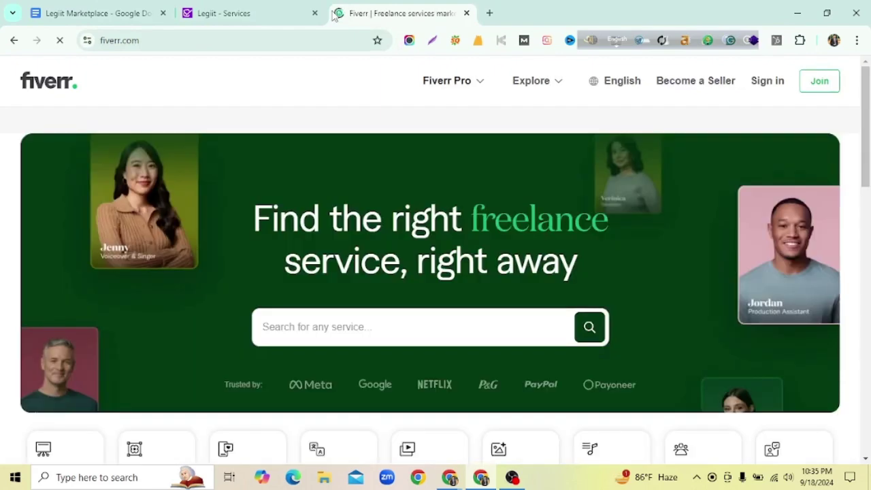
left_click(373, 326)
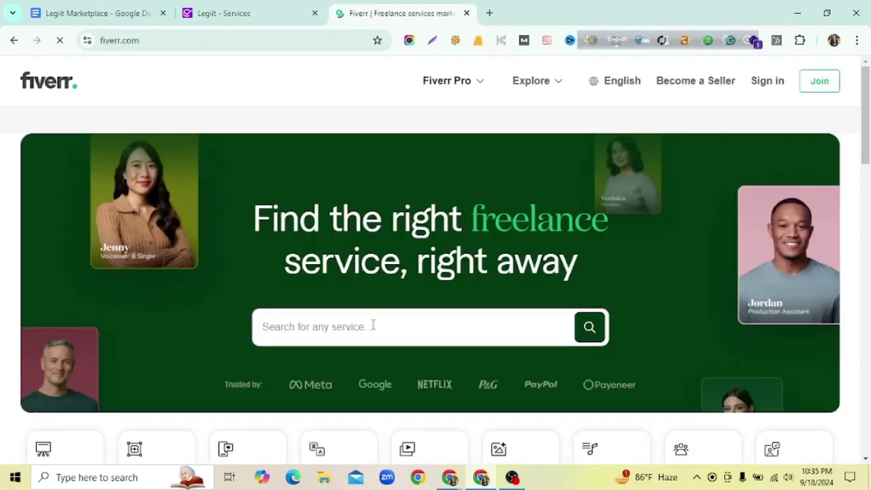
type("seo")
scroll(373, 326, "down", 3)
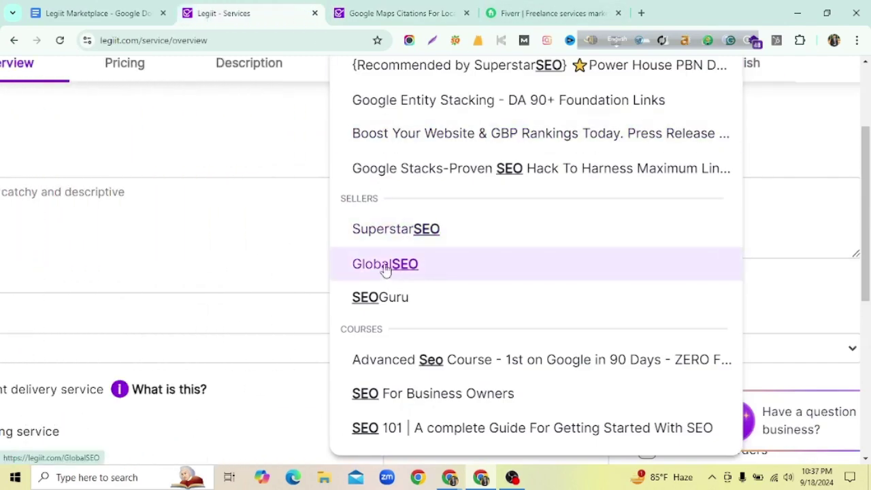
- Open the GlobalSEO seller profile from the Legiit search suggestions in a new tab and look through it
right_click(385, 265)
left_click(429, 64)
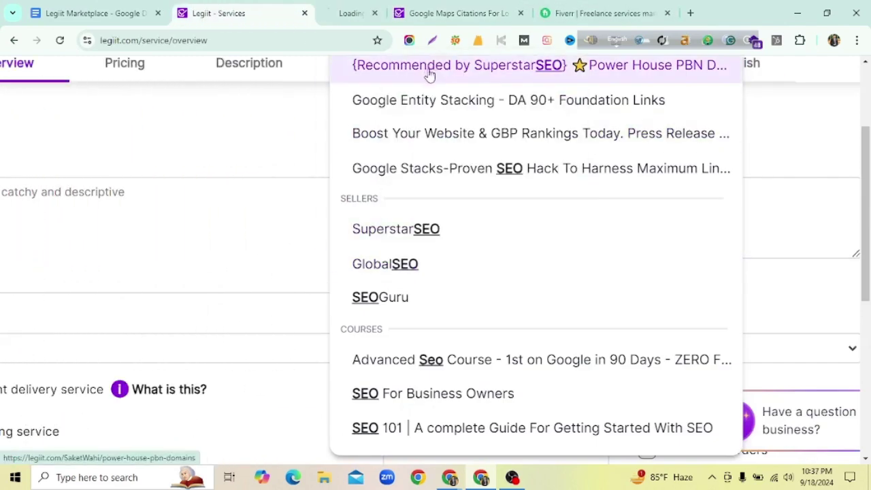
left_click(371, 11)
scroll(451, 252, "down", 2)
scroll(477, 257, "down", 5)
scroll(475, 252, "up", 8)
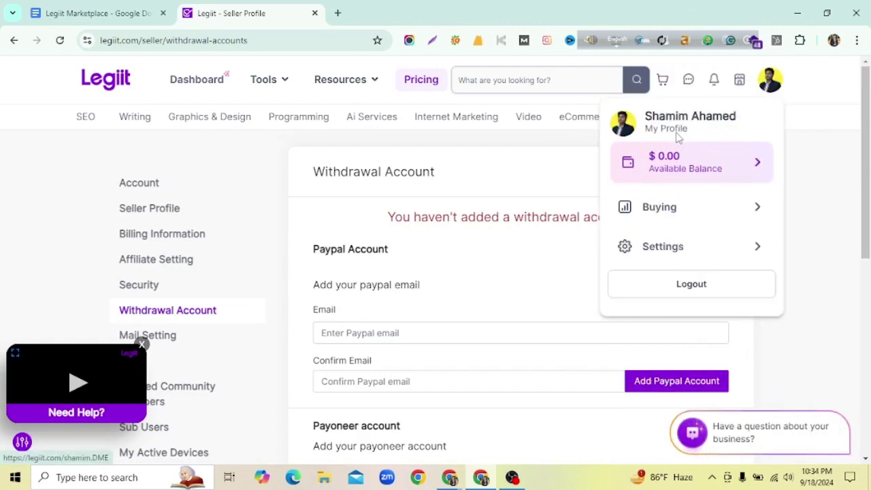
- Open the account's own Legiit profile and start creating a new service
left_click(677, 136)
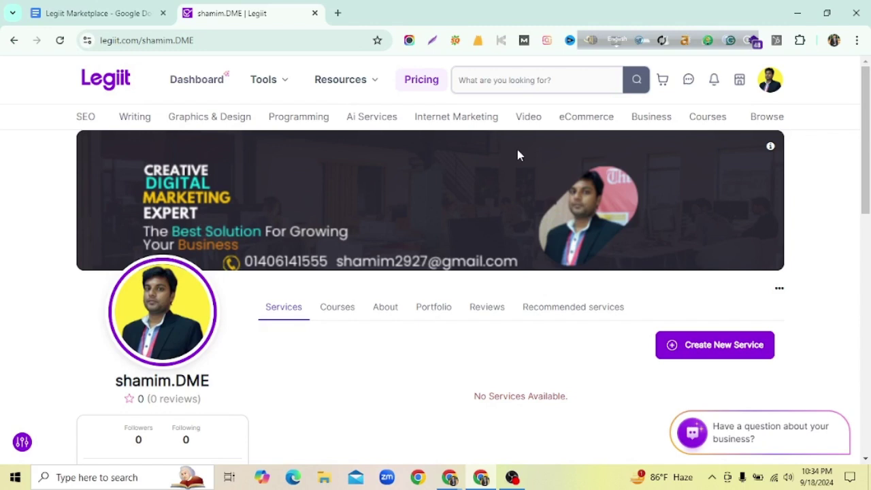
scroll(517, 158, "down", 1)
scroll(409, 210, "up", 1)
scroll(398, 228, "down", 1)
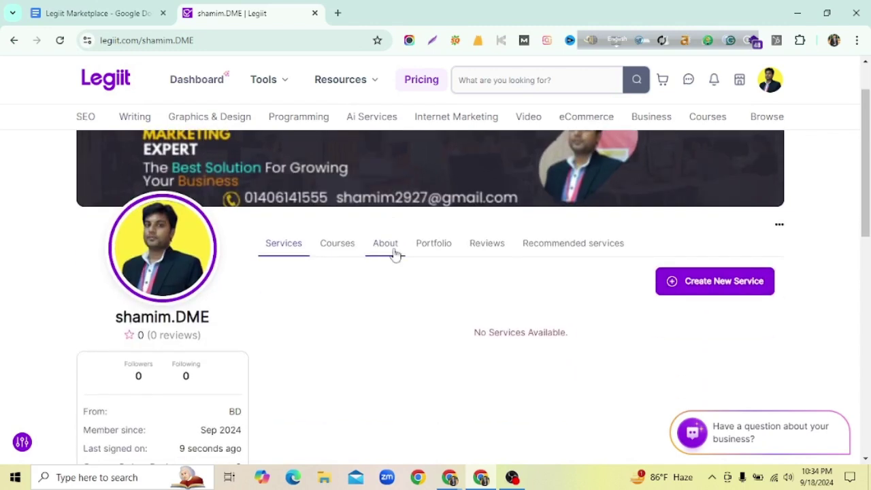
left_click(704, 283)
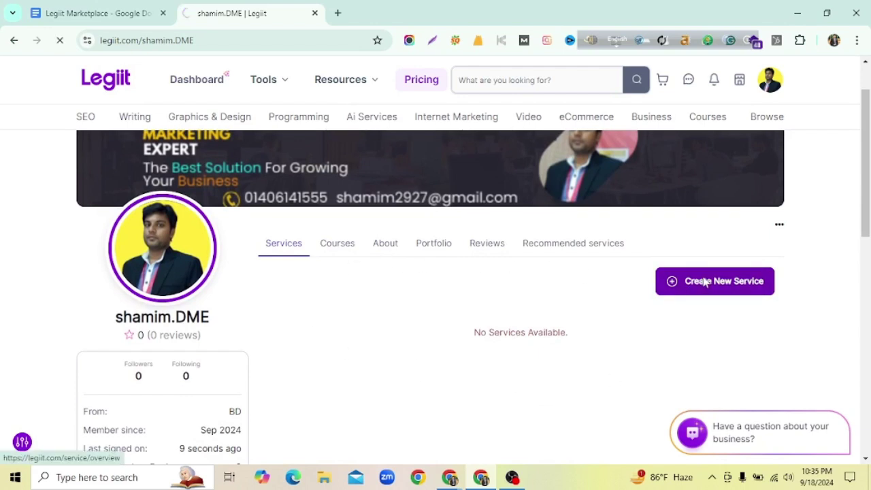
scroll(347, 251, "down", 1)
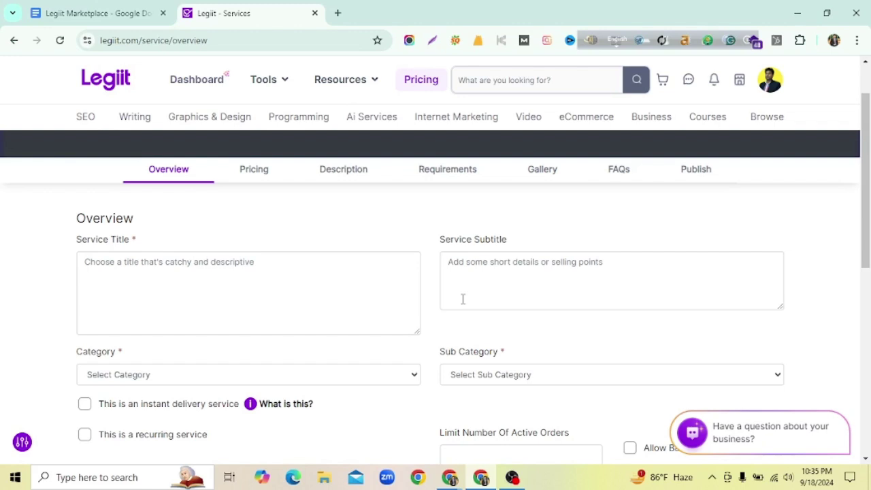
- Load Fiverr in a separate tab and view the keyword suggestions for "seo" in the service search
left_click(337, 13)
type("fi")
key("Return")
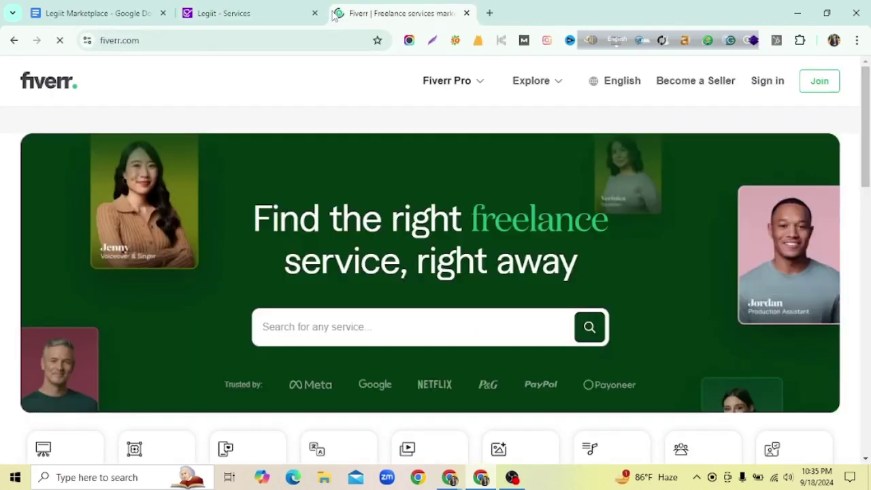
left_click(372, 325)
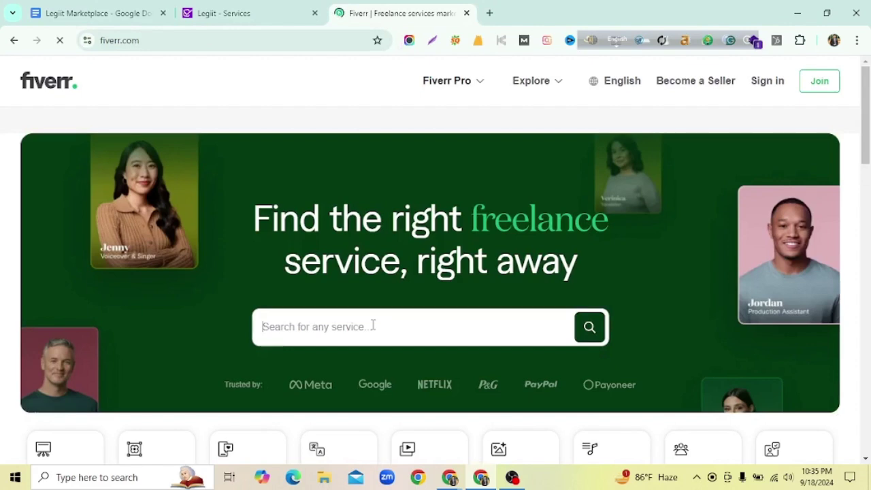
type("seo")
scroll(373, 324, "down", 1)
scroll(373, 324, "down", 2)
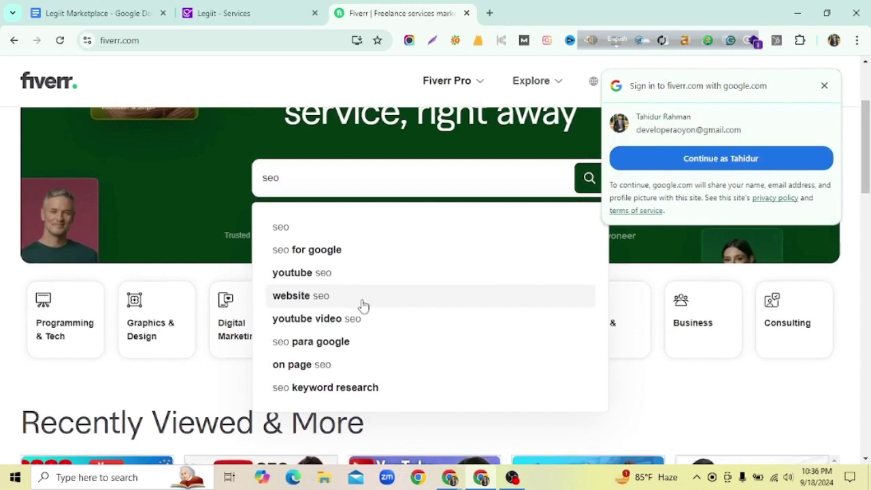
- Return to the Legiit service form and enter "seo" in the marketplace search, enlarging the page to read the suggestions
left_click(310, 14)
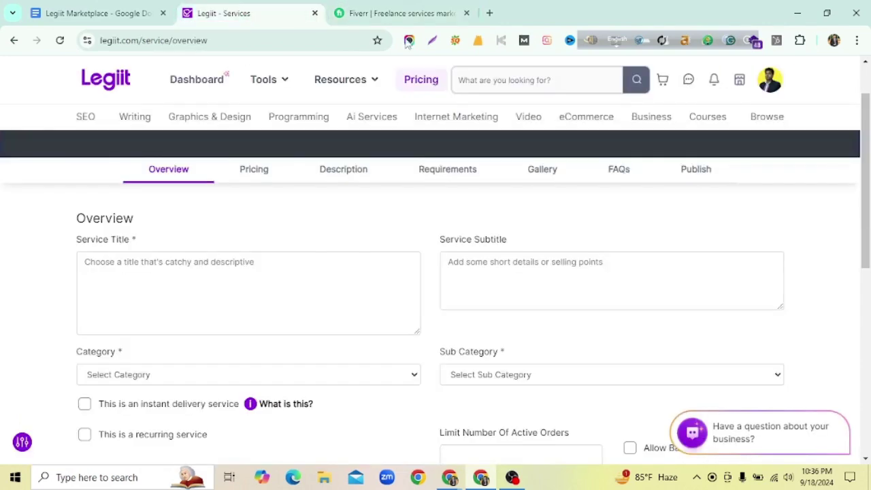
left_click(501, 73)
type("seo")
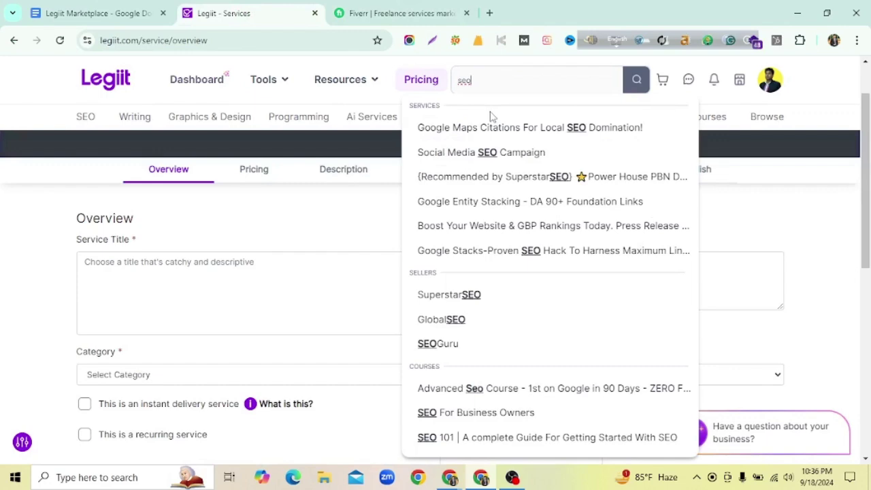
scroll(491, 117, "up", 3, "ctrl")
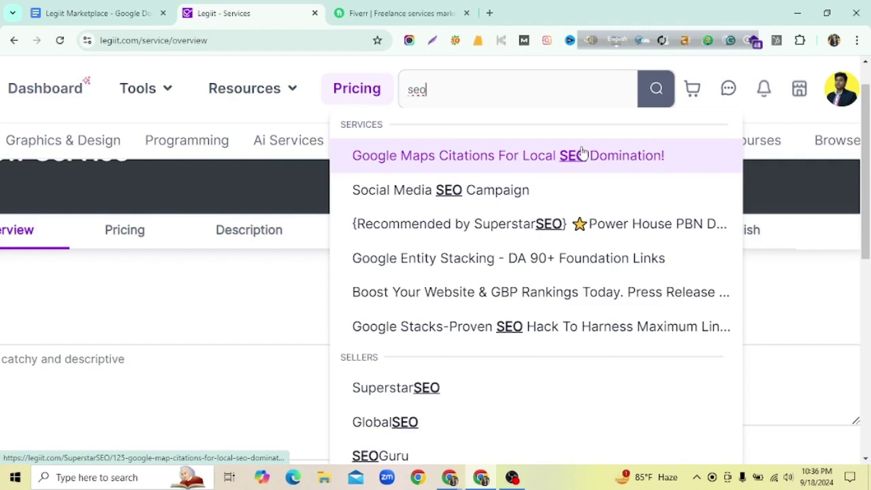
- Open the suggested service "Google Maps Citations For Local SEO Domination!" in a new tab and view its page
right_click(556, 162)
left_click(582, 171)
left_click(421, 7)
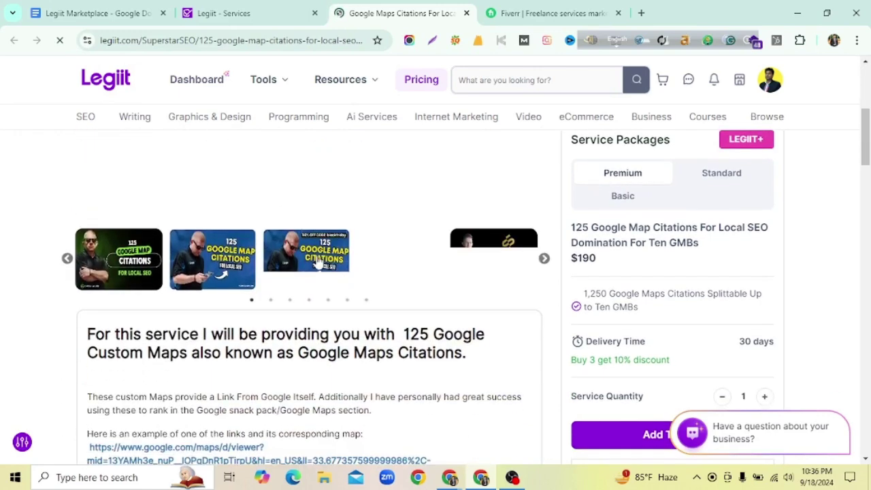
- Compare Legiit's service, seller and course suggestions for "seo" with Fiverr's keyword suggestions and the Google Maps citations service
left_click(284, 9)
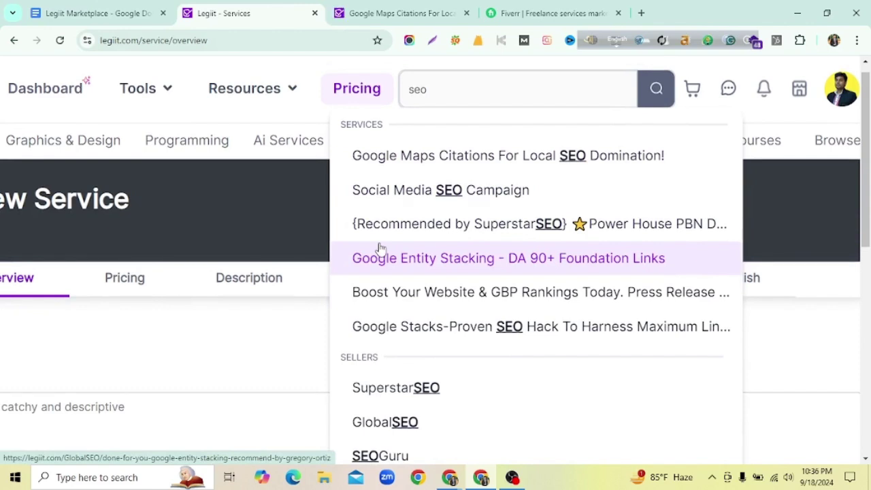
scroll(381, 249, "down", 3)
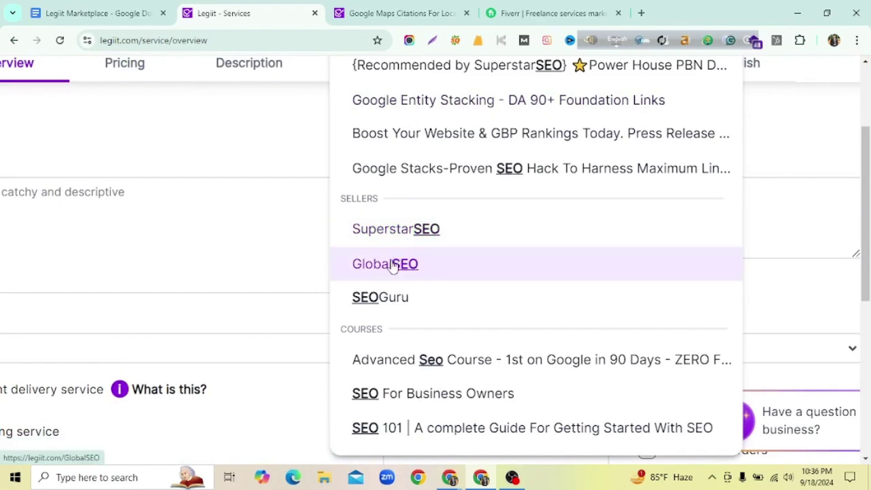
left_click(538, 13)
scroll(381, 272, "down", 1)
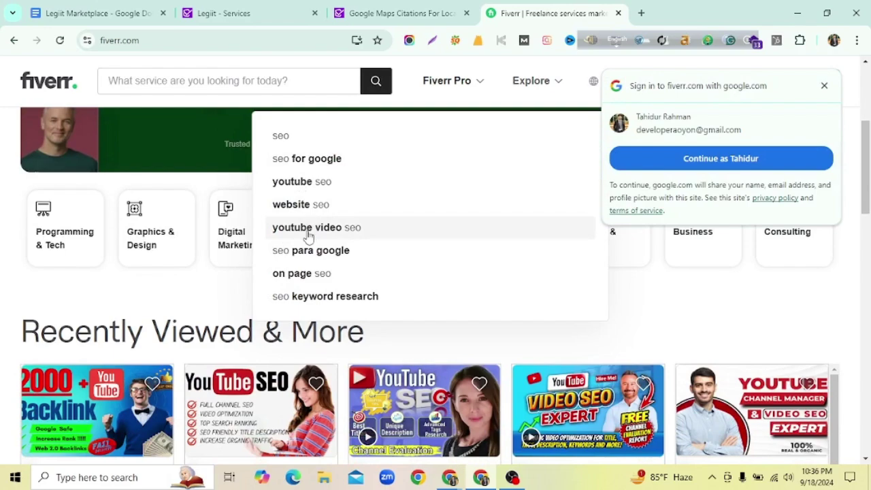
scroll(308, 236, "up", 5)
left_click(389, 13)
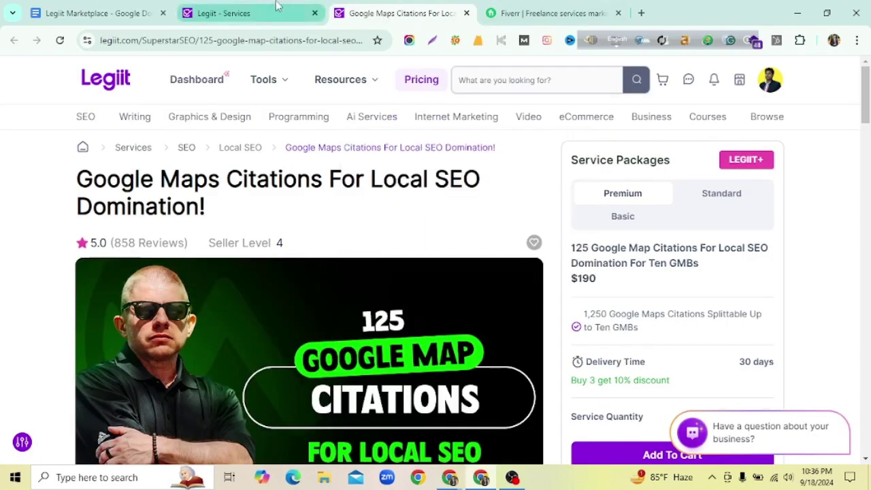
- Open the suggested GlobalSEO seller in a new tab, review the seller's services, and compare the profile with the Google Maps citations service
left_click(194, 13)
right_click(396, 270)
left_click(426, 62)
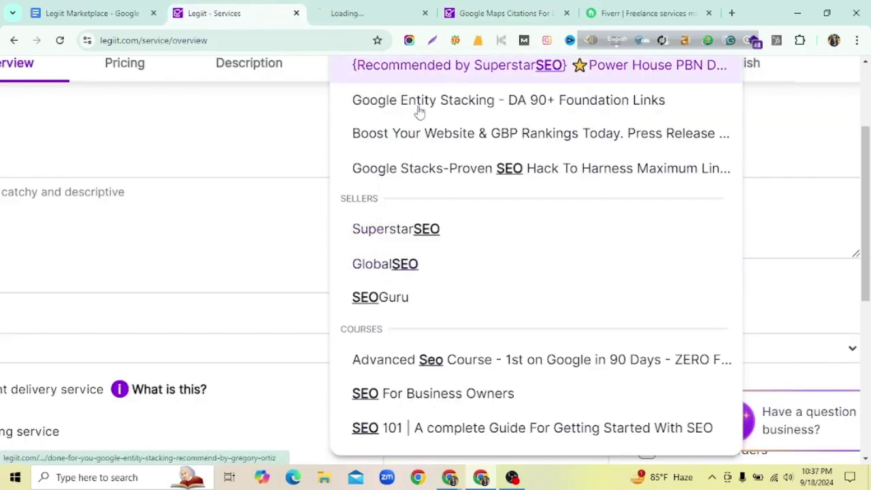
left_click(386, 13)
scroll(409, 266, "down", 2)
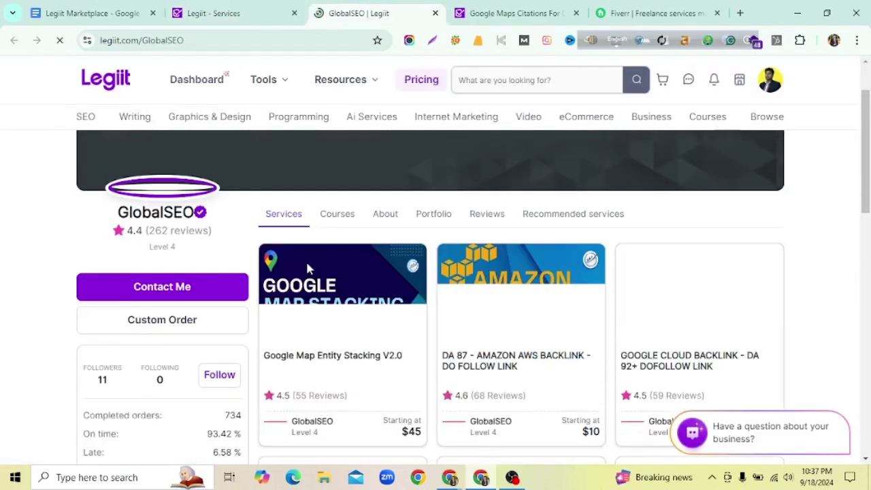
scroll(476, 258, "down", 5)
scroll(475, 255, "up", 8)
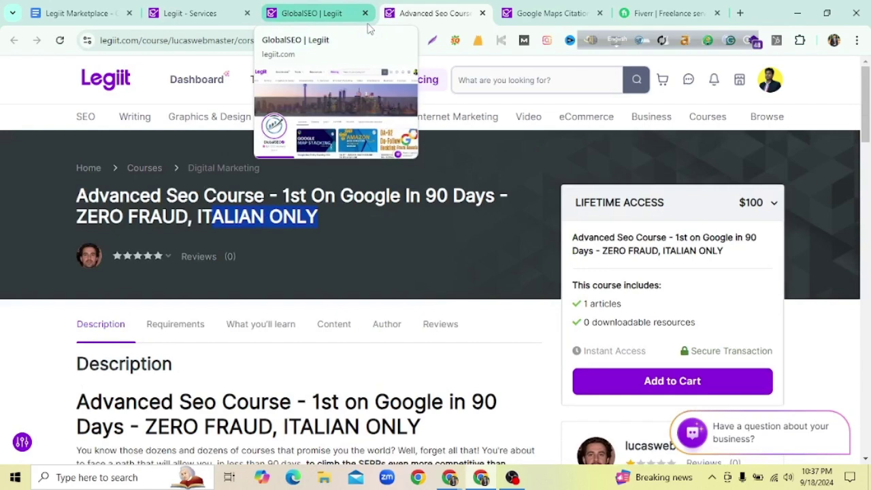
left_click(511, 7)
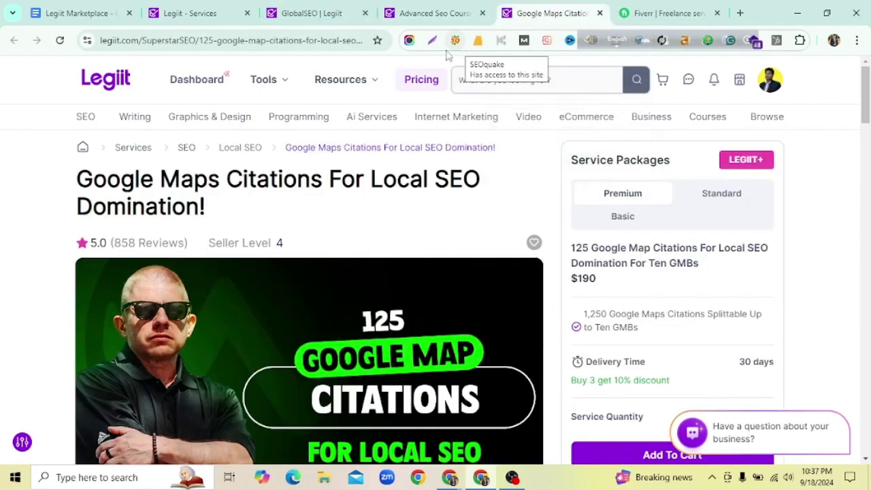
left_click(287, 5)
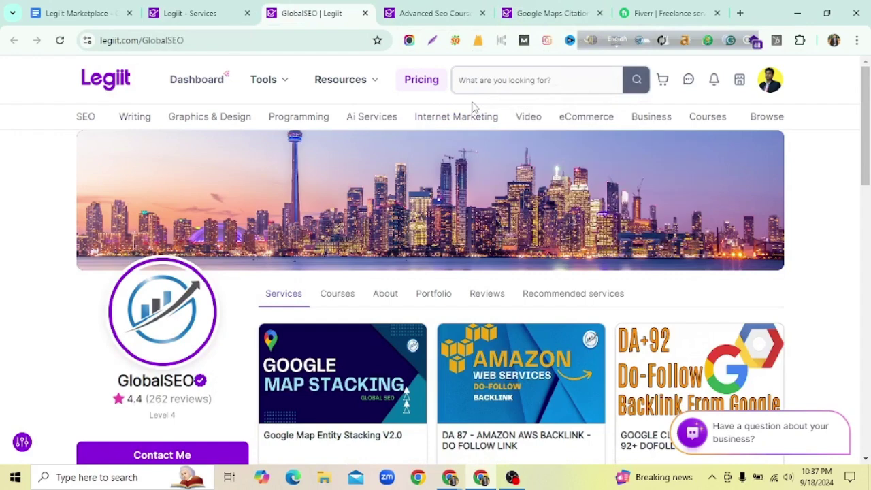
- Switch to Fiverr and run the suggested search "youtube seo"
left_click(653, 13)
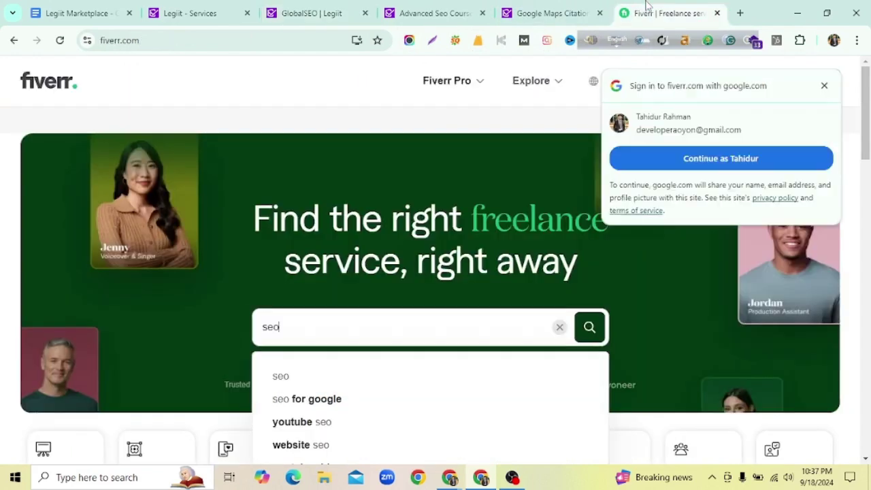
scroll(275, 324, "down", 1)
left_click(292, 361)
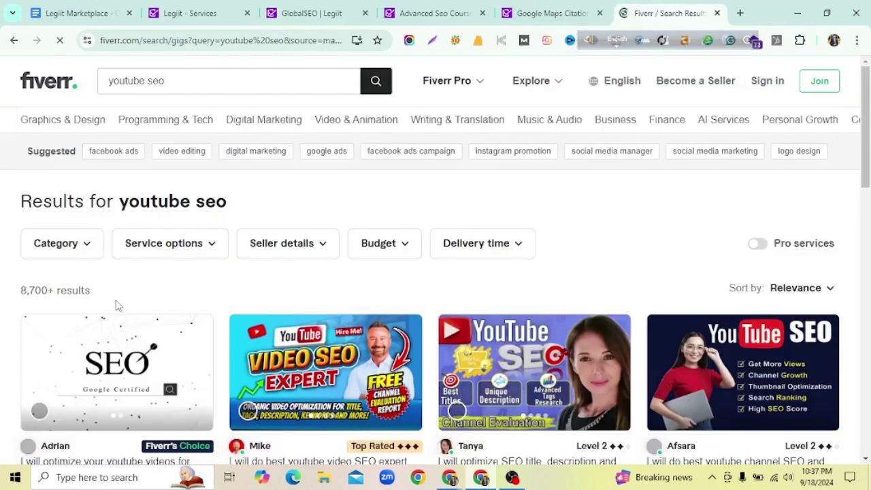
- Examine the search term and the number of results on the Fiverr results page, and dismiss the Google sign-in prompt
scroll(115, 306, "up", 3)
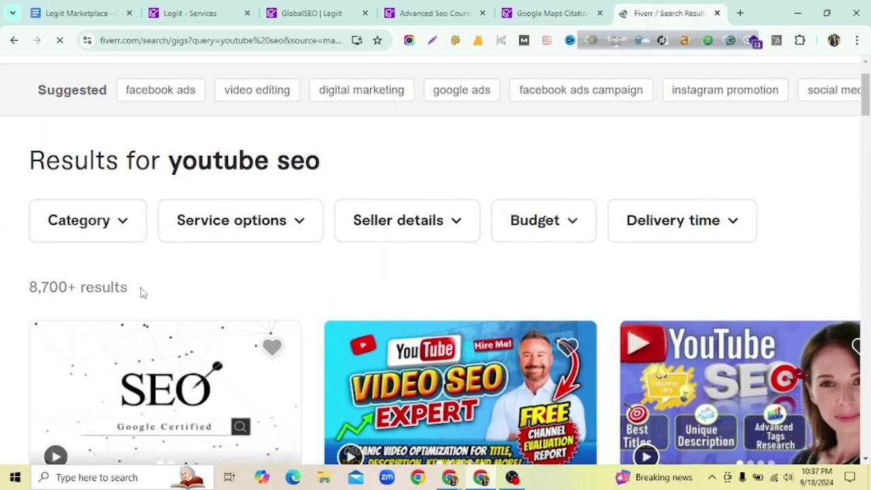
triple_click(46, 285)
left_click_drag(188, 165, 359, 189)
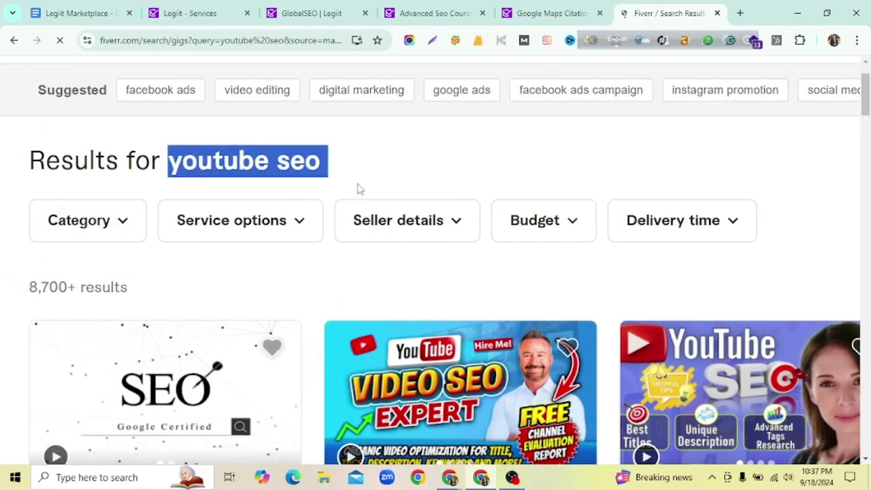
left_click_drag(173, 298, 15, 300)
scroll(15, 301, "up", 3)
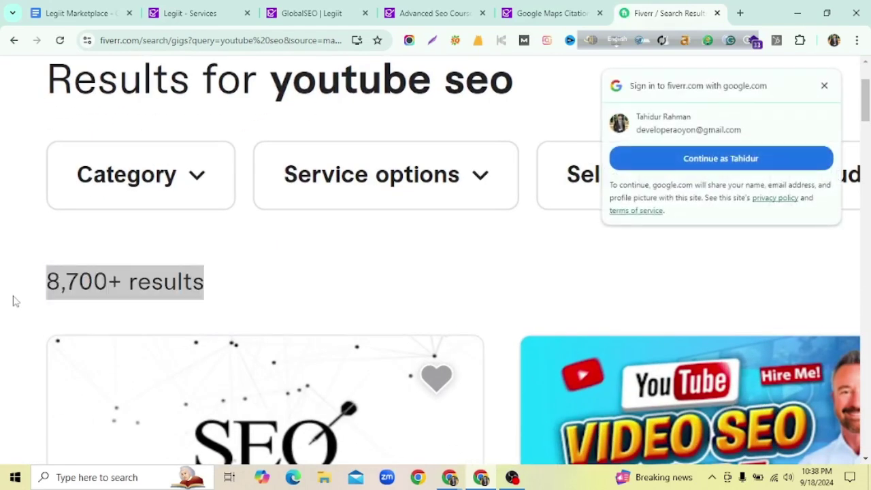
left_click(824, 85)
- Switch to Legiit, open the Video SEO category under SEO, and look through its listed services
left_click(186, 11)
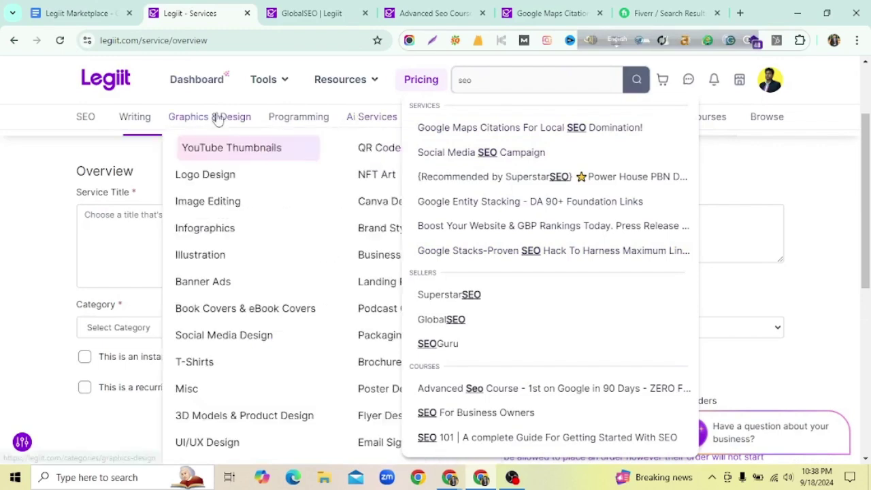
mouse_move(84, 127)
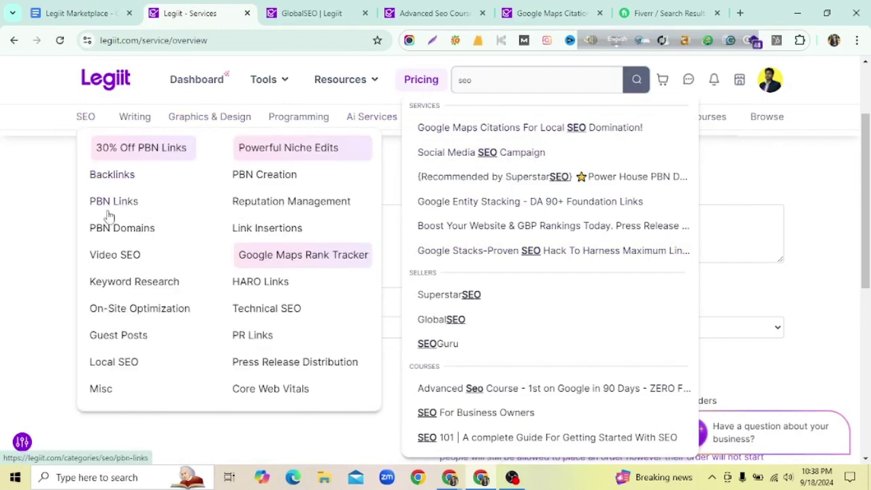
left_click(112, 260)
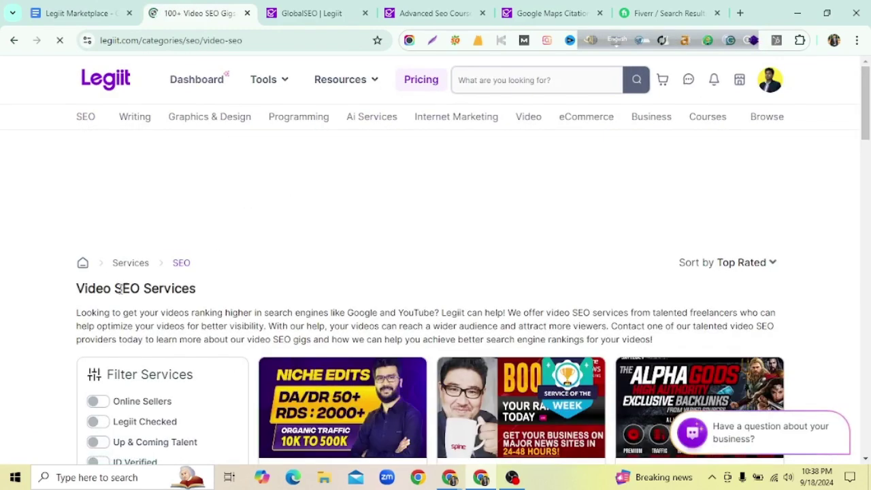
scroll(402, 280, "down", 2)
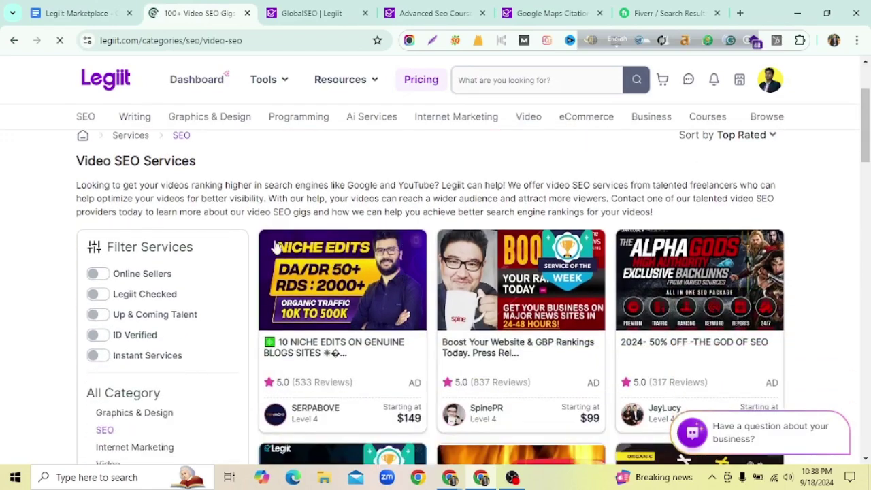
scroll(362, 329, "down", 10)
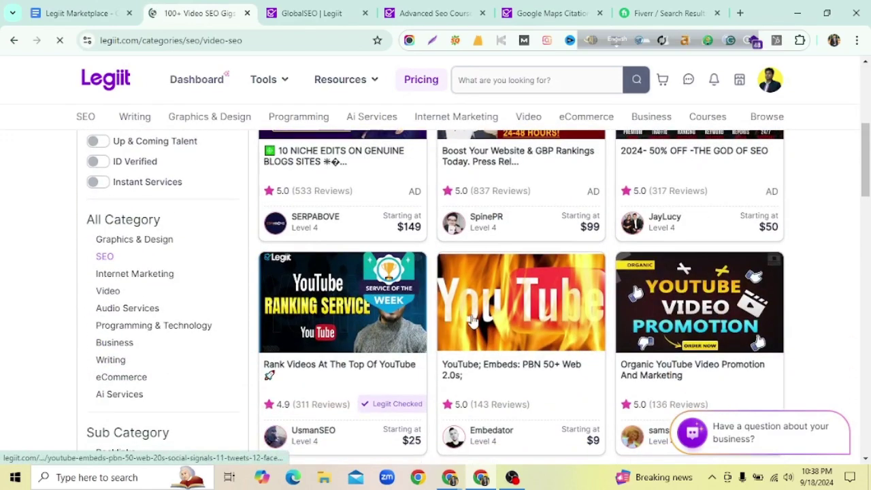
- Open page 17, the last page of the Video SEO listings, and scan its services
scroll(474, 321, "down", 4)
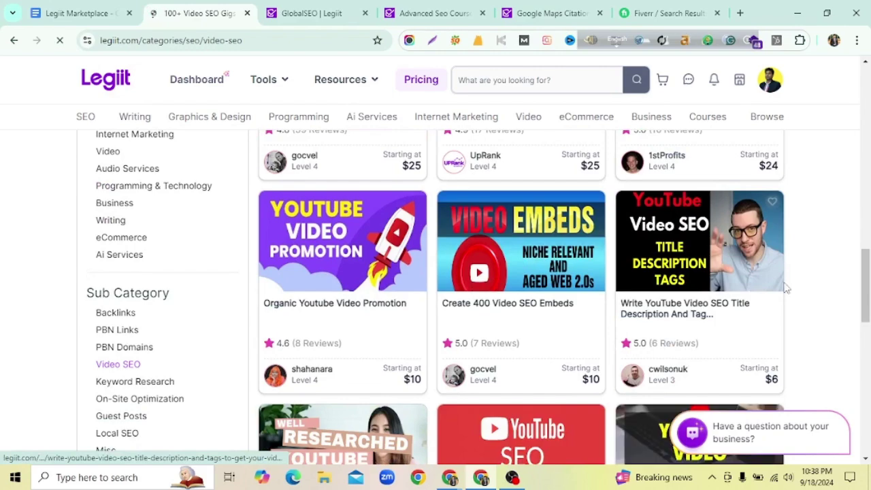
scroll(491, 254, "down", 6)
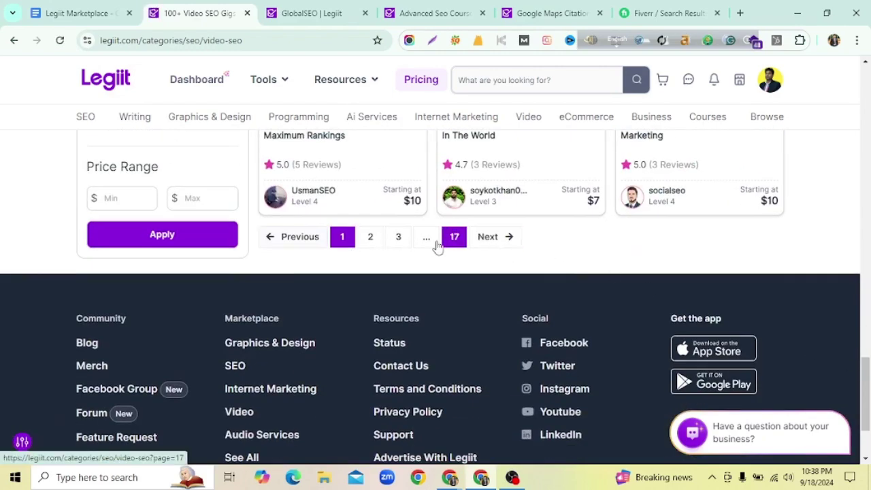
scroll(435, 253, "up", 1)
left_click(452, 271)
scroll(575, 229, "down", 7)
scroll(567, 292, "down", 12)
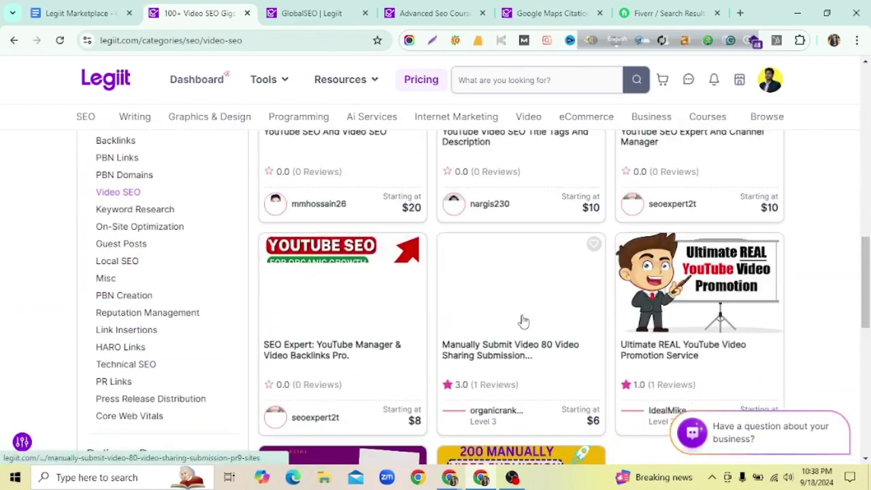
scroll(519, 343, "up", 3)
scroll(516, 341, "down", 3)
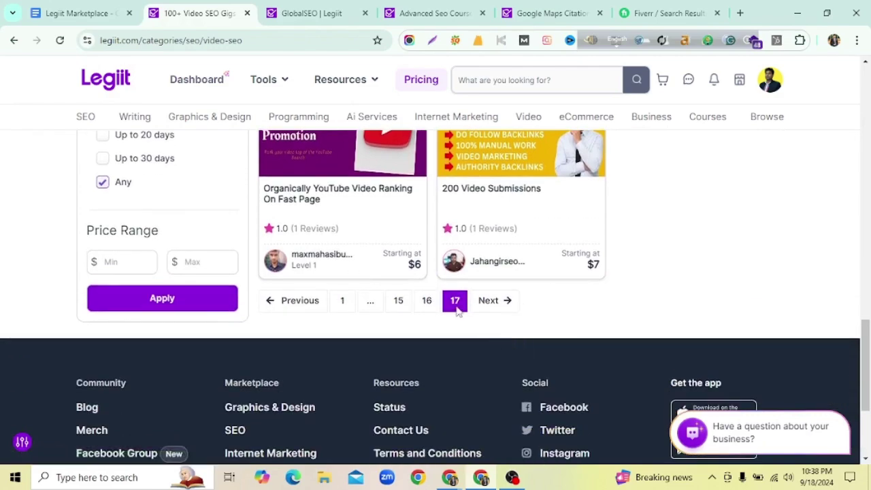
- Review the ratings, review counts and prices of the services on the last Video SEO page
scroll(519, 339, "up", 5)
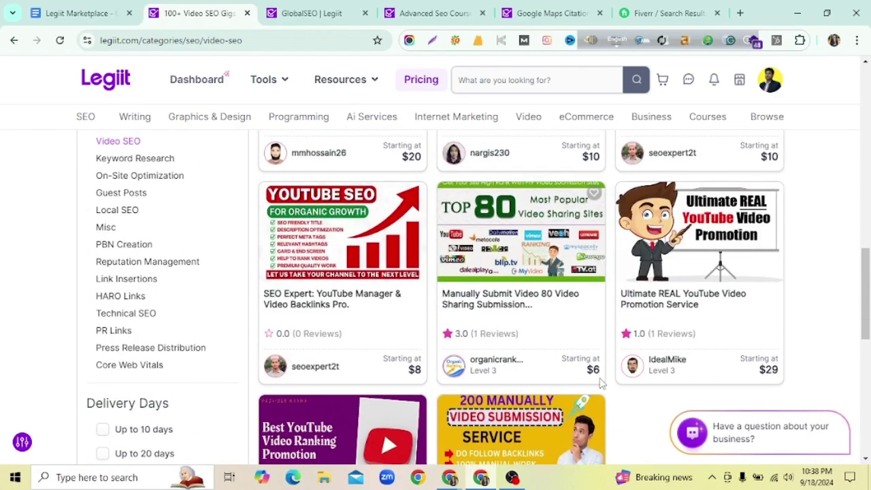
scroll(529, 302, "up", 10)
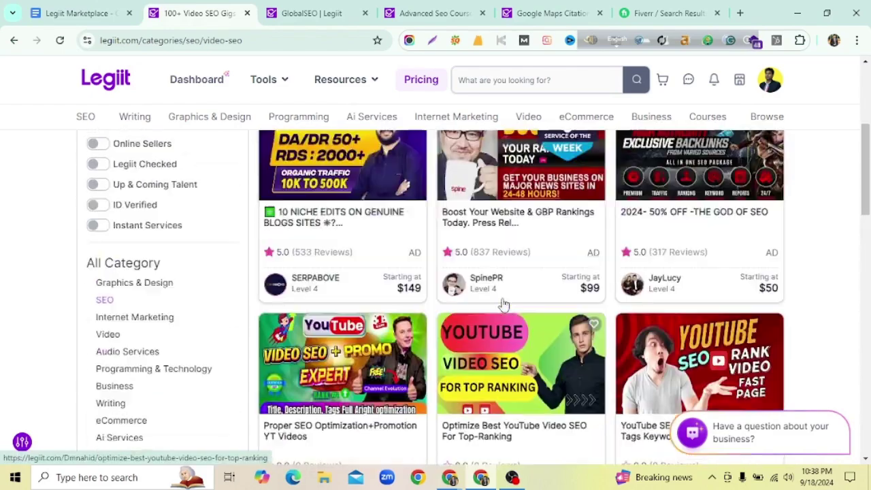
scroll(504, 279, "down", 2)
scroll(504, 281, "down", 7)
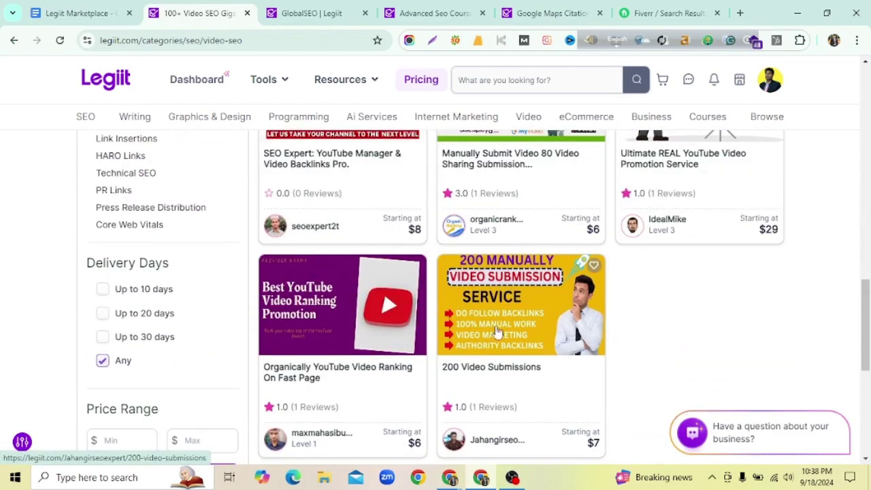
scroll(503, 293, "up", 10)
scroll(496, 334, "down", 10)
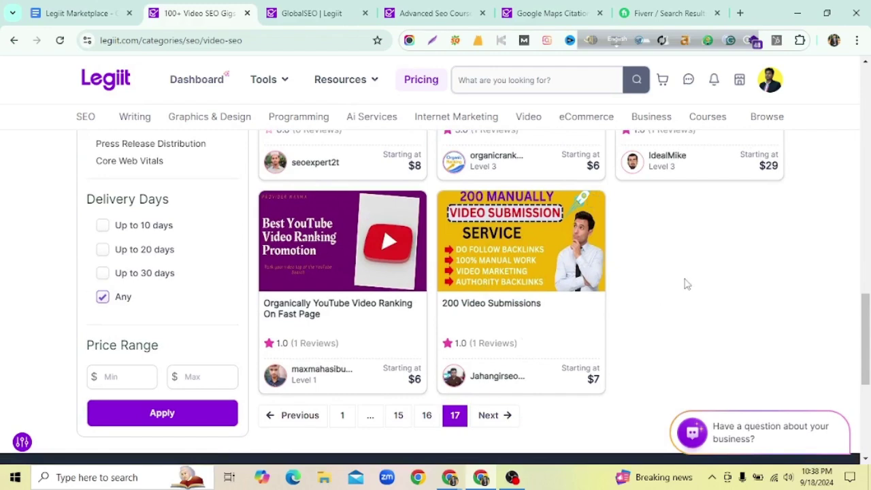
scroll(233, 267, "up", 3)
- Open the Local SEO category under SEO and check its services and number of listing pages
mouse_move(85, 114)
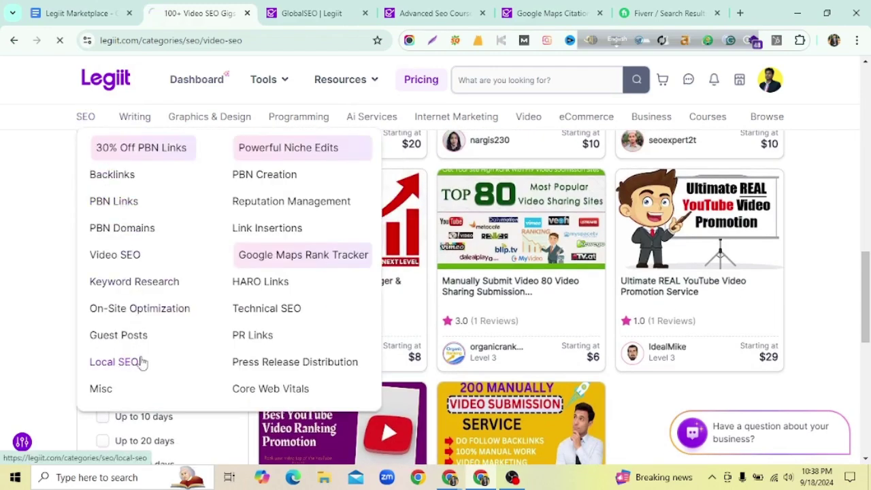
left_click(123, 365)
scroll(501, 358, "down", 15)
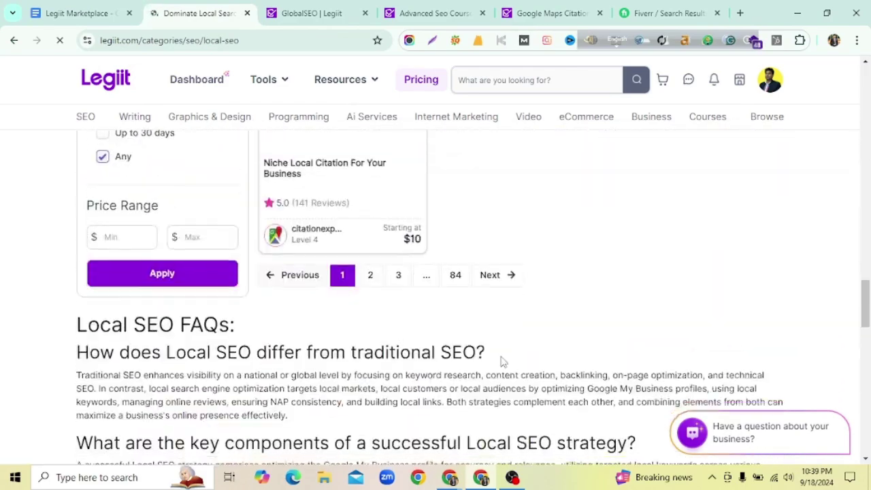
scroll(502, 361, "down", 1)
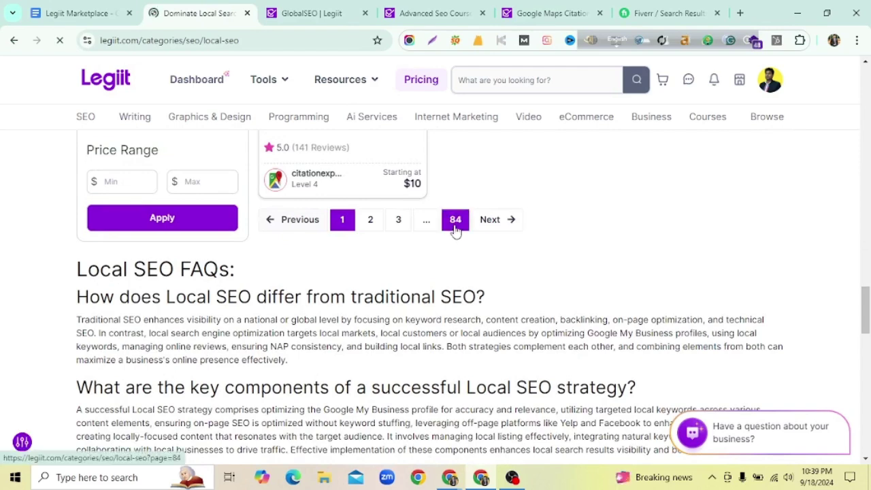
scroll(526, 297, "up", 3)
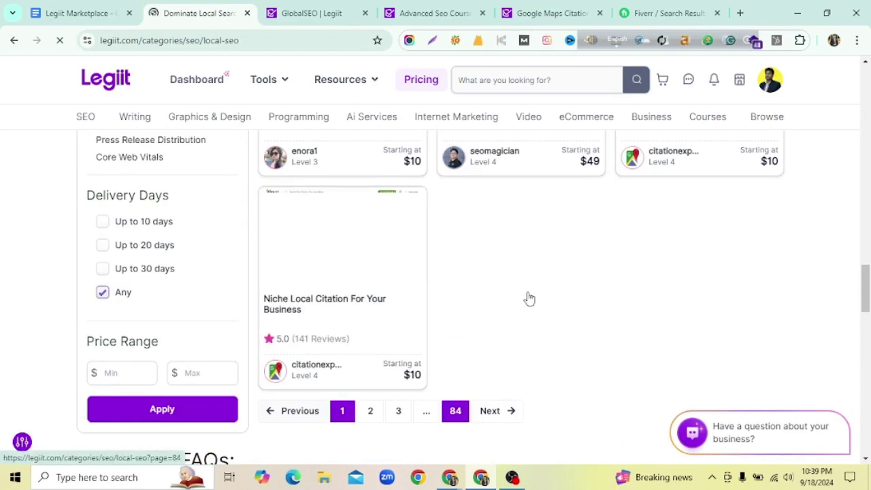
scroll(528, 297, "down", 6)
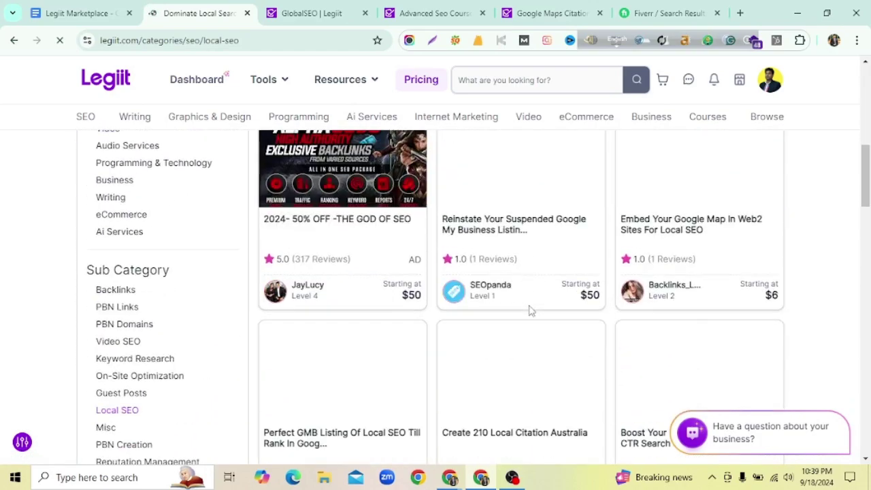
- Open the Technical SEO category under SEO and look through its services and number of listing pages
left_click(262, 312)
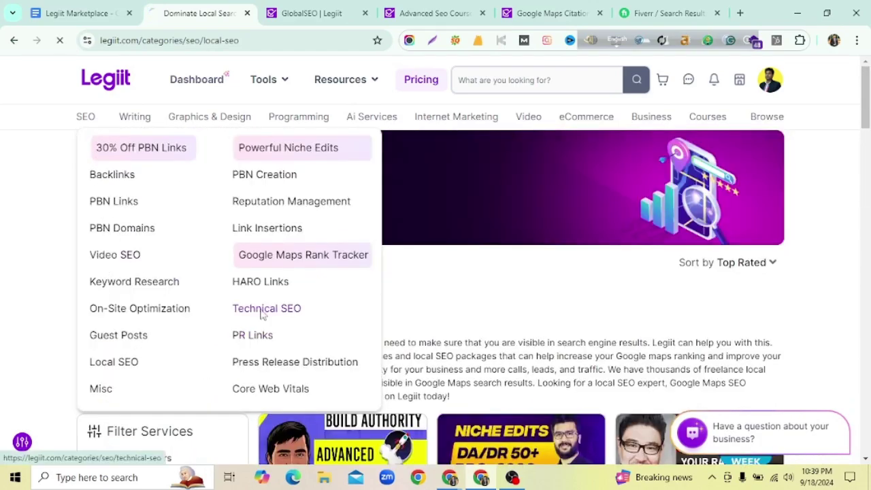
scroll(429, 289, "down", 10)
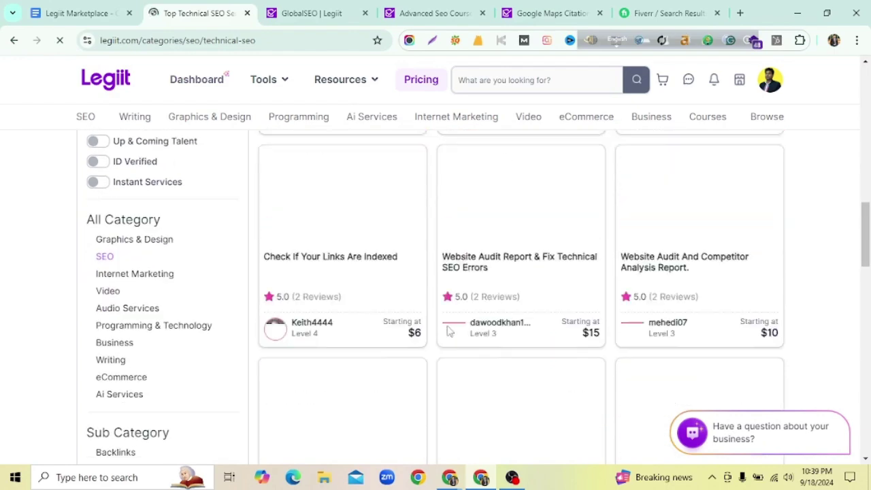
scroll(446, 320, "down", 8)
scroll(444, 308, "up", 4)
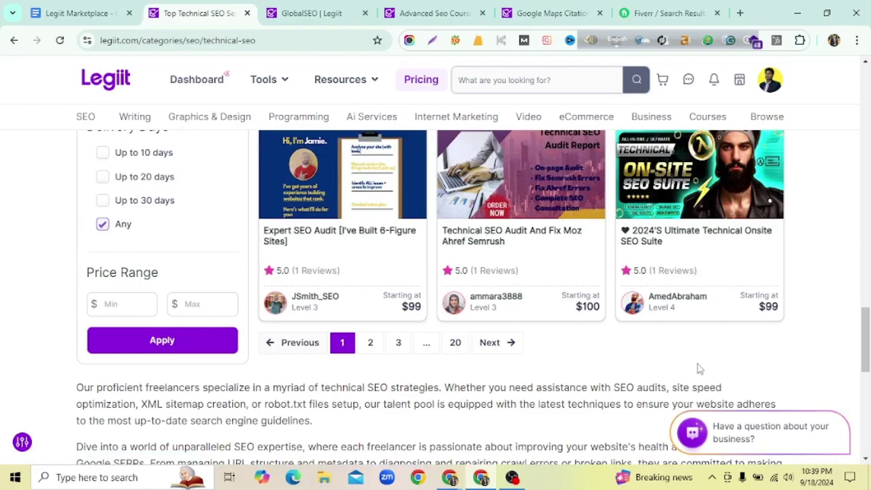
scroll(544, 332, "up", 15)
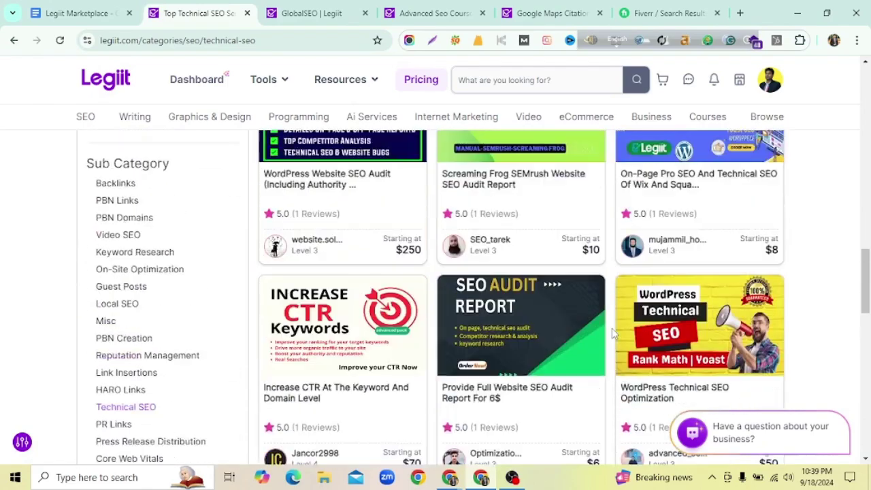
scroll(541, 332, "up", 5)
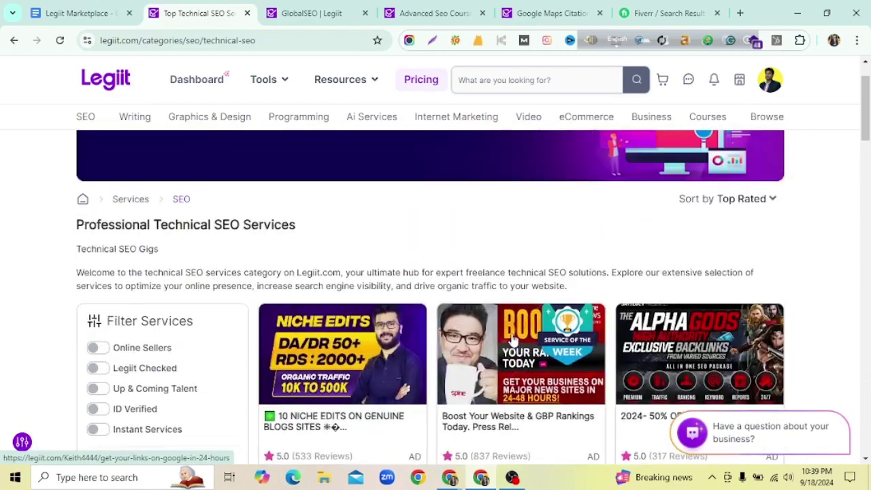
- Sort the Technical SEO services by Most Popular
scroll(680, 217, "down", 4)
scroll(693, 213, "up", 3)
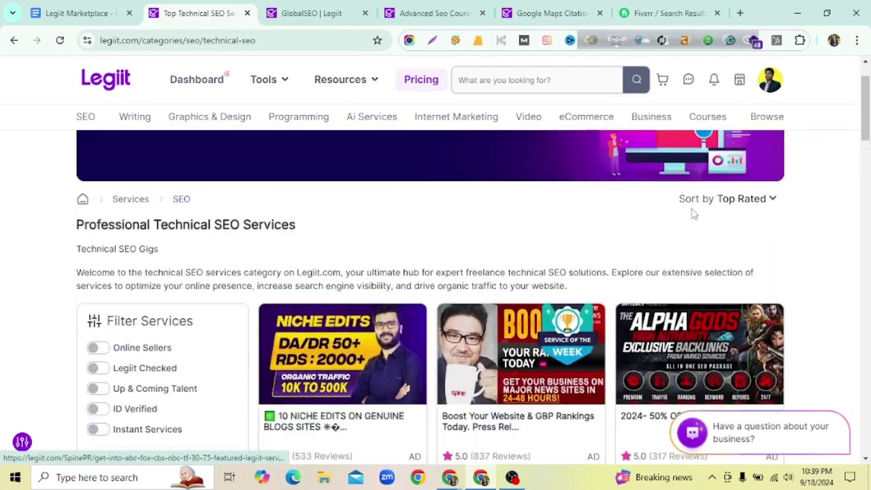
left_click(759, 203)
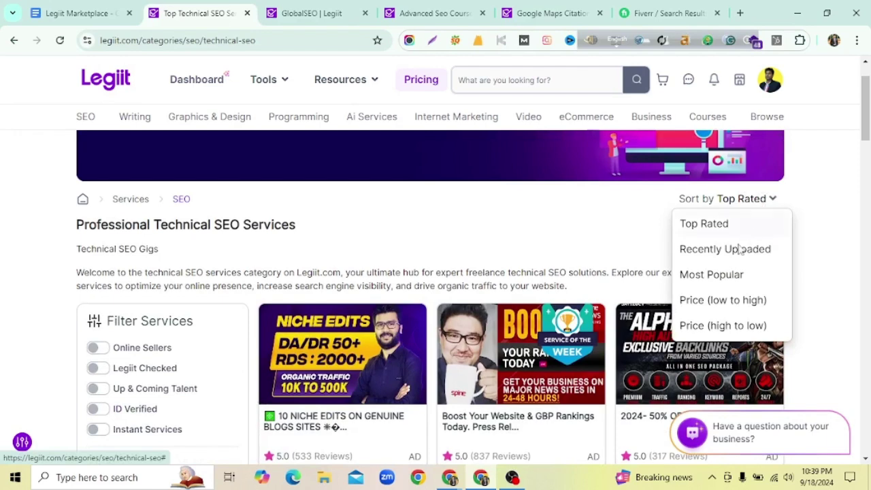
left_click(711, 274)
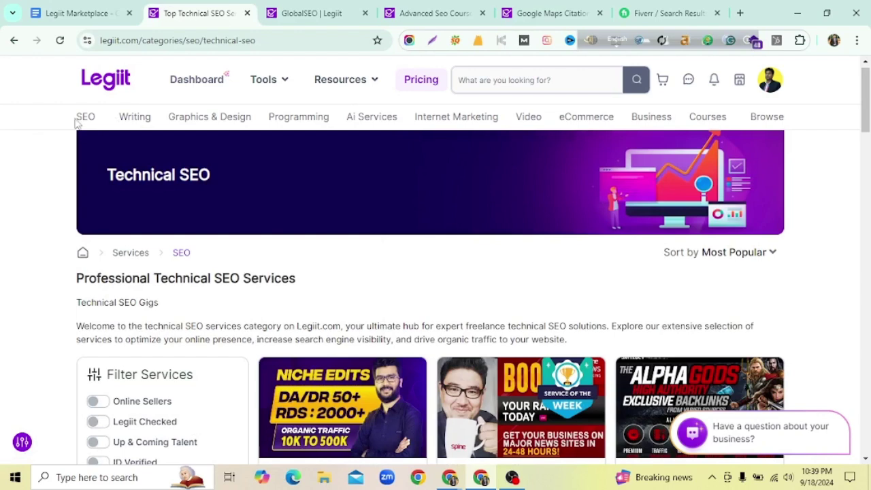
- Return to the Video SEO category, sort it by Most Popular, and compare the listed services' reviews and starting prices
mouse_move(86, 123)
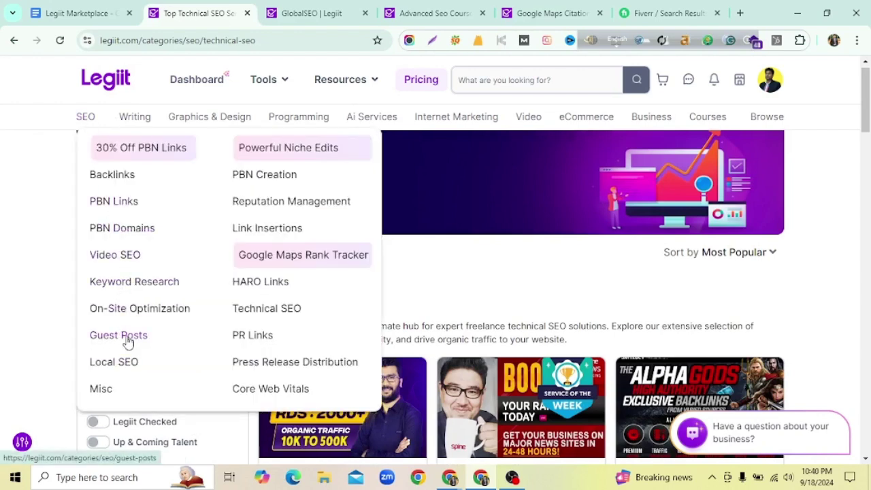
left_click(147, 267)
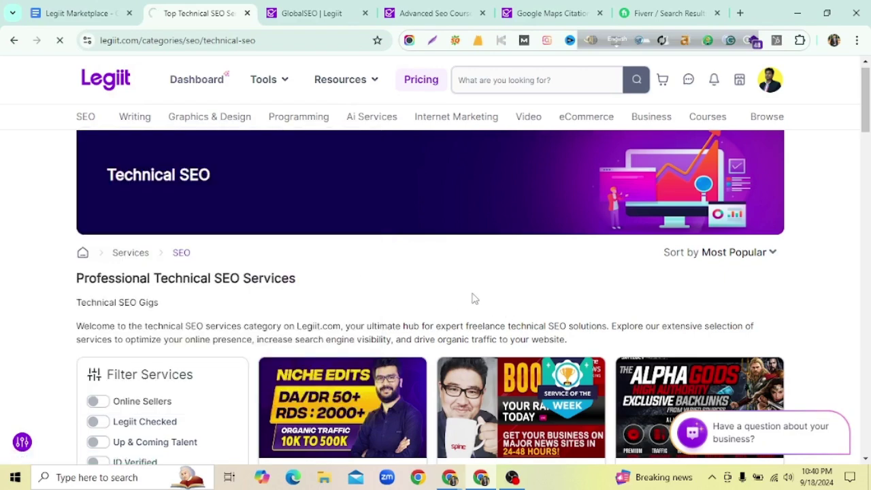
left_click(735, 265)
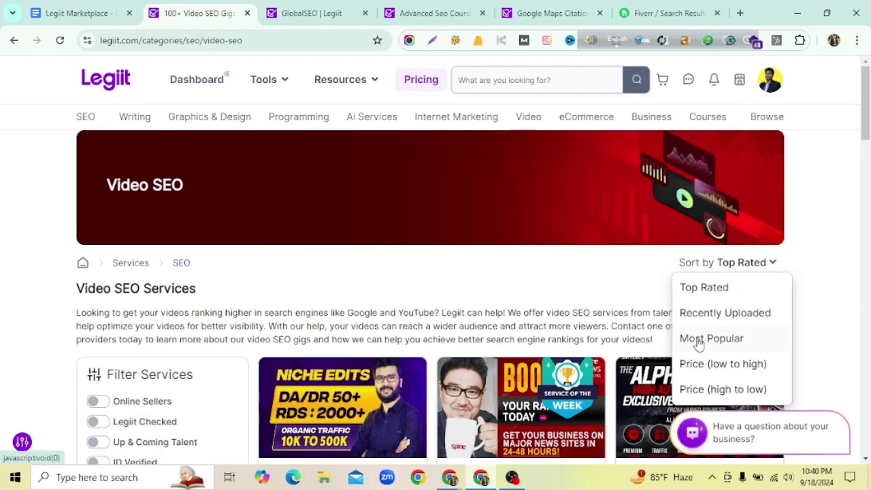
scroll(412, 253, "down", 4)
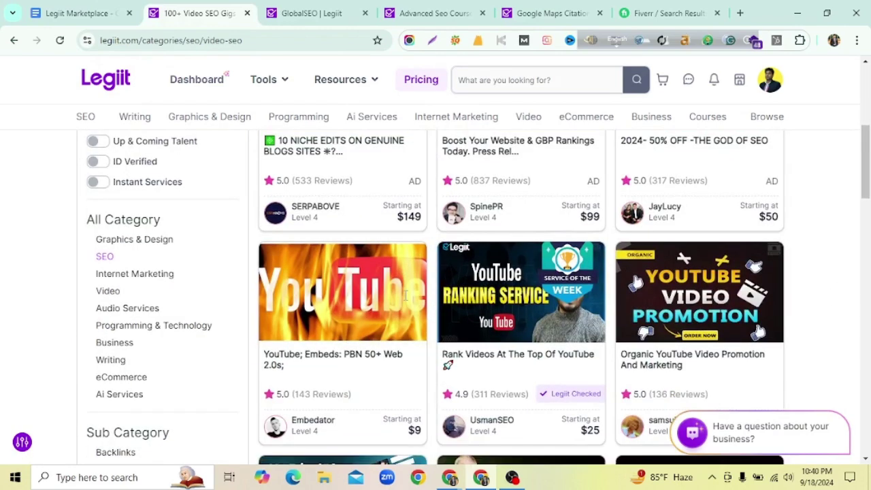
scroll(411, 253, "down", 2)
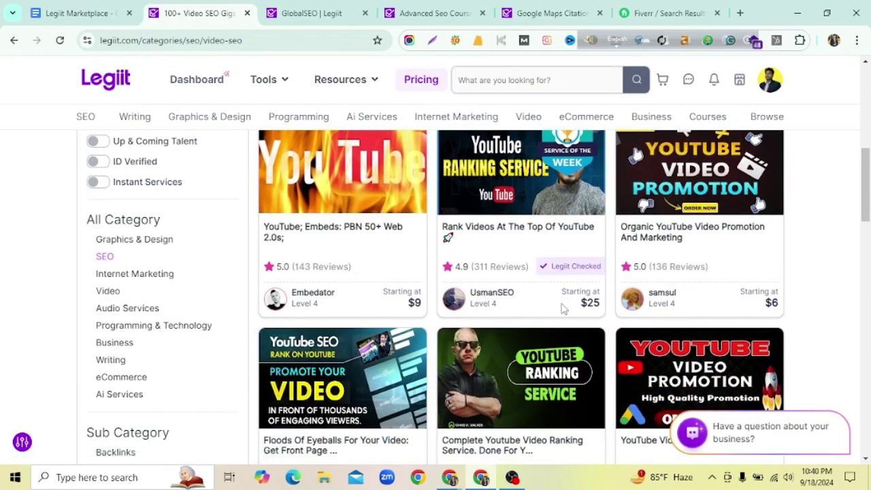
scroll(500, 286, "down", 3)
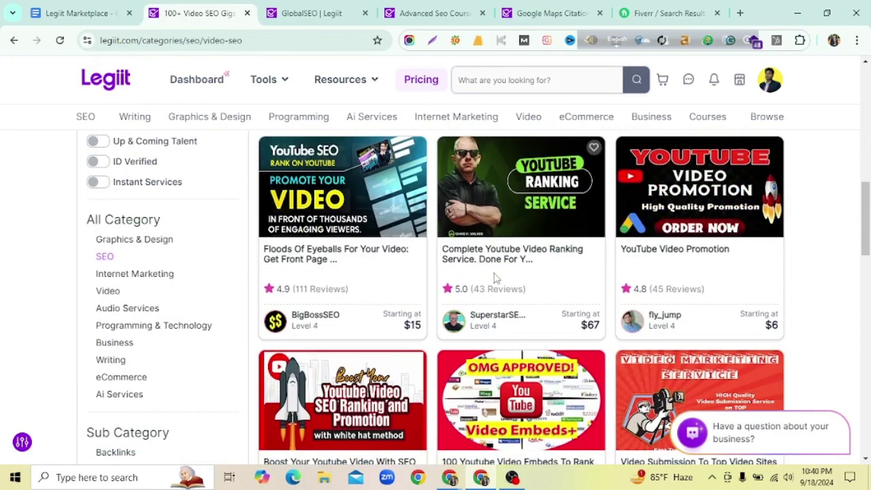
scroll(495, 277, "down", 3)
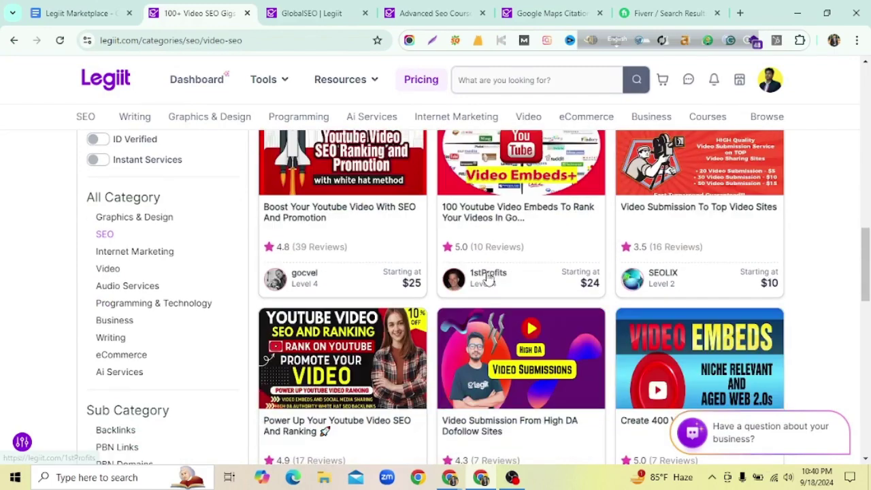
- Open the On-Site Optimization category sorted by Price (low to high) and examine the cheapest services' titles, reviews and starting prices
scroll(490, 274, "down", 3)
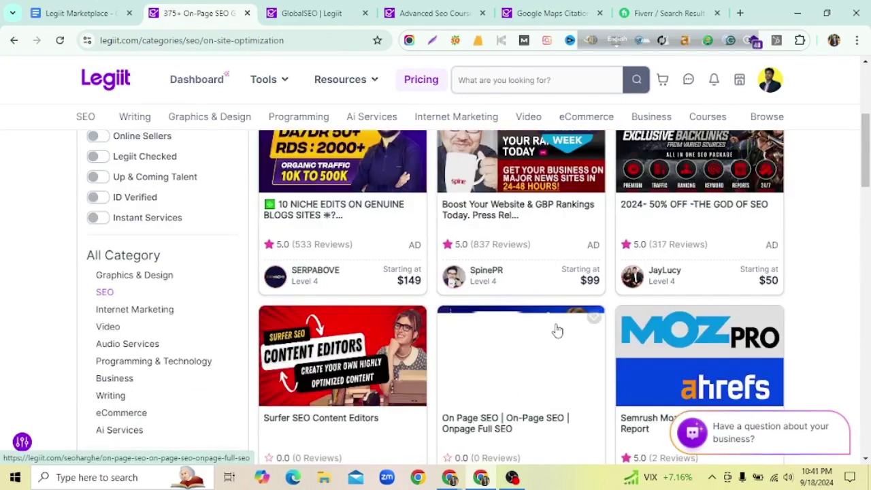
scroll(559, 331, "down", 2)
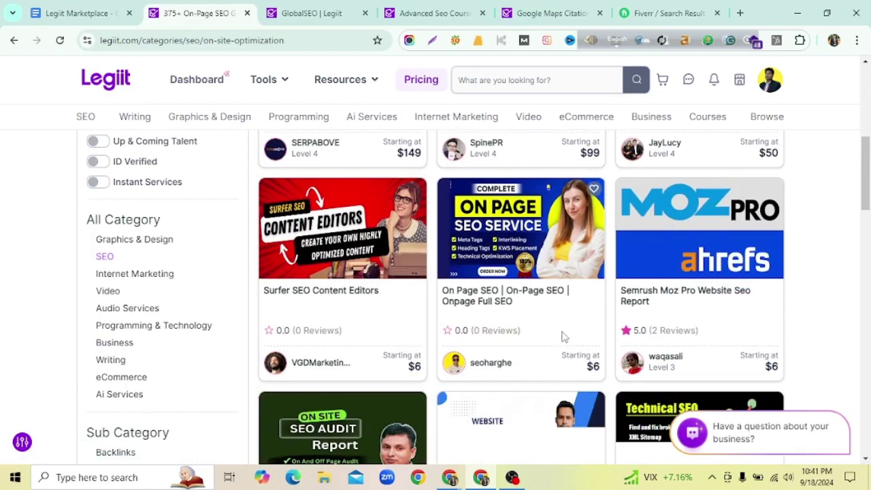
scroll(562, 333, "down", 1)
scroll(539, 364, "down", 3)
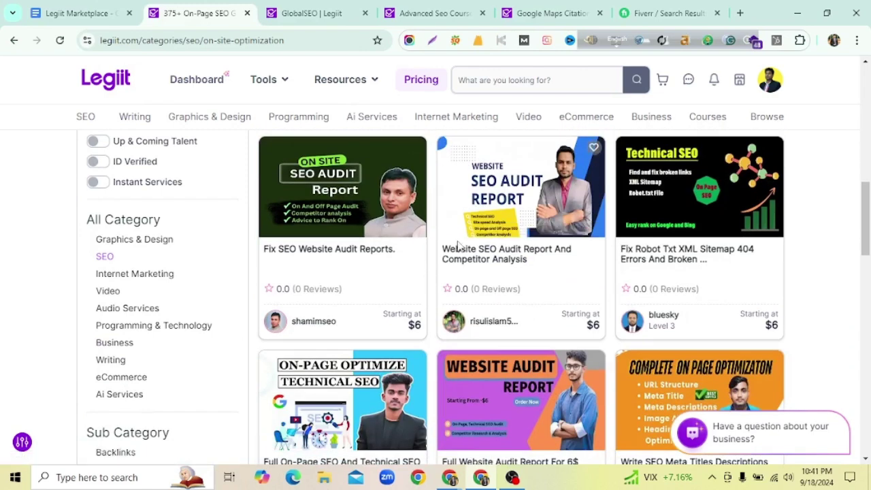
scroll(451, 268, "up", 6)
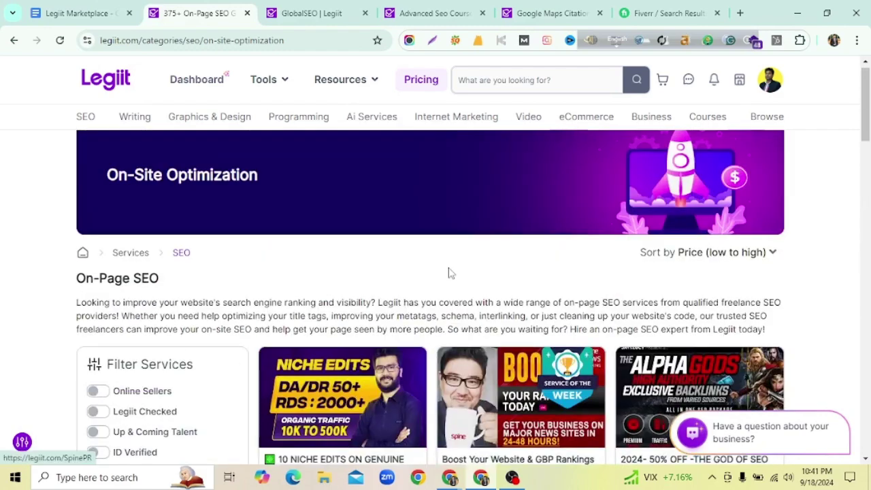
mouse_move(91, 115)
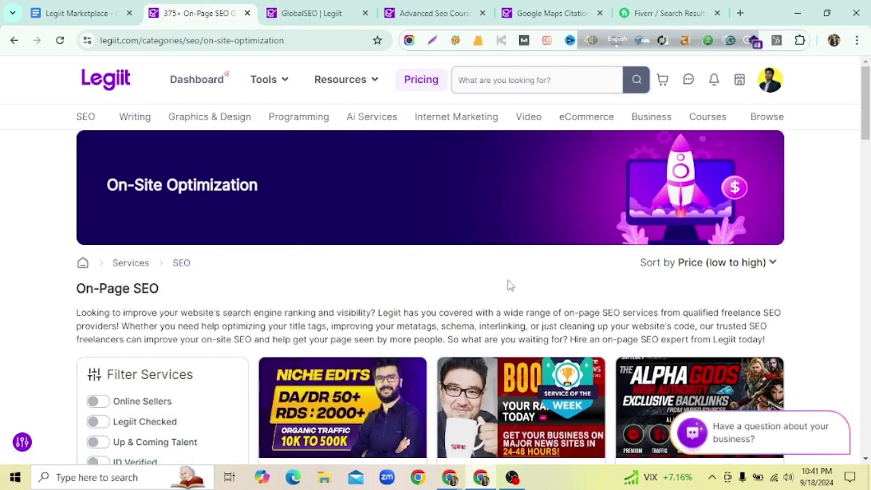
scroll(523, 254, "down", 5)
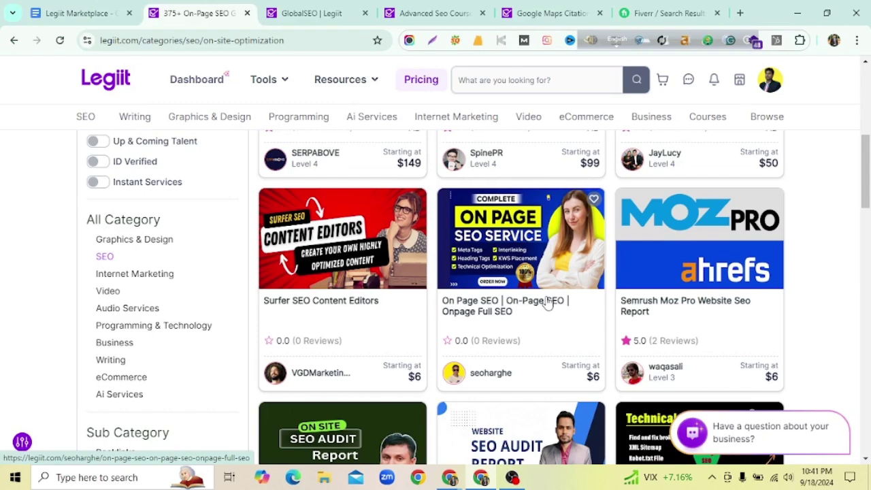
scroll(549, 302, "down", 4)
scroll(533, 262, "down", 3)
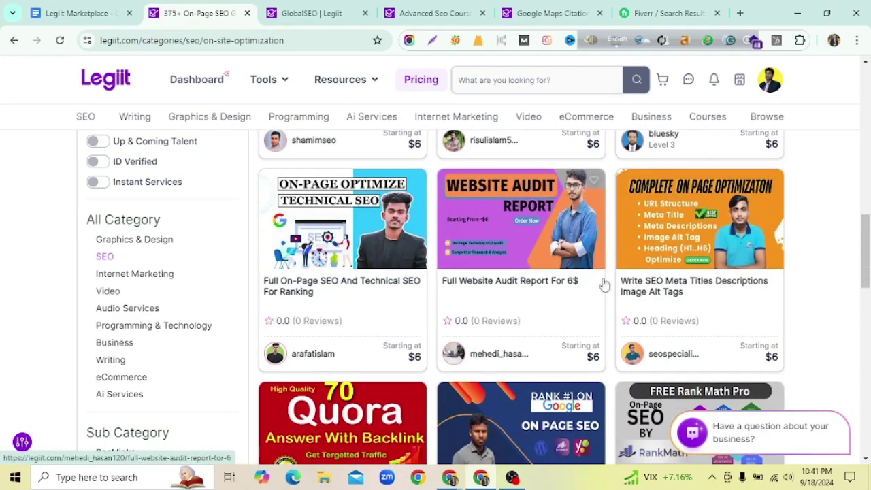
- Open the eCommerce SEO category under eCommerce and look through its services and number of listing pages
scroll(490, 334, "down", 3)
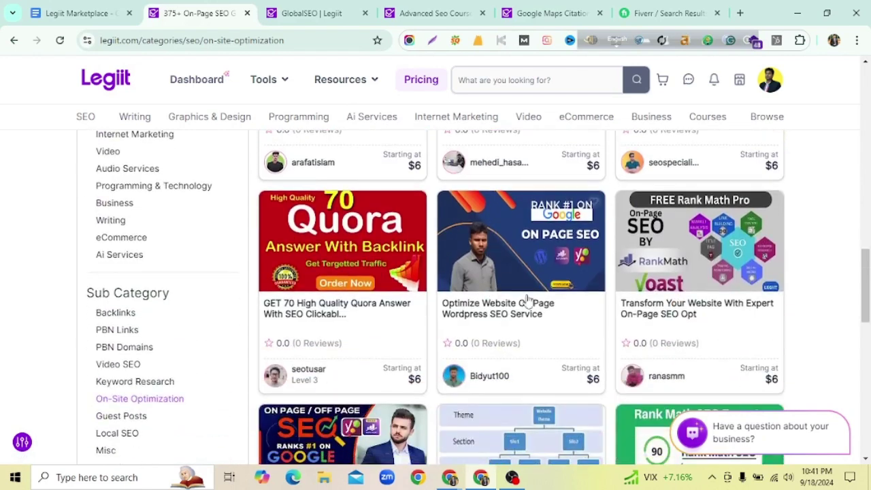
mouse_move(568, 123)
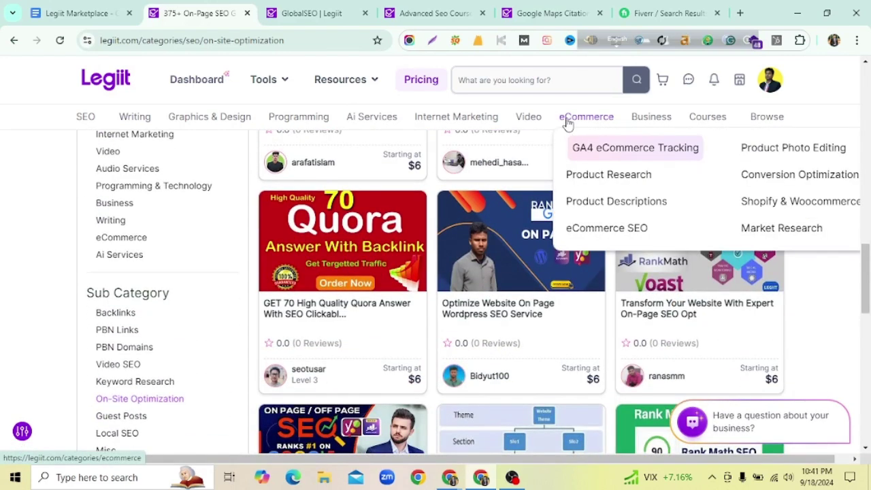
left_click(592, 232)
scroll(564, 304, "down", 3)
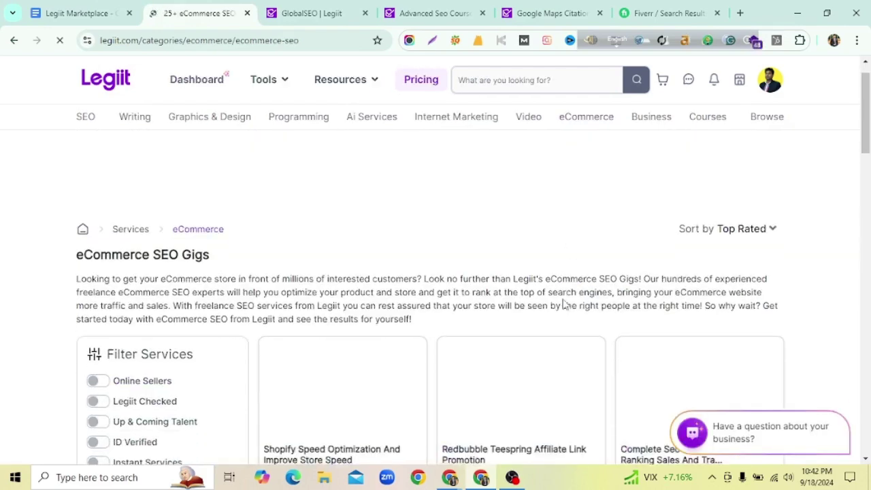
scroll(564, 305, "down", 2)
scroll(564, 305, "up", 3)
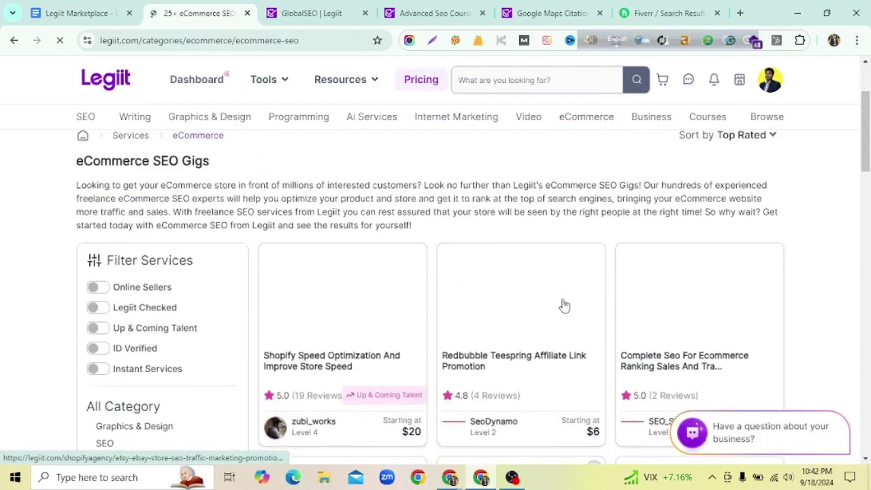
scroll(565, 307, "down", 7)
scroll(564, 307, "down", 5)
scroll(481, 324, "up", 2)
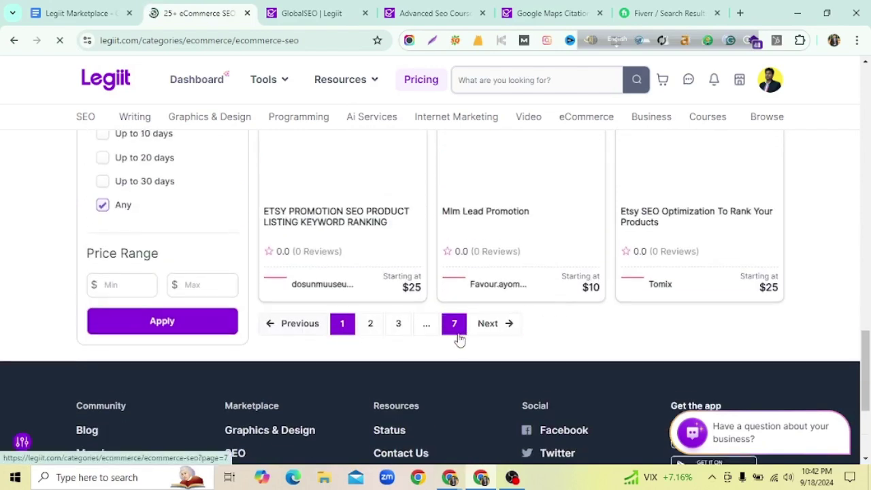
scroll(459, 338, "up", 2)
scroll(461, 358, "down", 1)
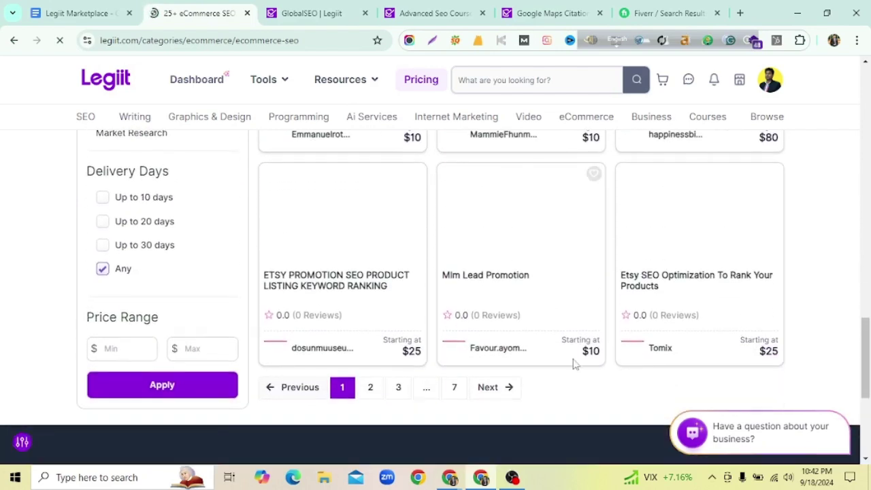
scroll(575, 361, "up", 2)
scroll(610, 289, "up", 10)
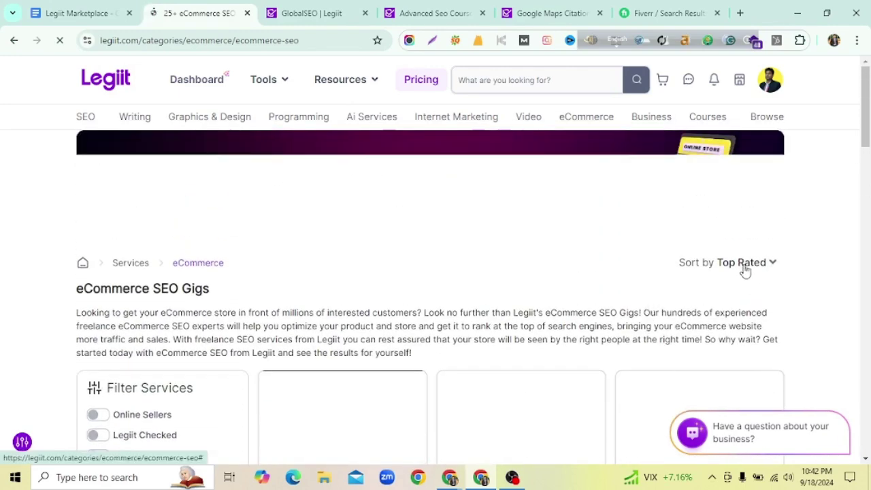
- Examine the titles, reviews and starting prices of the Top Rated eCommerce SEO services on the first listing page
scroll(646, 274, "down", 3)
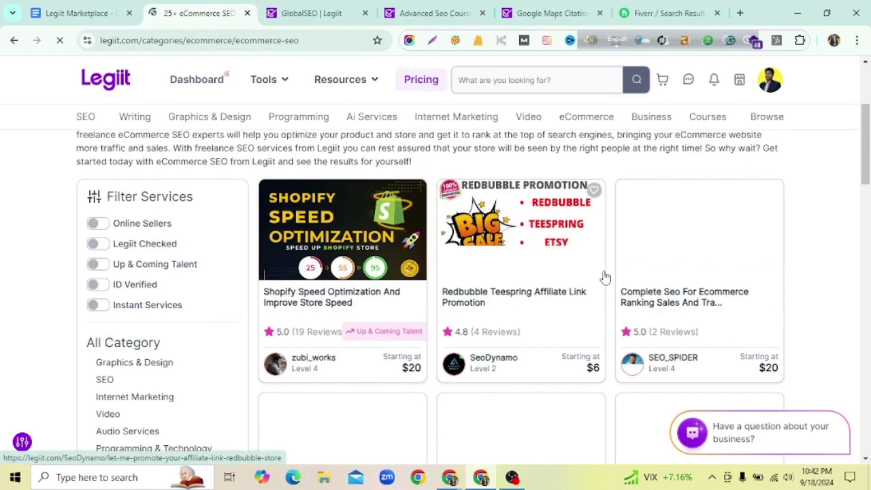
scroll(532, 262, "down", 8)
scroll(533, 262, "up", 4)
scroll(569, 301, "down", 2)
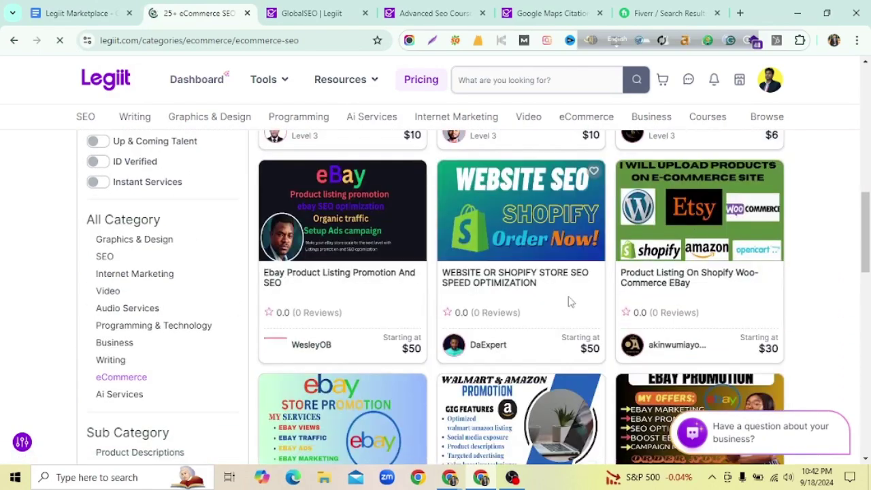
scroll(570, 301, "down", 3)
scroll(570, 302, "down", 3)
scroll(570, 301, "down", 5)
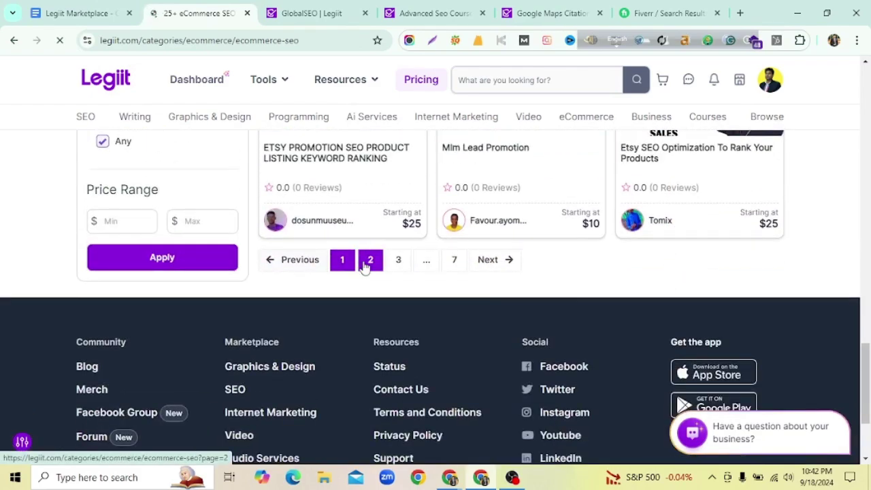
- Open page 2 of the eCommerce SEO services and look through its titles, reviews and starting prices
left_click(368, 262)
scroll(586, 295, "down", 3)
scroll(588, 298, "down", 2)
scroll(460, 266, "down", 4)
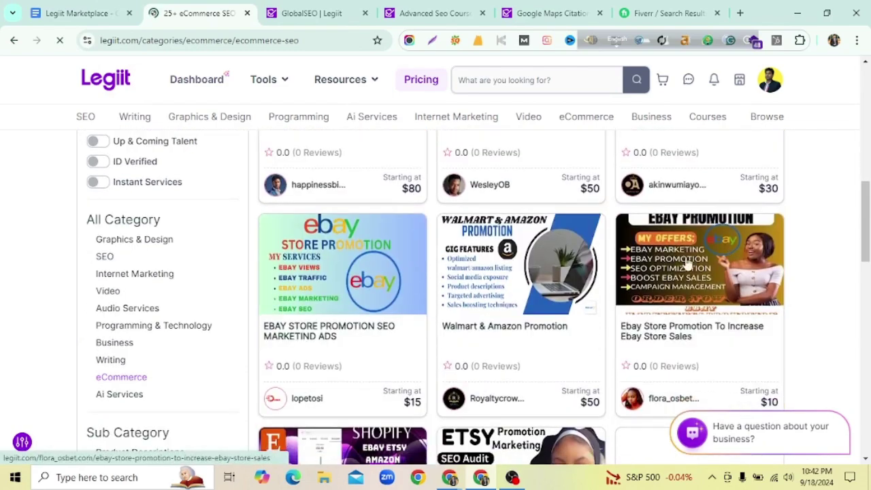
scroll(507, 329, "down", 5)
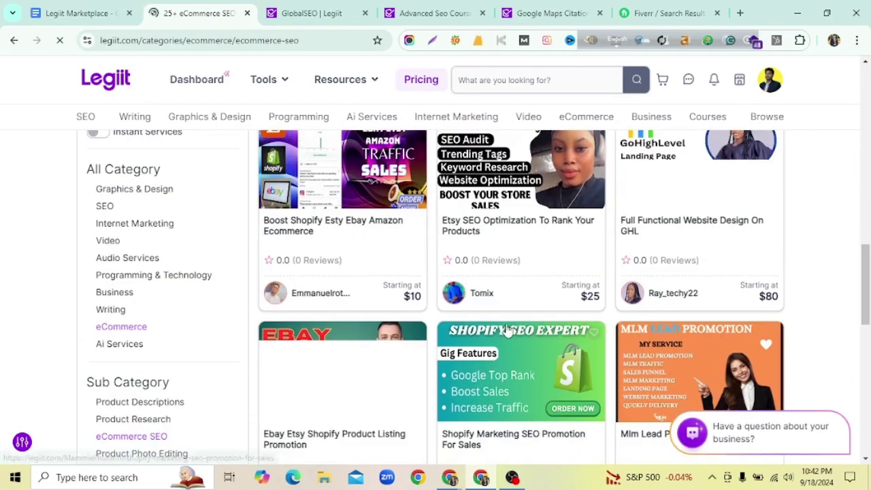
scroll(507, 329, "down", 5)
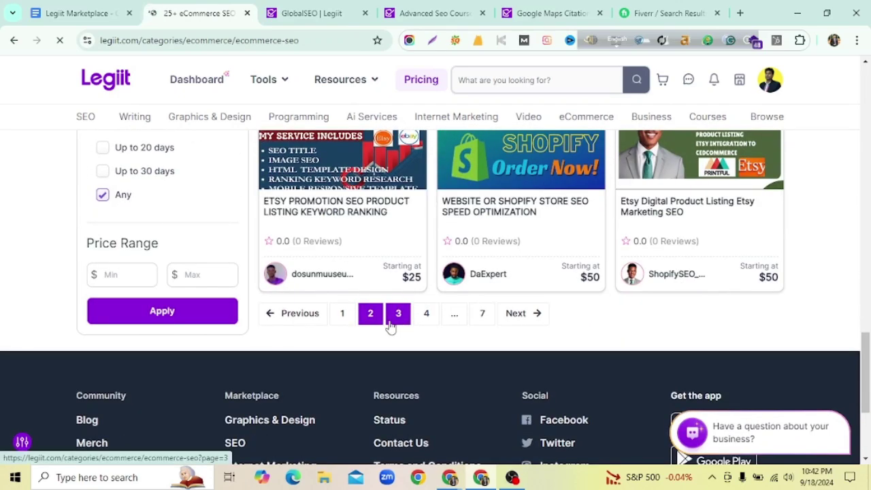
- Open page 3 of the eCommerce SEO services and compare its Etsy, Shopify and Amazon offers, reviews and prices
left_click(400, 315)
scroll(512, 258, "down", 3)
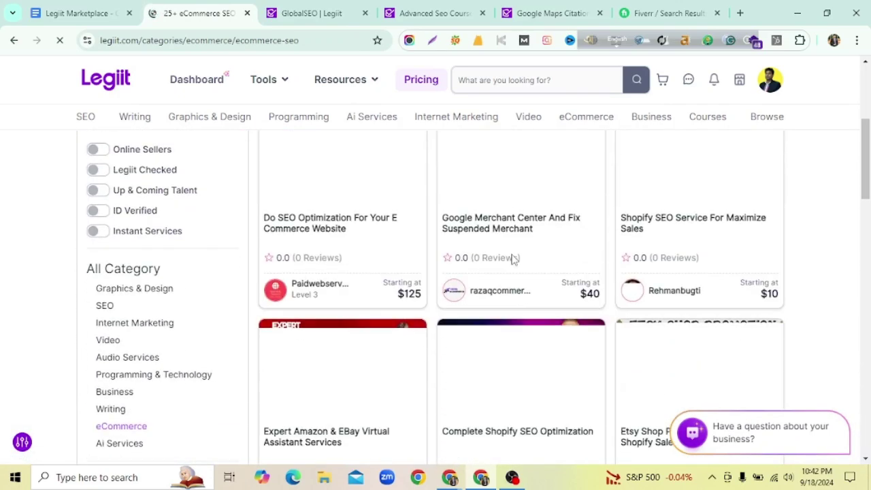
scroll(725, 255, "down", 3)
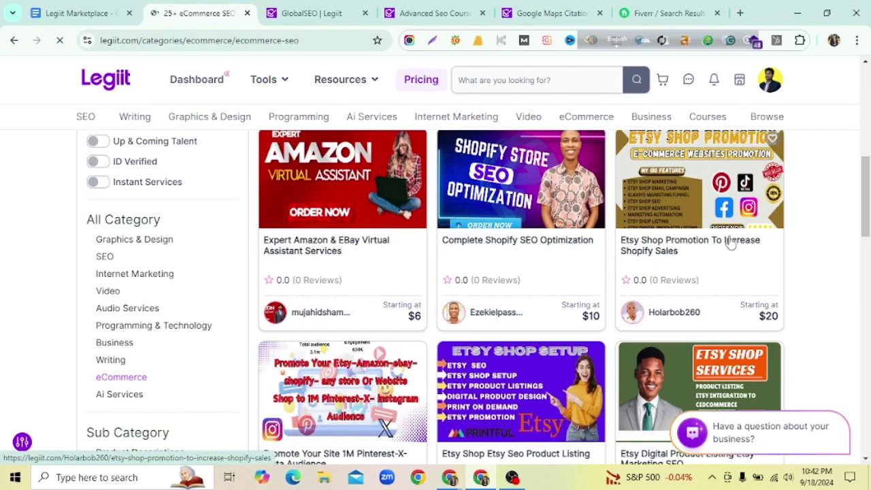
scroll(666, 275, "down", 4)
scroll(546, 306, "down", 1)
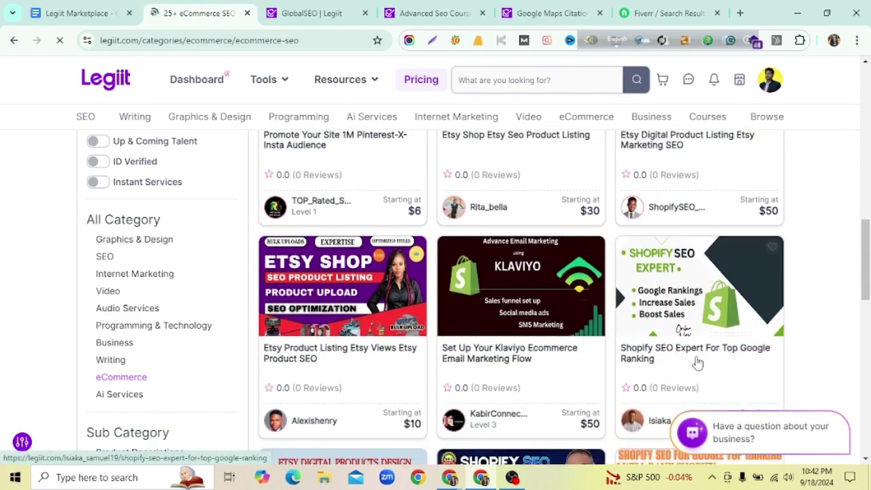
scroll(632, 300, "down", 8)
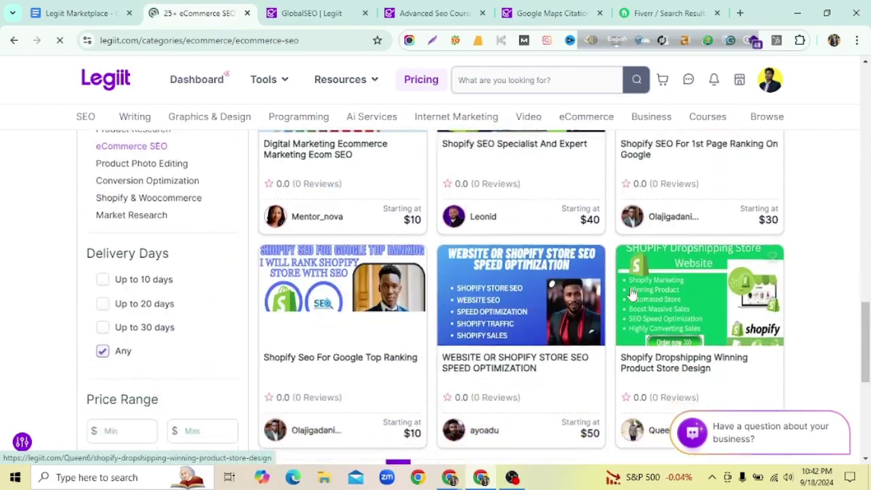
scroll(616, 296, "up", 15)
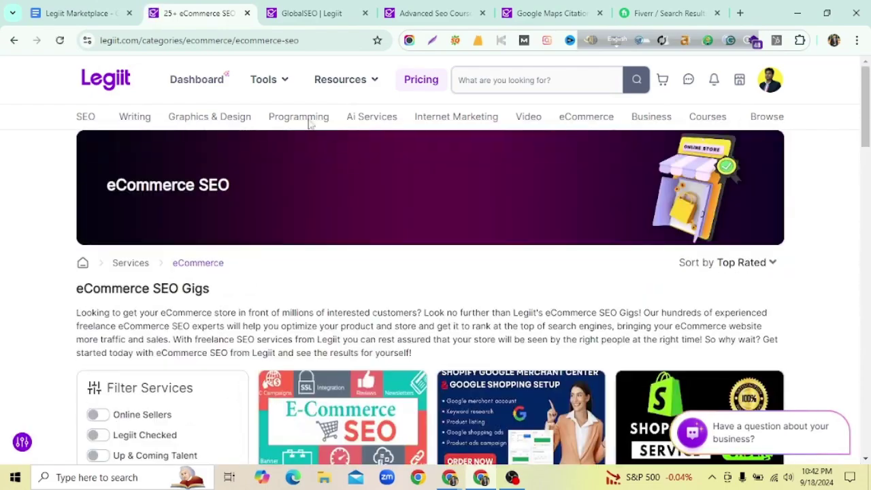
- Open the account's own profile and start creating a new service, bringing up the Overview form
mouse_move(372, 117)
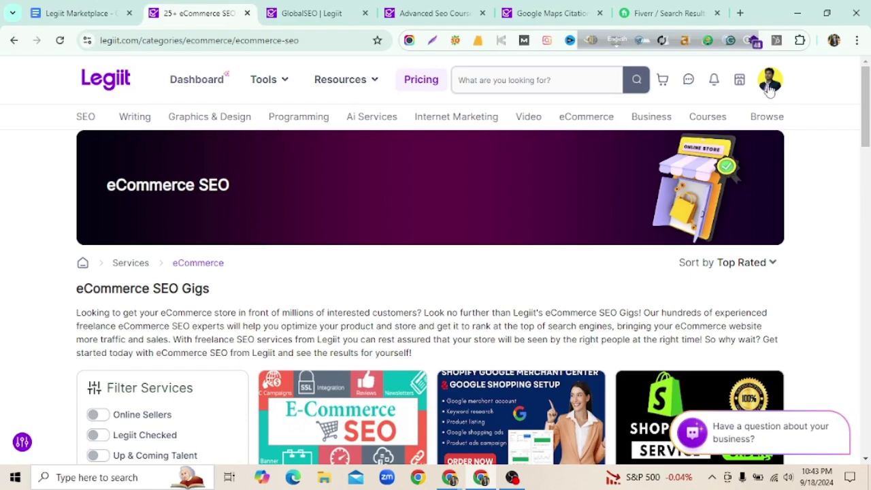
mouse_move(768, 87)
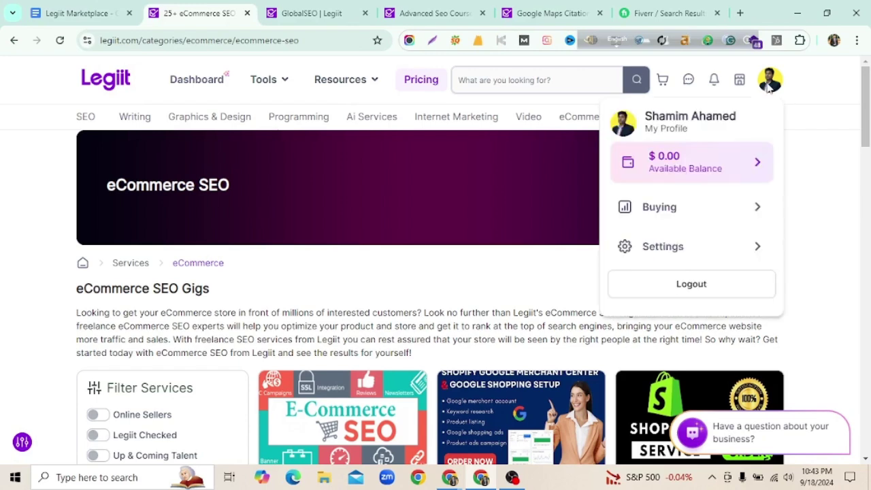
left_click(684, 128)
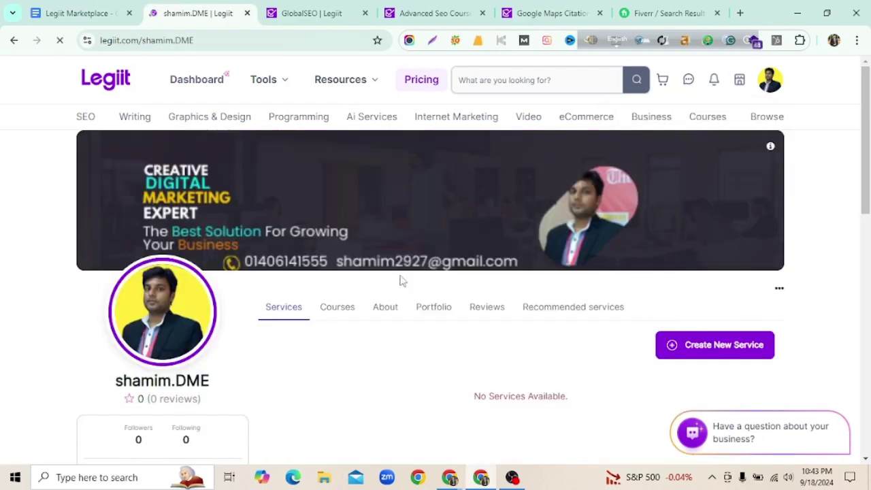
scroll(515, 344, "down", 1)
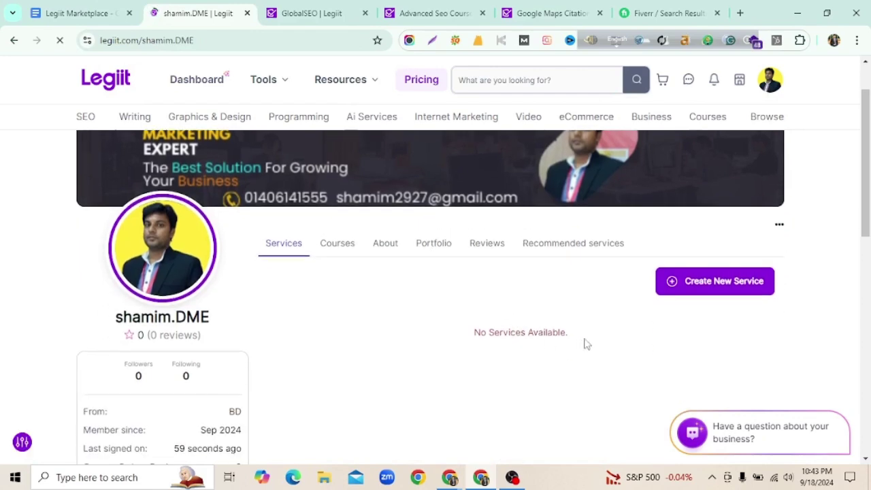
left_click(680, 282)
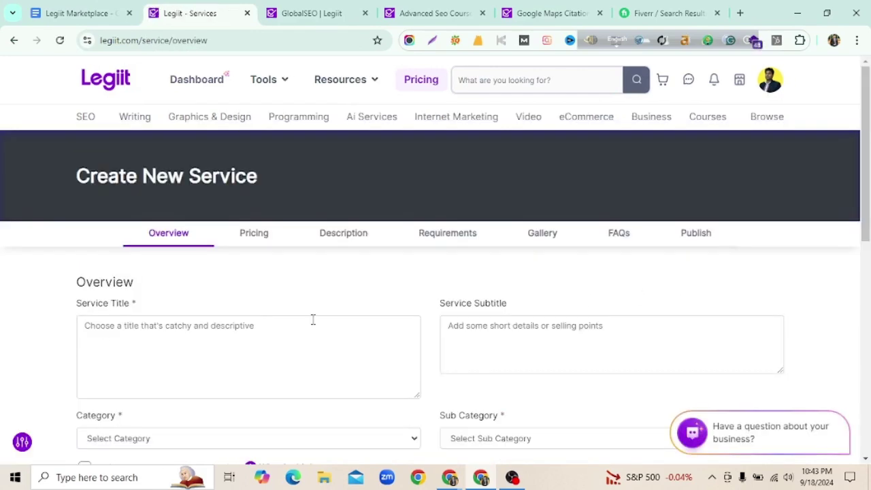
scroll(315, 286, "down", 1)
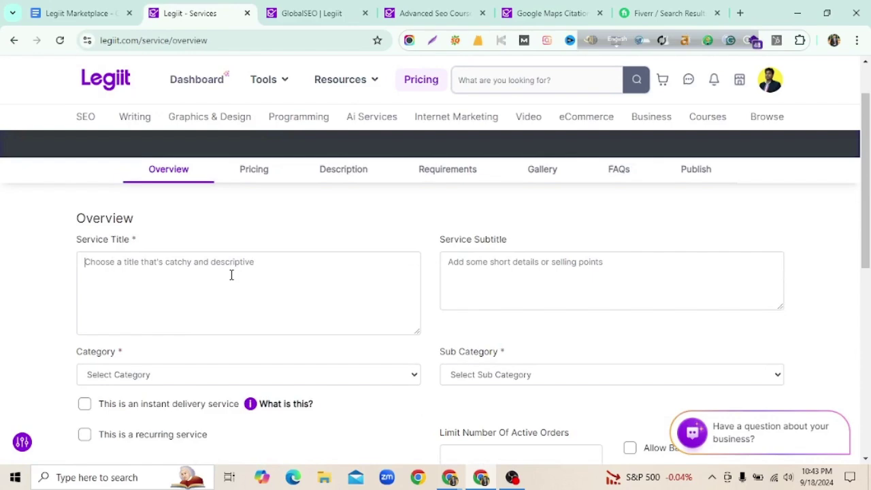
- Switch to the Legiit Marketplace document in Google Docs and check the required character length for the service title
left_click(75, 13)
scroll(278, 289, "down", 5)
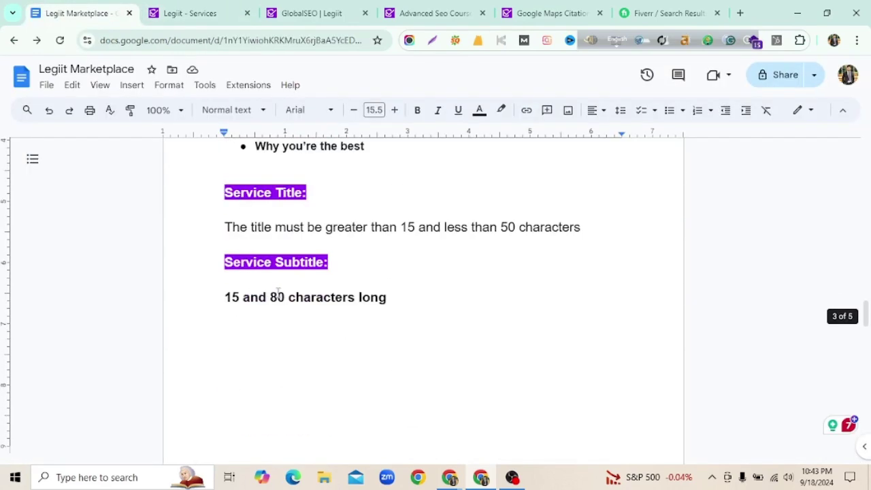
left_click_drag(402, 229, 583, 227)
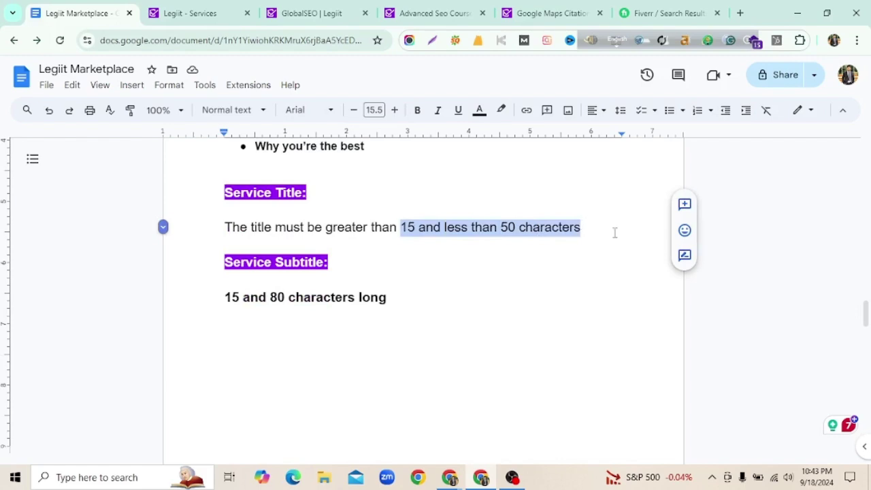
- Switch to the GlobalSEO seller profile on Legiit and examine how its services are titled
left_click(340, 13)
scroll(413, 252, "down", 4)
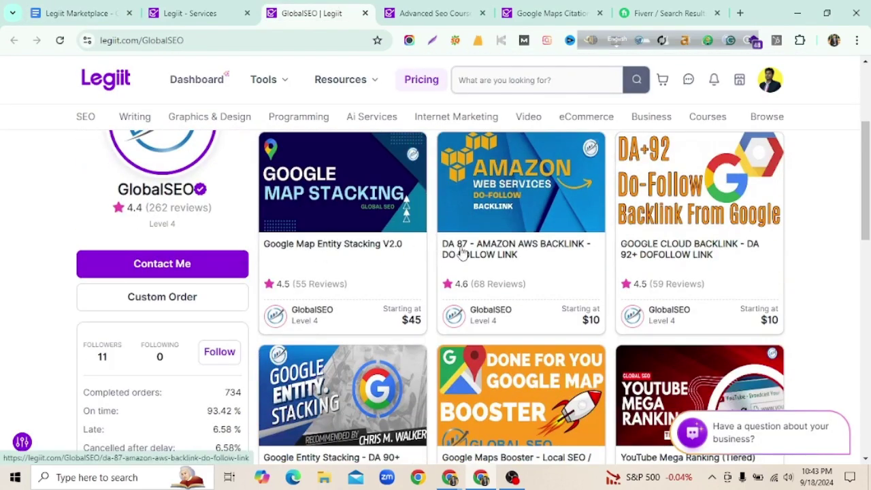
scroll(647, 252, "down", 3)
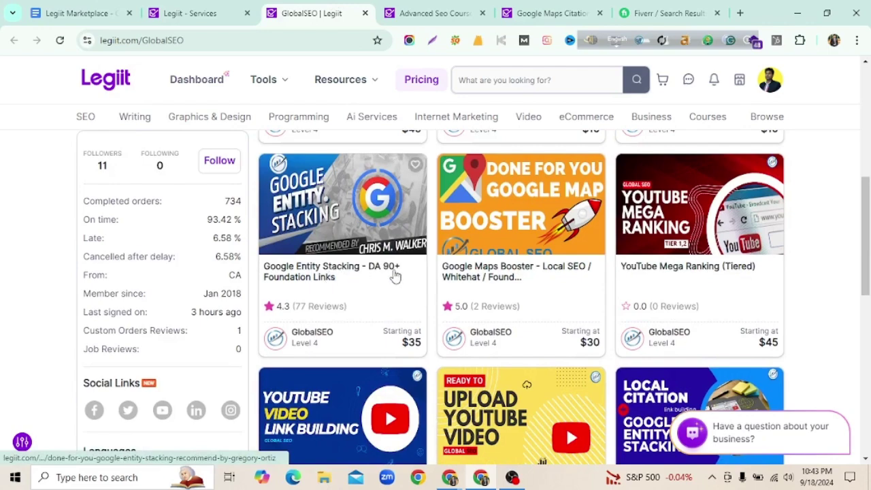
scroll(460, 272, "up", 7)
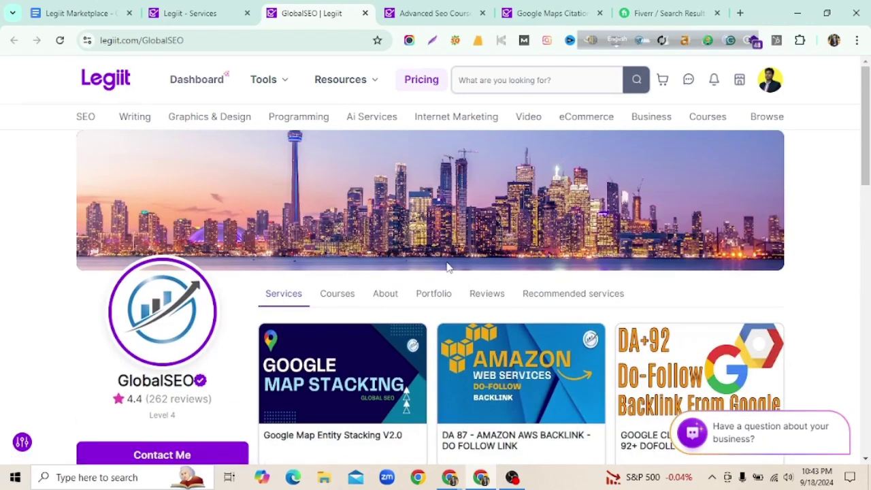
scroll(447, 267, "down", 2)
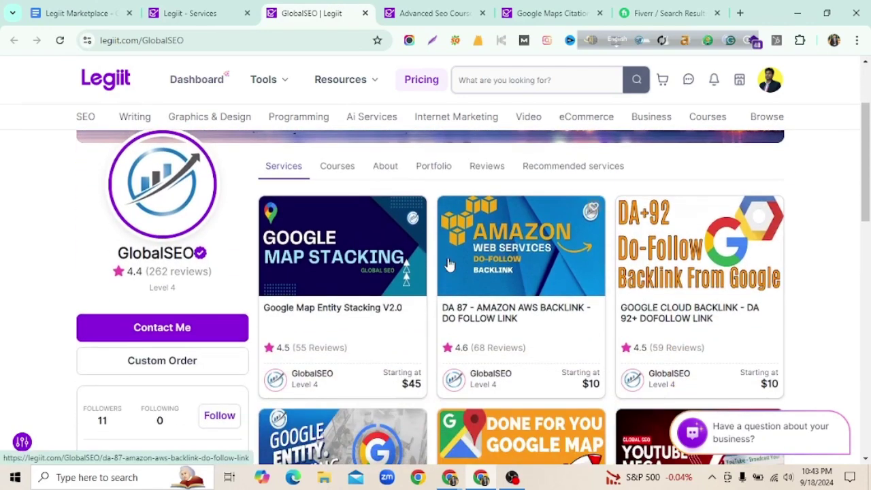
left_click(195, 8)
left_click(319, 13)
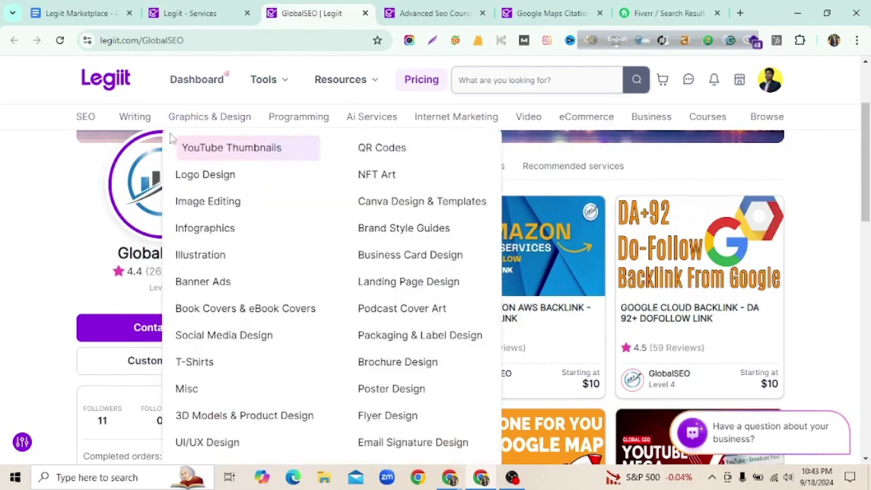
- Open the On-Site Optimization category under SEO from the GlobalSEO page and look through the listed services' titles
mouse_move(86, 120)
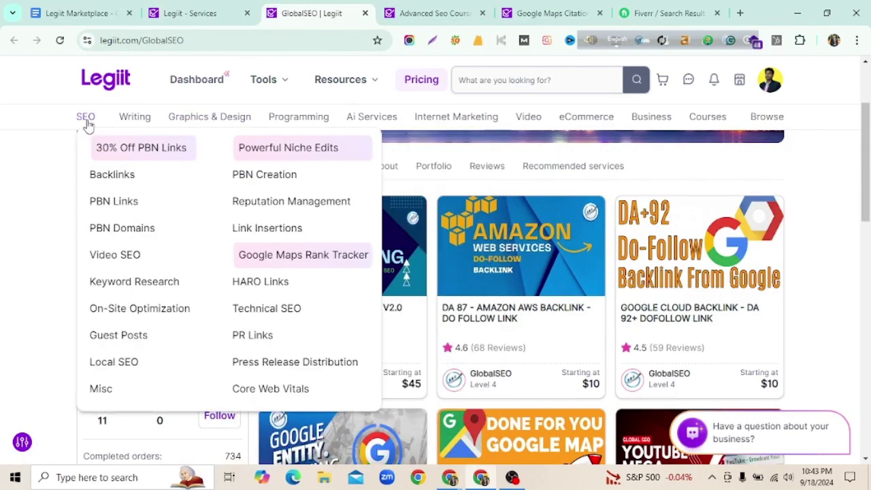
left_click(163, 309)
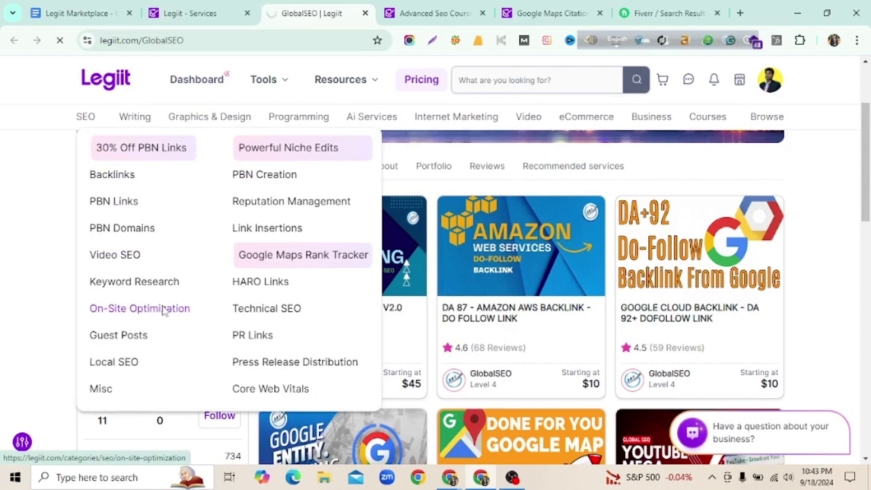
scroll(408, 340, "down", 4)
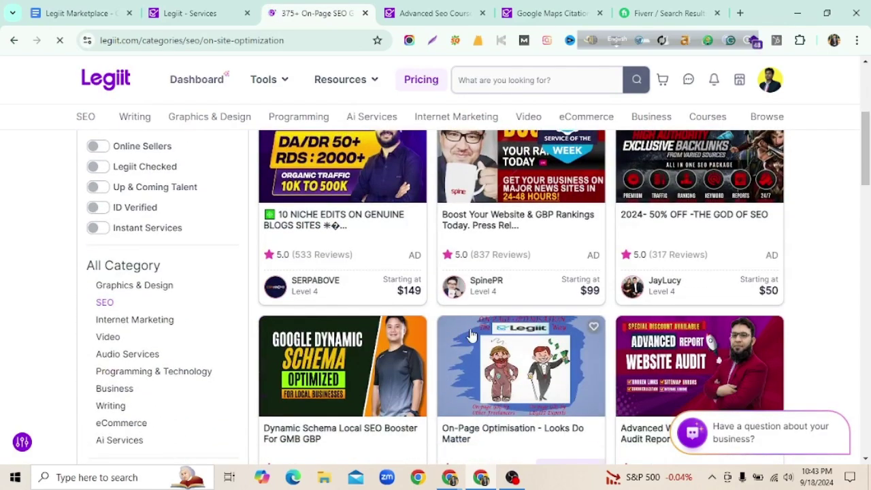
scroll(484, 333, "down", 2)
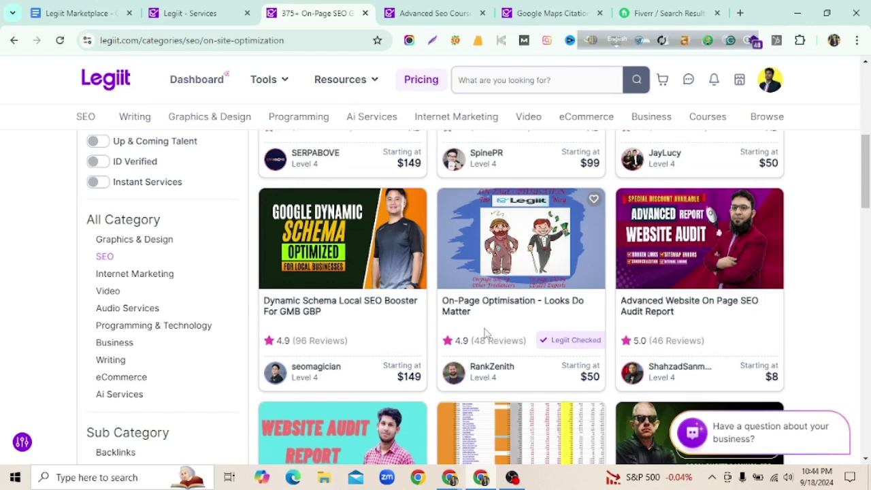
- Examine the titles and starting prices of the remaining services listed under On-Site Optimization
scroll(485, 332, "down", 1)
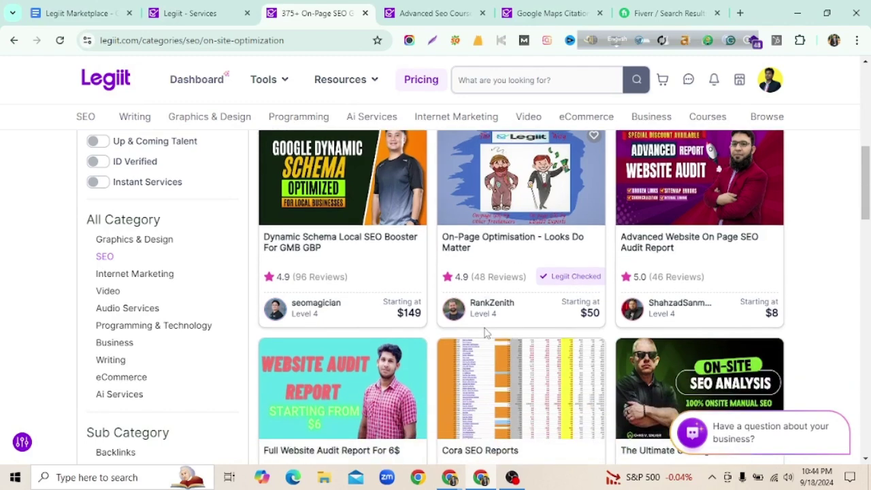
scroll(485, 332, "down", 3)
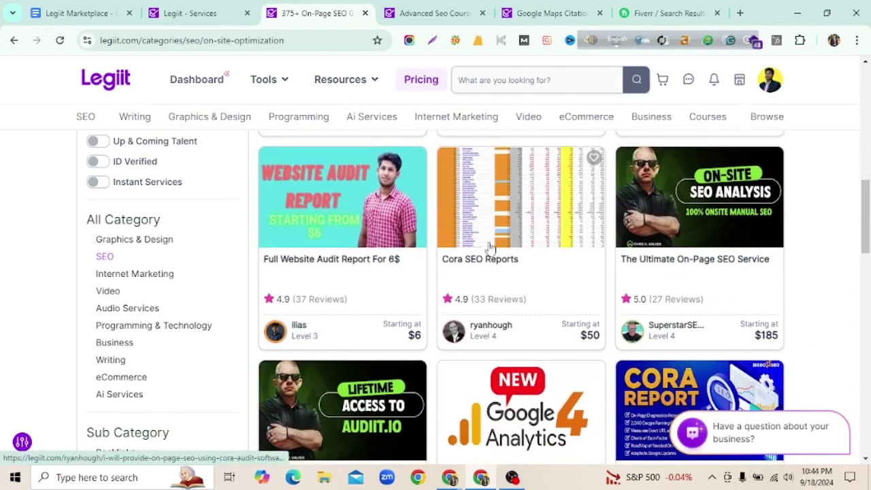
scroll(490, 246, "down", 4)
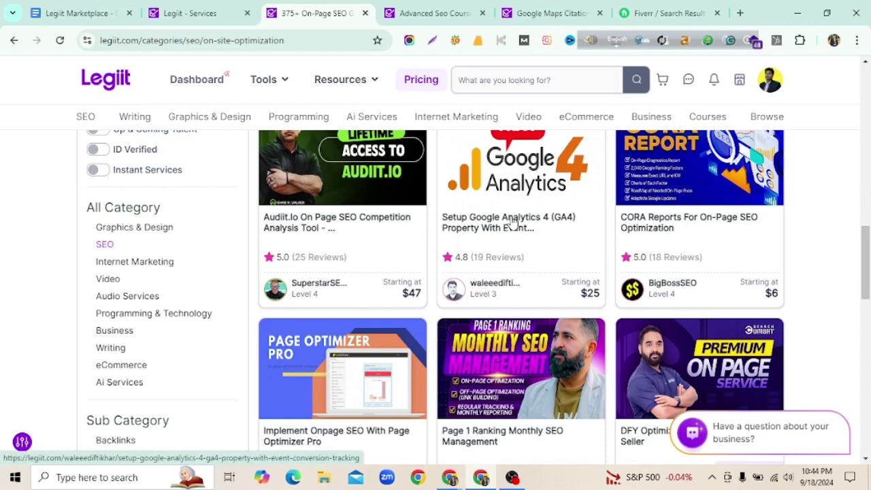
scroll(513, 223, "down", 2)
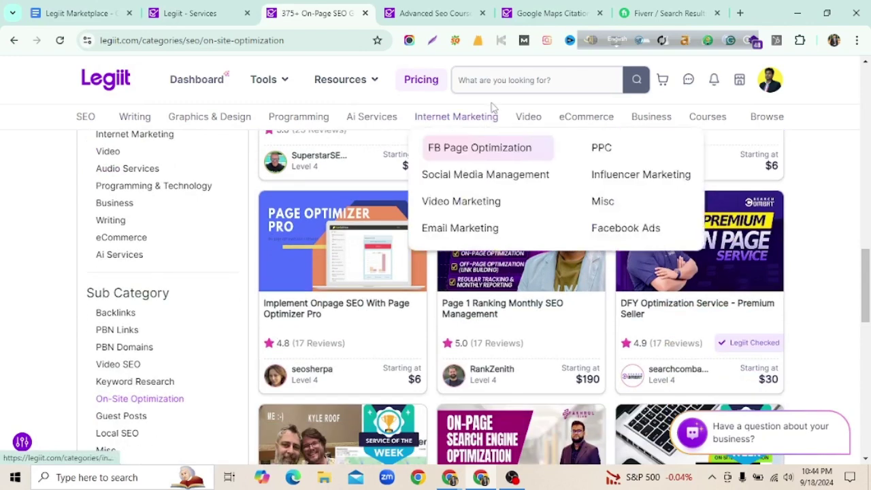
mouse_move(493, 116)
scroll(512, 226, "down", 1)
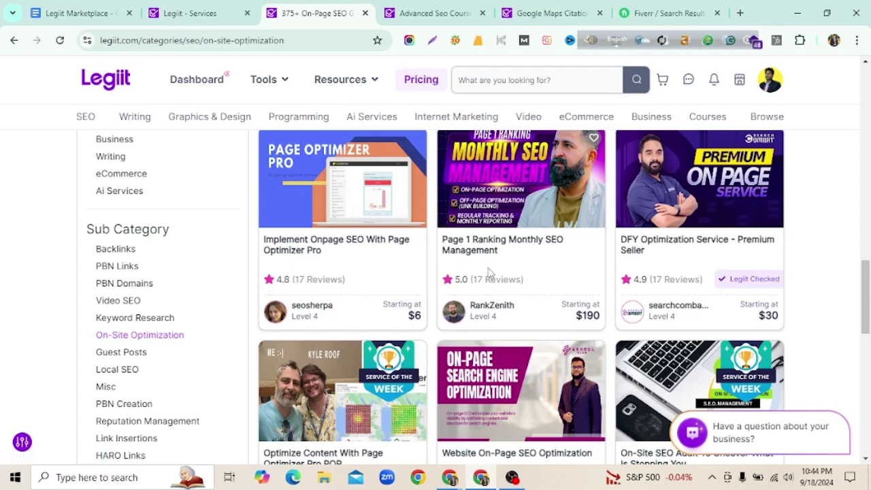
scroll(488, 273, "down", 3)
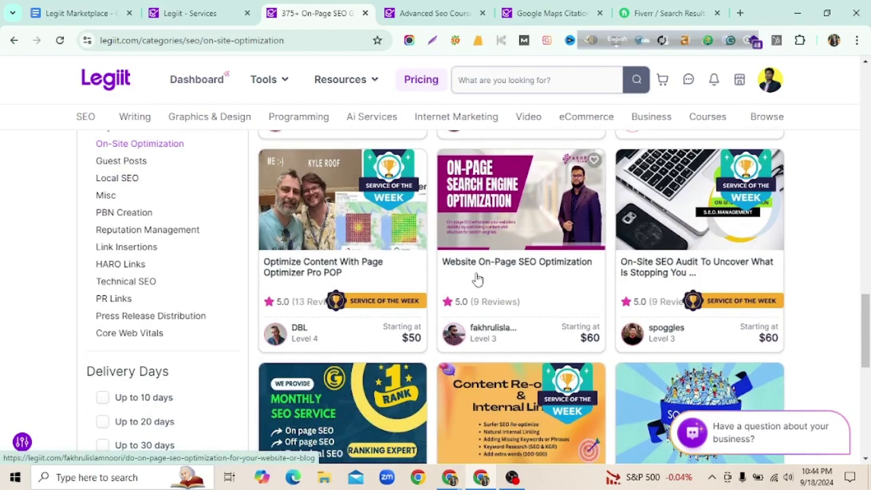
scroll(476, 279, "down", 3)
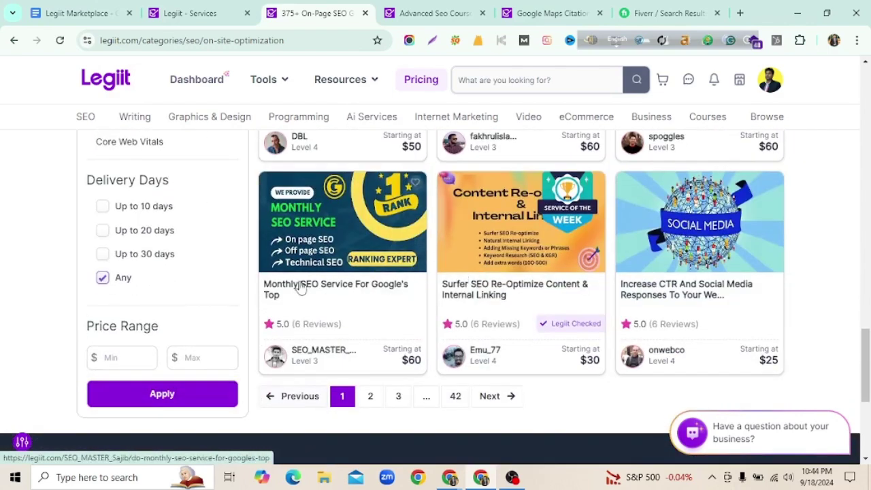
scroll(451, 249, "up", 4)
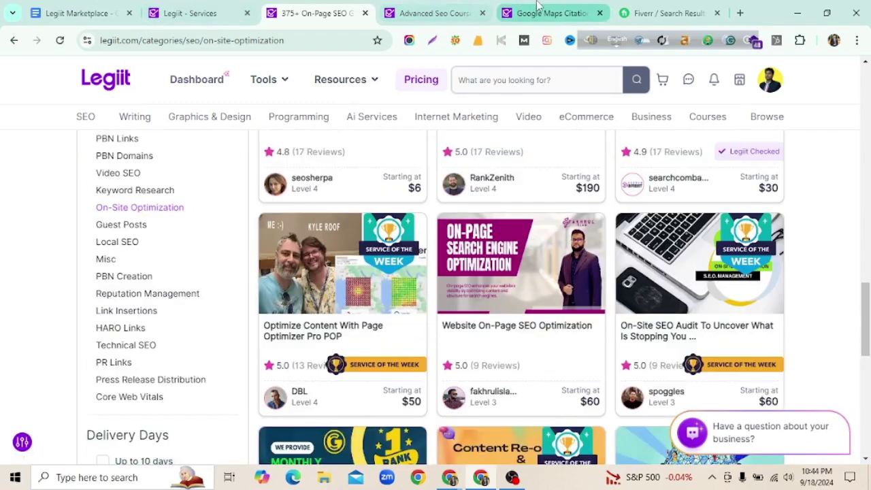
- Return to the new service's Overview form and enter the service title "No 1 Onpage SEO Service for Top Ranking"
left_click(194, 13)
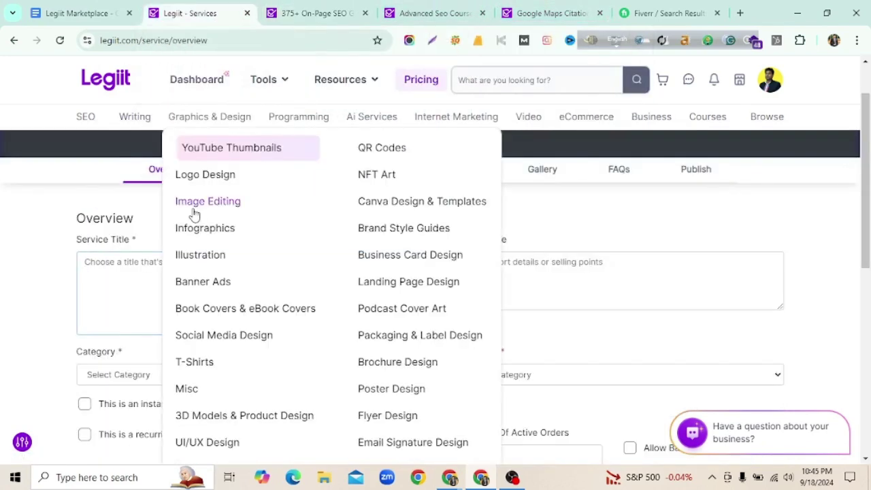
type("N")
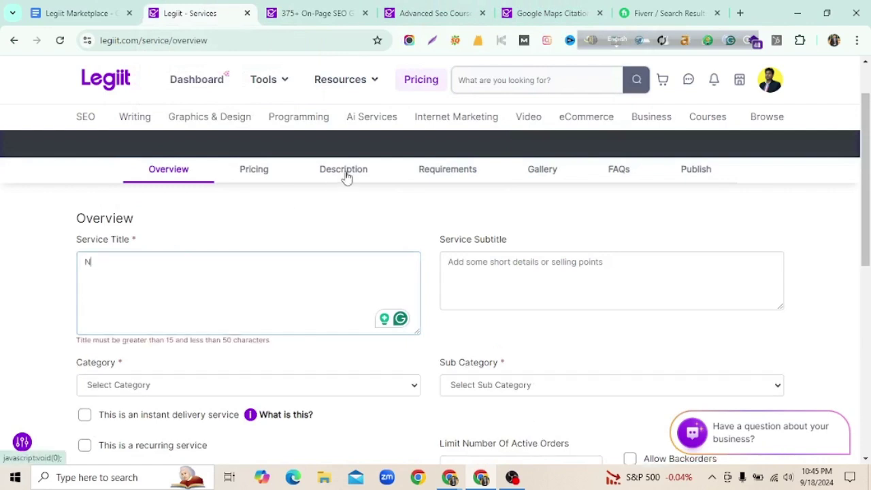
type("o 1 Onpage")
key("BackSpace")
key("BackSpace")
key("BackSpace")
key("BackSpace")
type("page SEO")
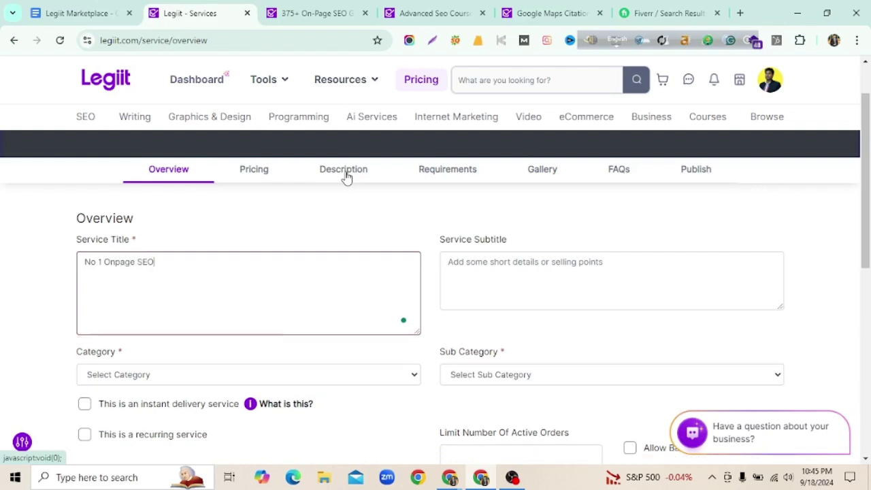
type(" Service for")
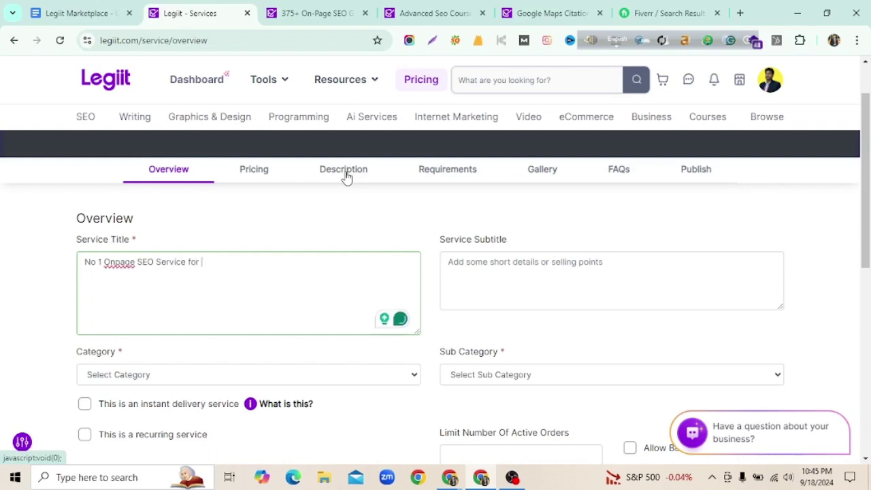
type(" Top")
type(" Rab")
type("nkin")
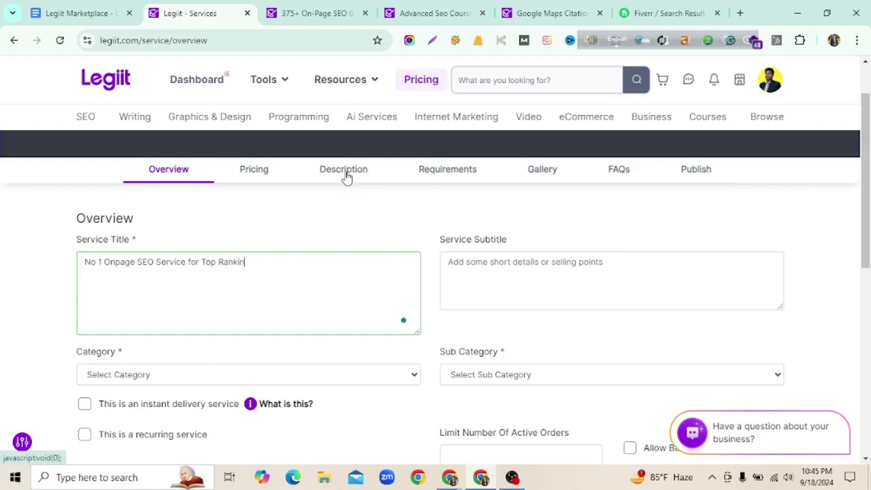
type("g")
- Compare the title with those in the On-Site Optimization listing, then go back to the Overview form and review the entered title
left_click(313, 13)
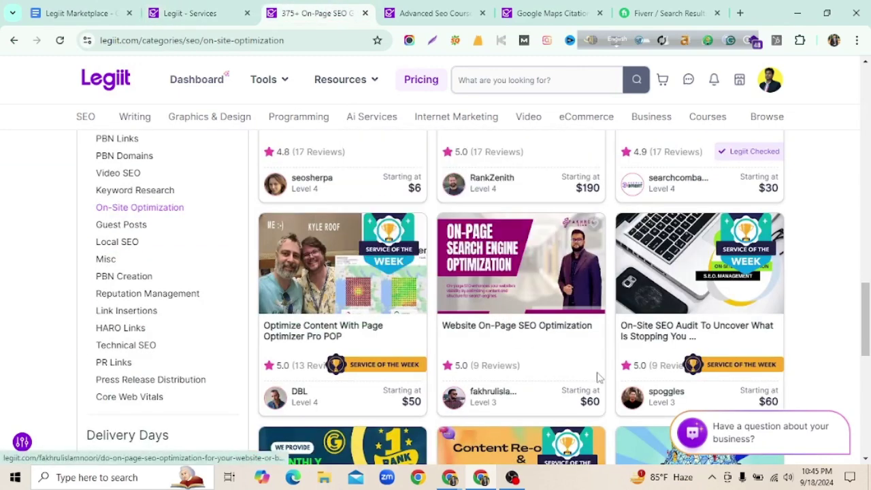
scroll(554, 378, "up", 5)
scroll(555, 378, "up", 10)
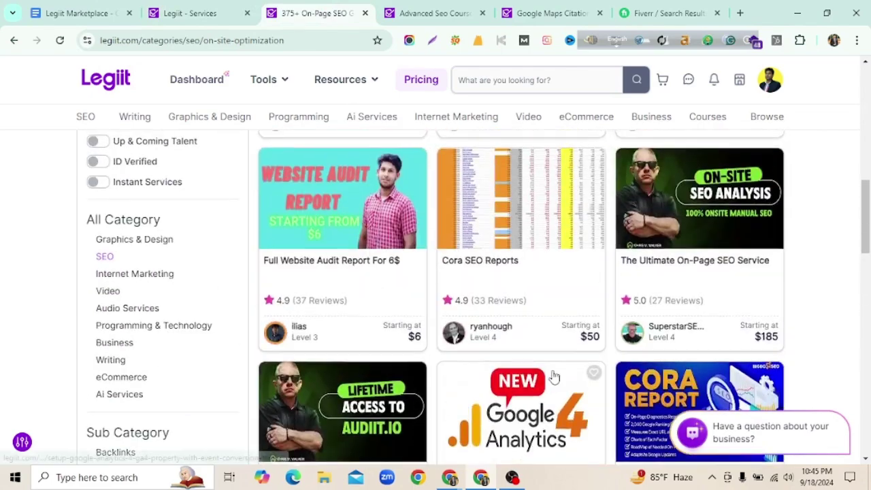
scroll(554, 377, "down", 1)
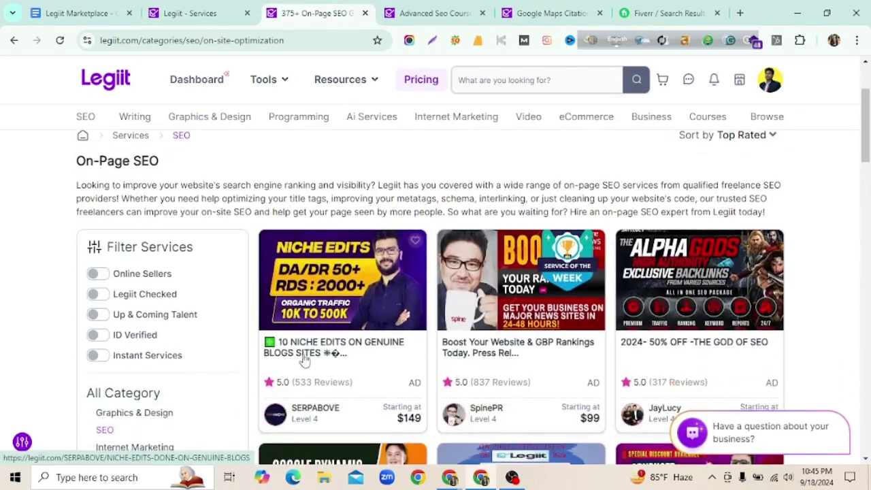
scroll(354, 360, "down", 12)
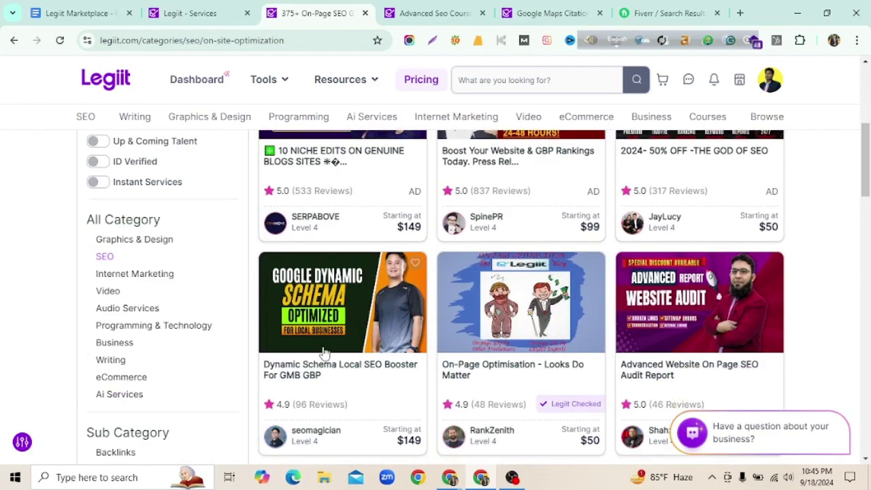
scroll(368, 378, "down", 10)
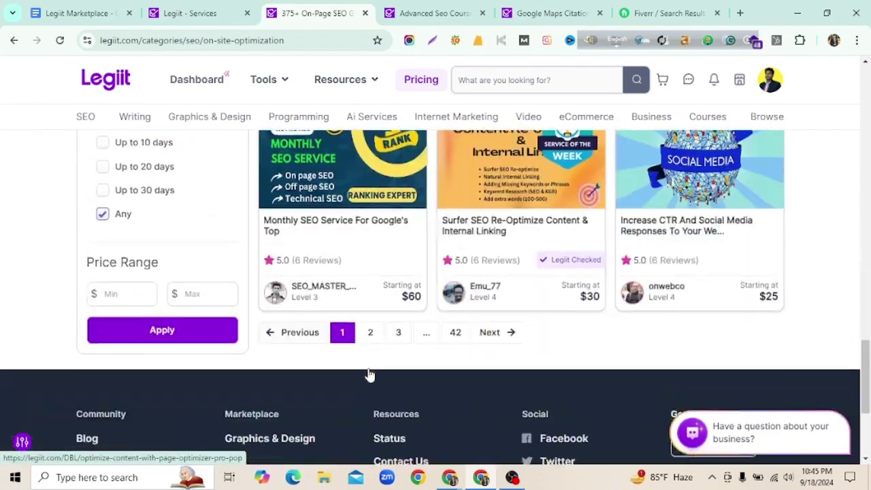
scroll(370, 373, "up", 3)
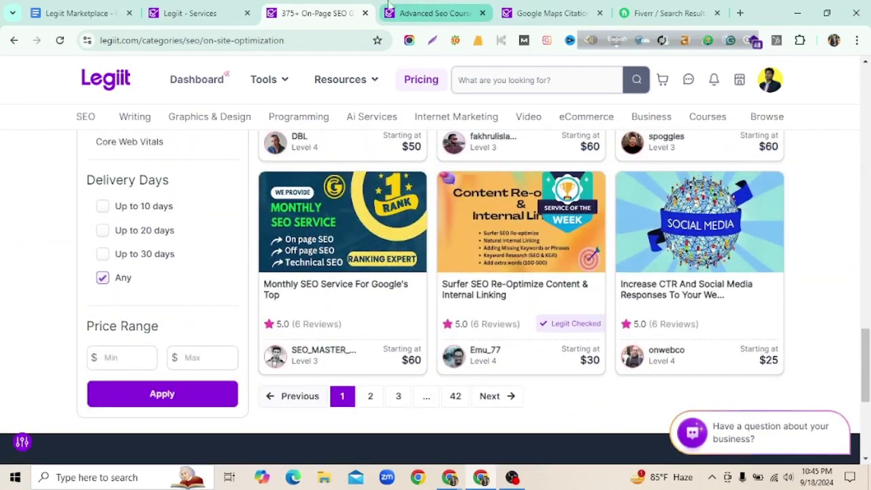
left_click(216, 12)
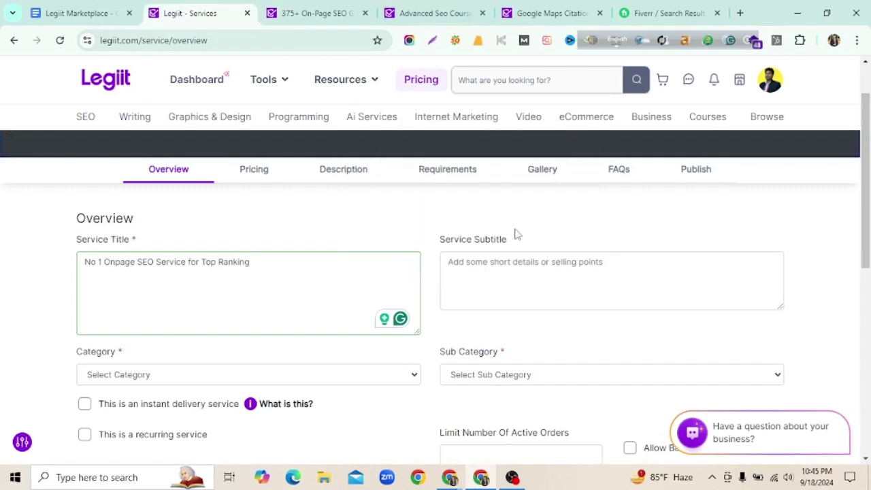
scroll(427, 252, "down", 1)
scroll(427, 252, "up", 2, "ctrl")
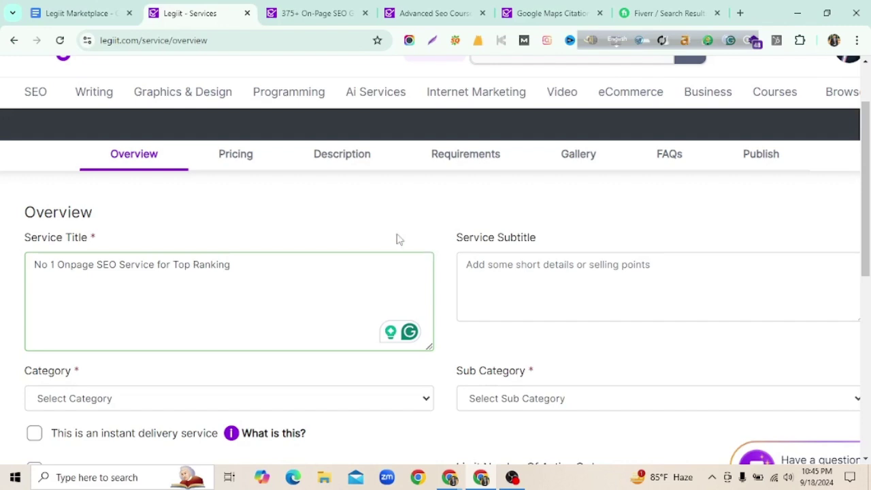
left_click(240, 273)
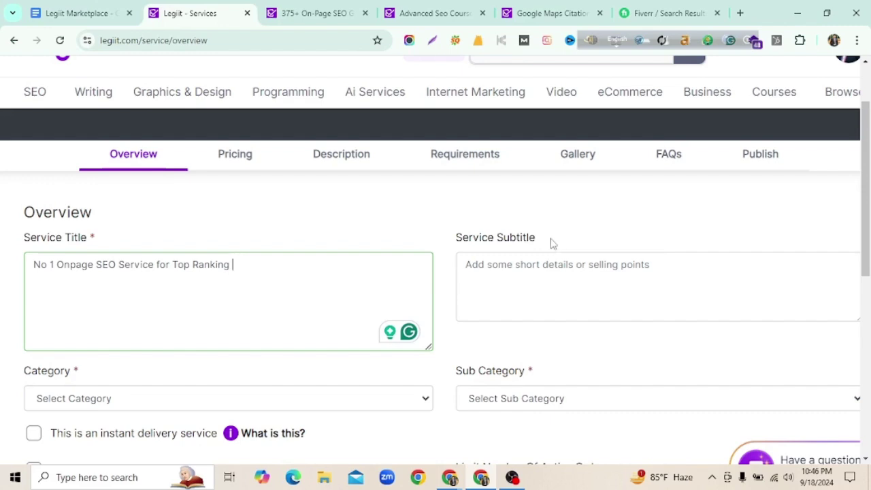
- Enter the service subtitle "Rankmath,Yoast,All in One Onpage SEO Service for Wordpress, Shopify, Wocommerce"
left_click(570, 283)
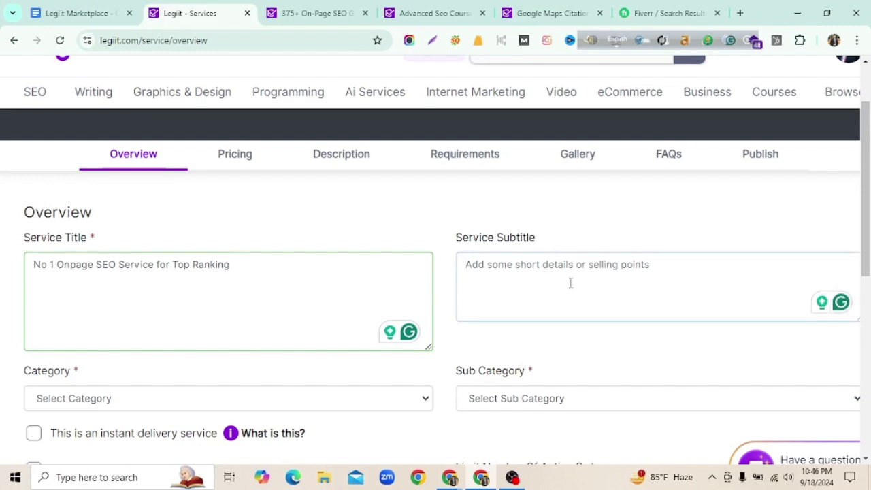
type("Rankmath")
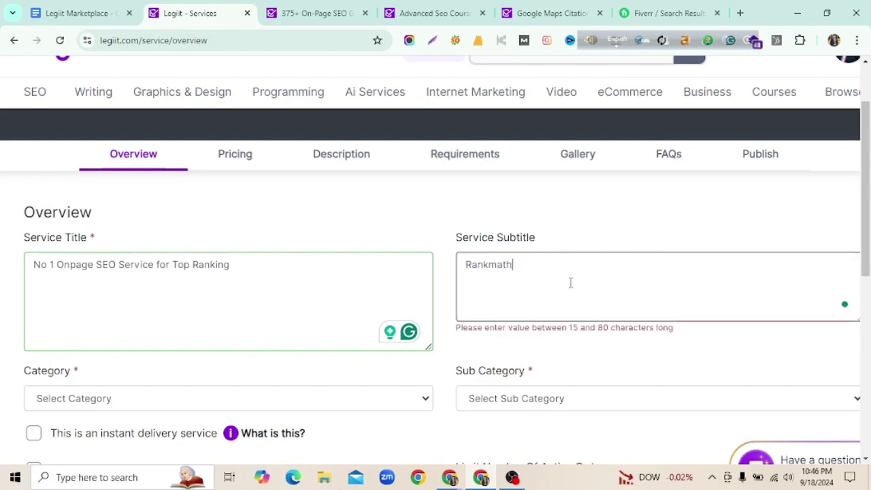
type(",Yoast, ")
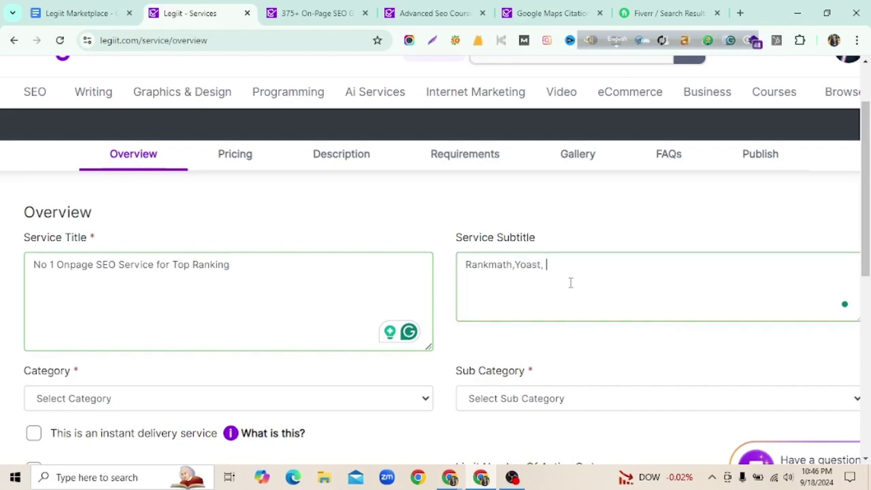
type("Onpa")
key("BackSpace")
key("BackSpace")
key("BackSpace")
type("All in One Onpa")
key("BackSpace")
type("page SEO Se")
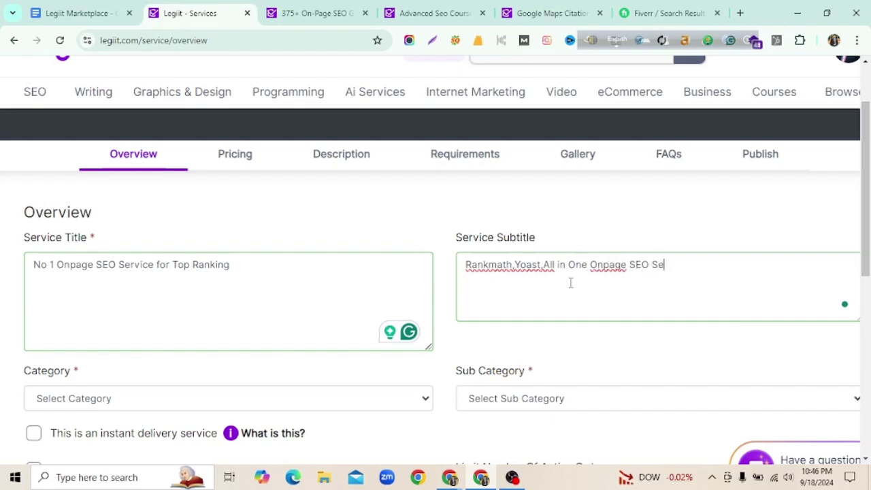
type("rvice for Wordpress")
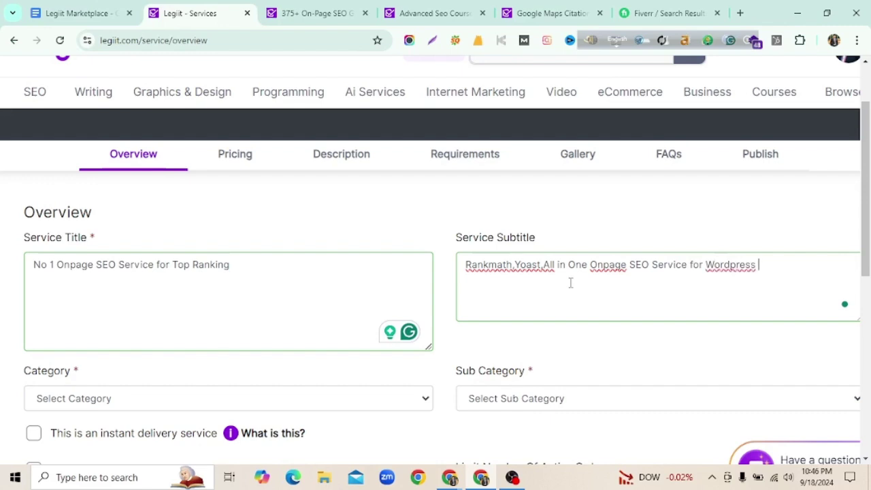
type(", Shopify, Wocommerce")
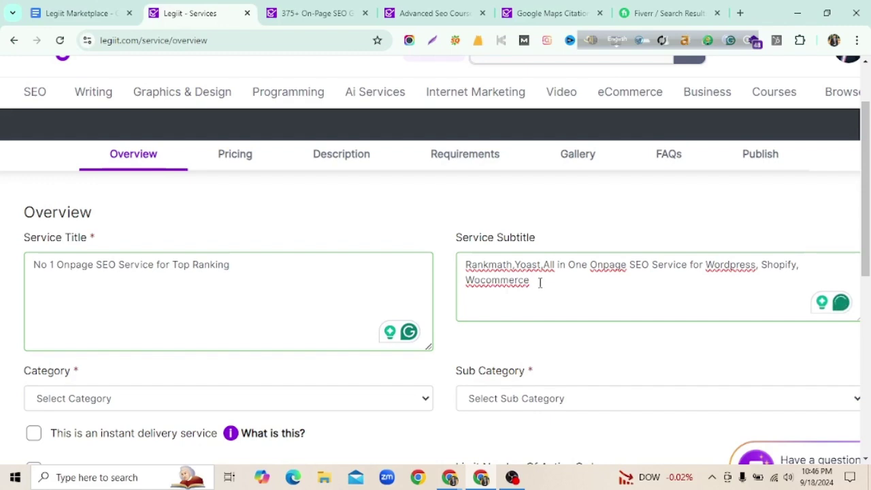
- Replace the service subtitle with "Boost your Video Ranking, Views and Subscribers with Premium Vidiq Service"
left_click_drag(540, 281, 468, 266)
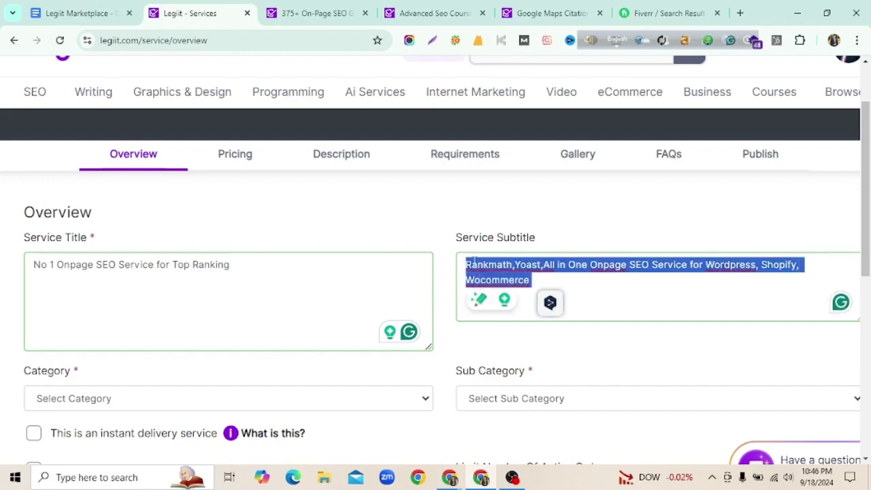
type("Boost your ")
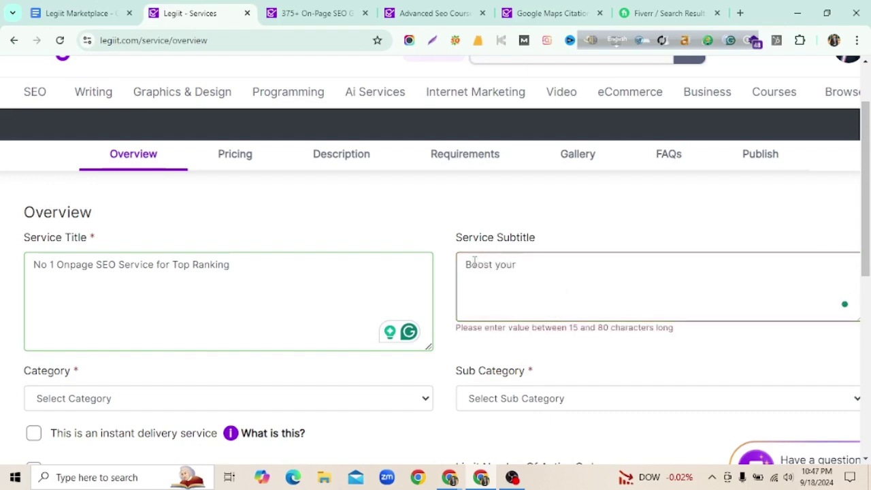
type("Video Ranking")
type(", Sub")
key("BackSpace")
key("BackSpace")
key("BackSpace")
type("Views and Subscribers with ")
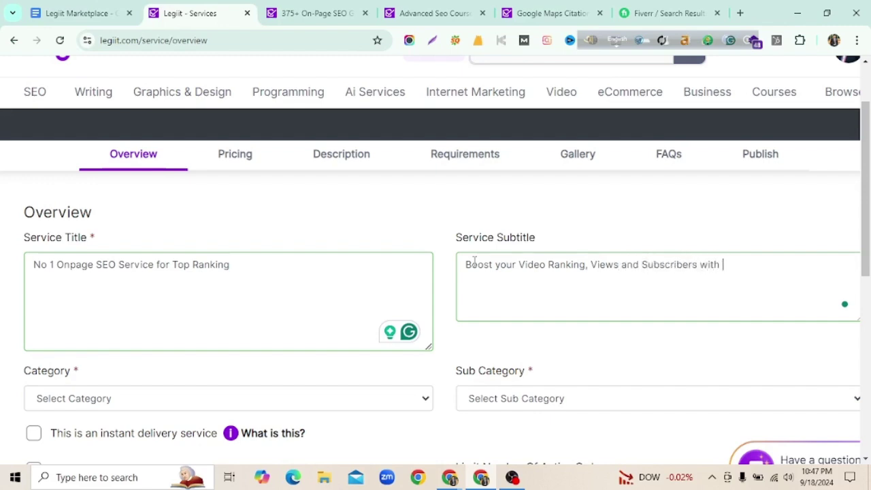
type("Premimum Vidi")
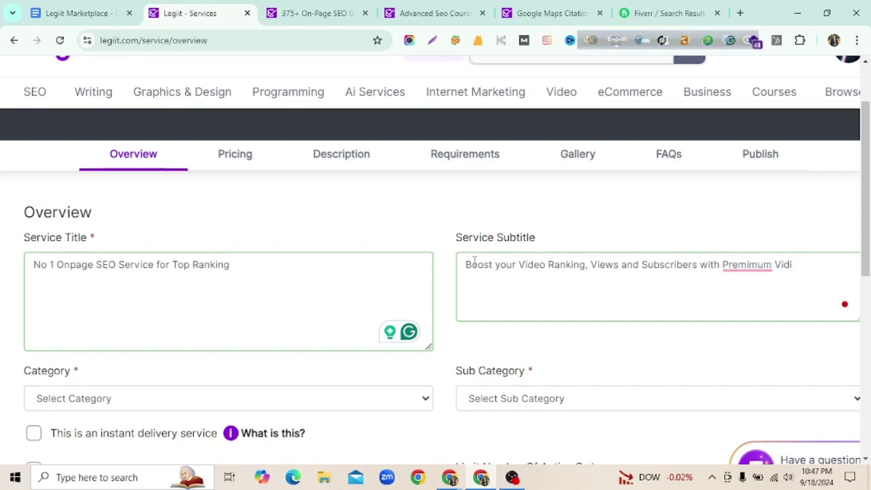
type("q Service")
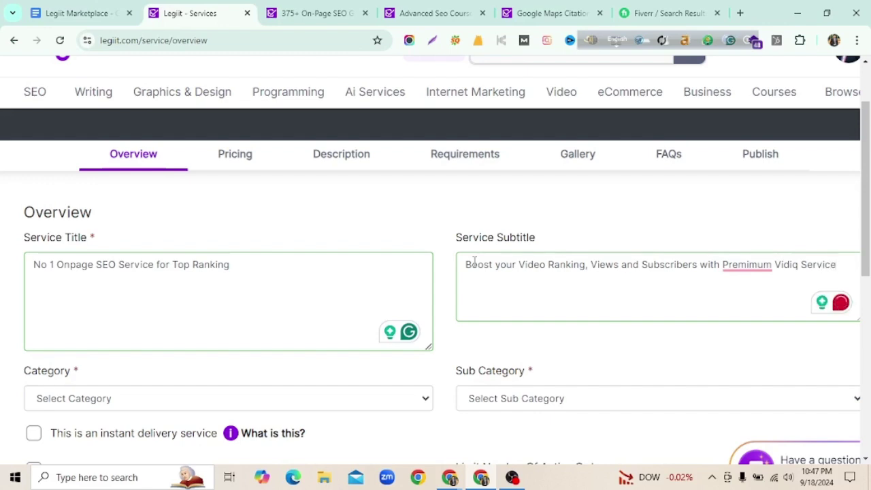
left_click(747, 264)
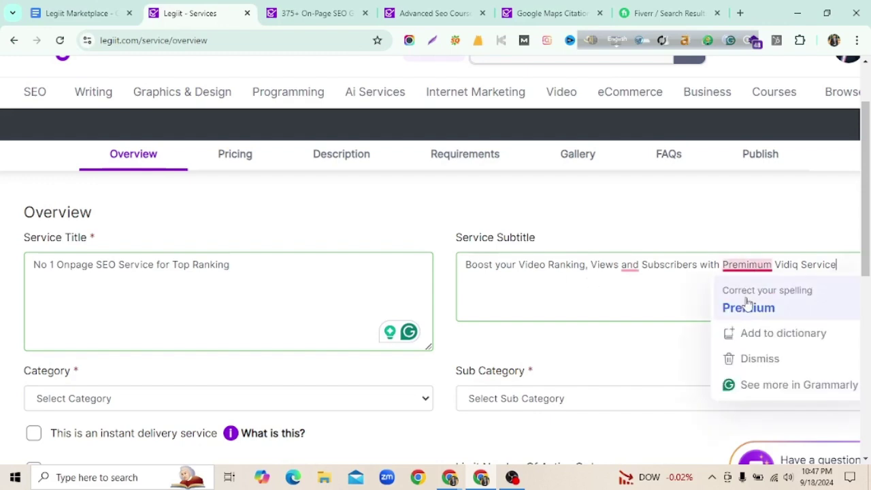
left_click(746, 306)
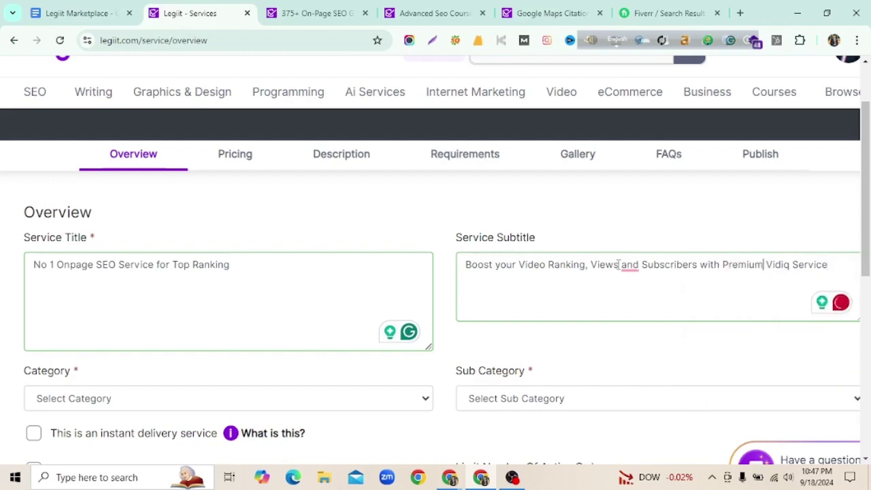
scroll(395, 240, "down", 1)
scroll(394, 240, "down", 1)
scroll(357, 241, "up", 2)
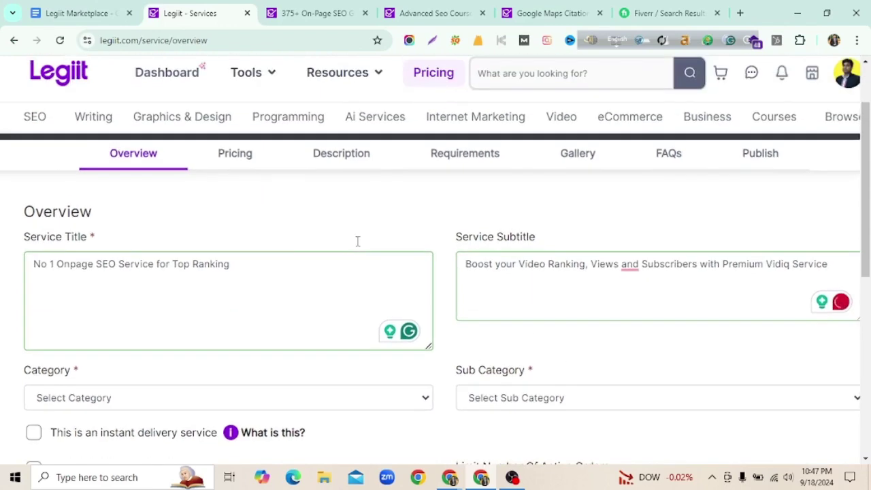
mouse_move(42, 117)
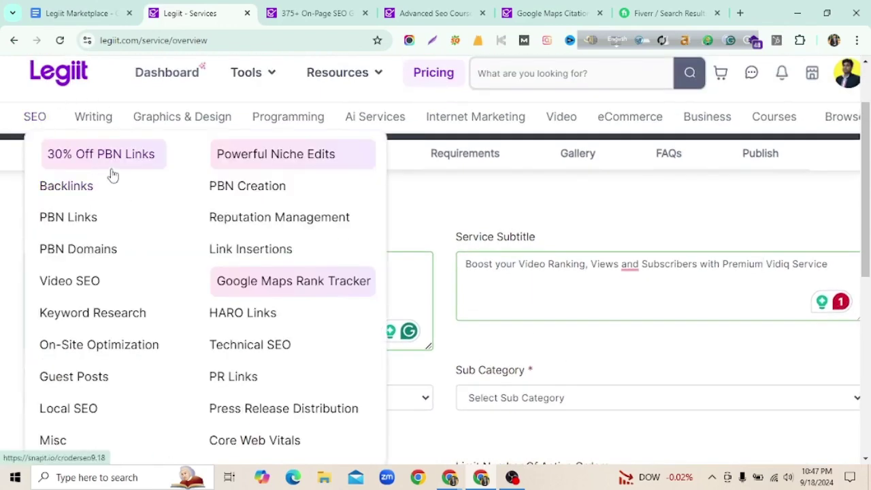
scroll(360, 213, "down", 2)
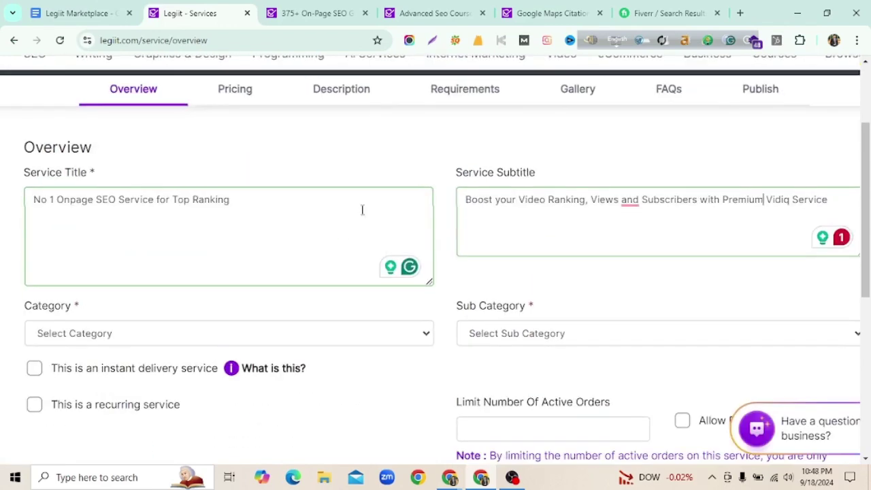
- Reload the Overview form blank and enter the service title "Boost Your Video Ranking and Increase Subscribers"
left_click(128, 97)
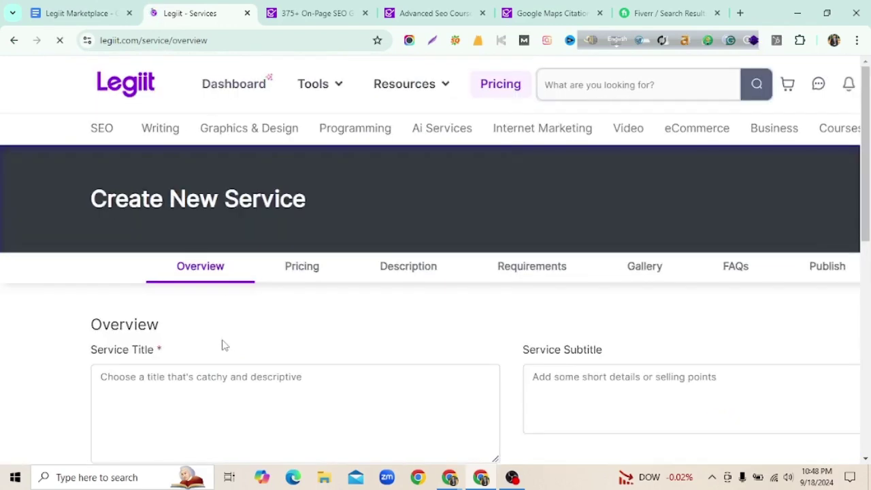
scroll(230, 333, "down", 2)
scroll(221, 300, "up", 1)
scroll(221, 300, "down", 1)
scroll(221, 300, "down", 1)
scroll(221, 300, "down", 2)
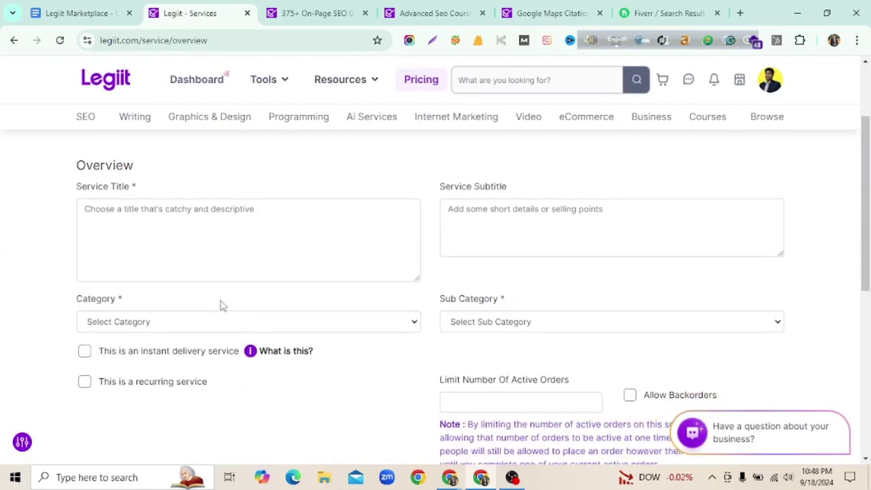
left_click(231, 216)
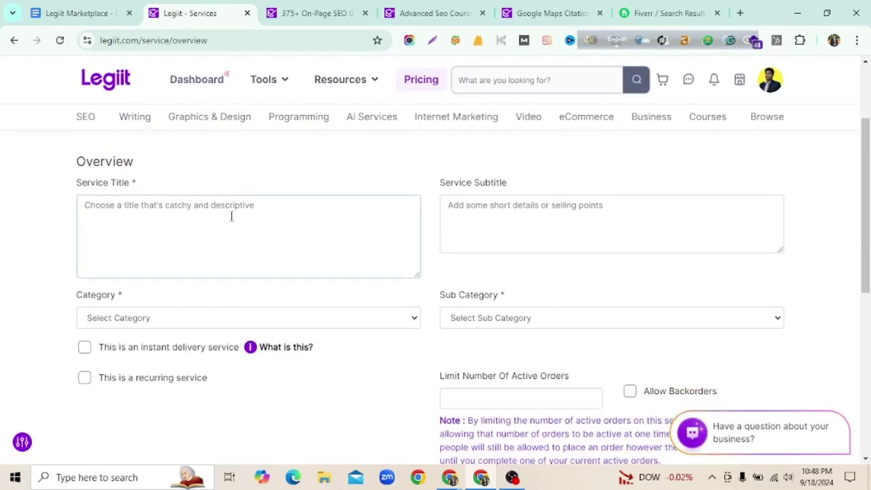
type("Boost Your Vide")
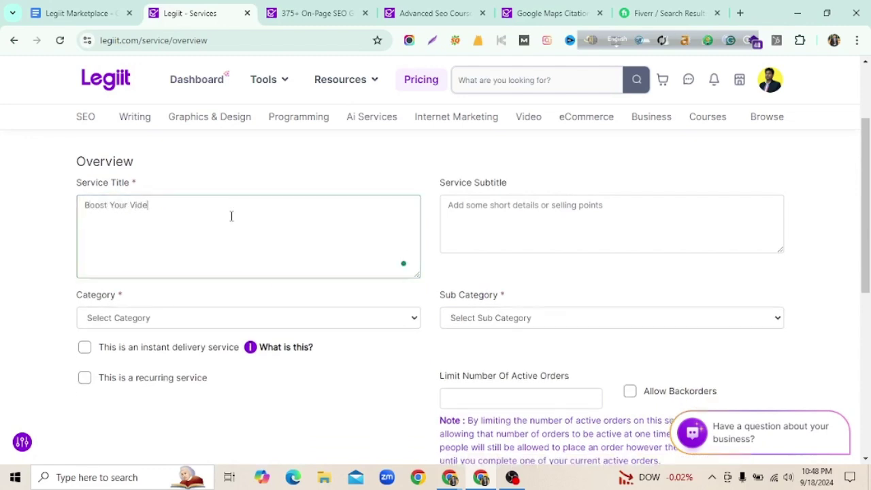
type("o Ranki")
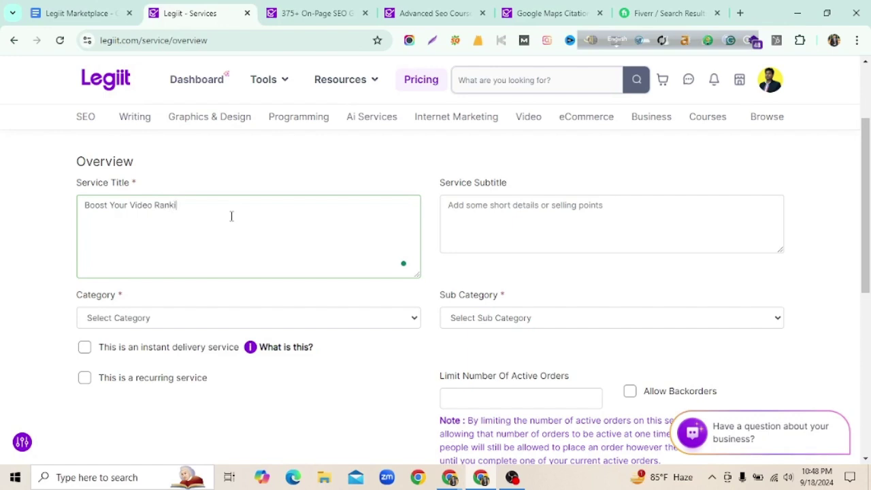
type("ng and Increase Subscribers")
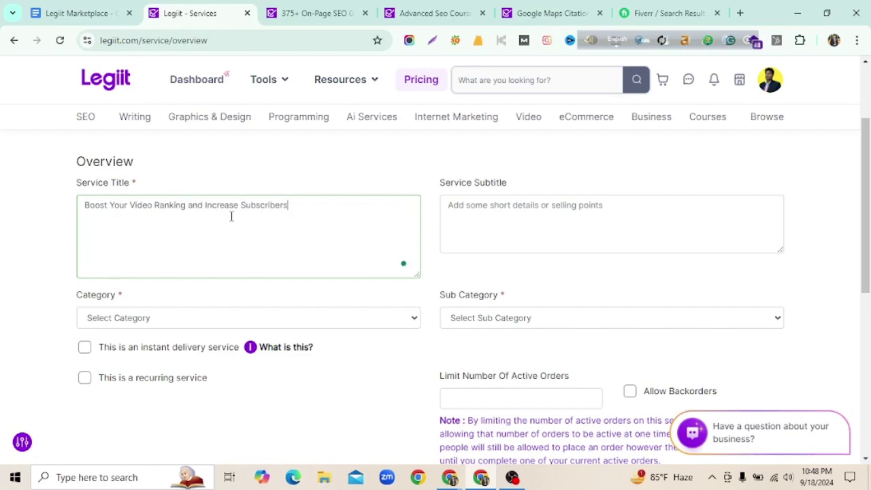
- Copy the service title into the service subtitle and add a period at its end
left_click_drag(293, 204, 70, 205)
key("ctrl+c")
left_click(496, 204)
key("ctrl+v")
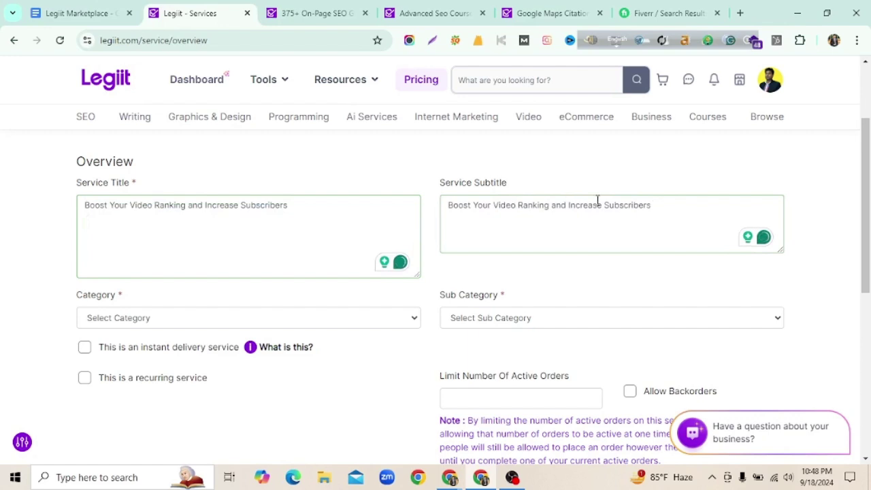
type(".")
- Set the service's category to SEO and its sub category to Video SEO
scroll(253, 226, "down", 1)
left_click(210, 254)
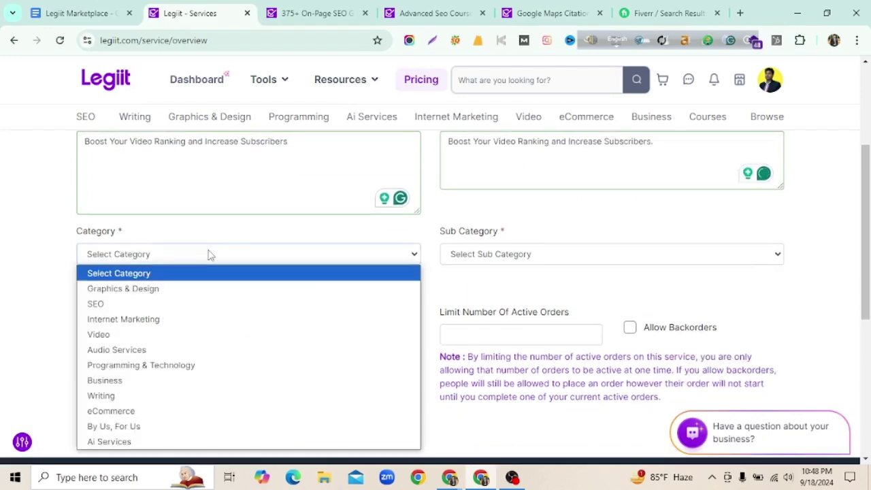
left_click(150, 310)
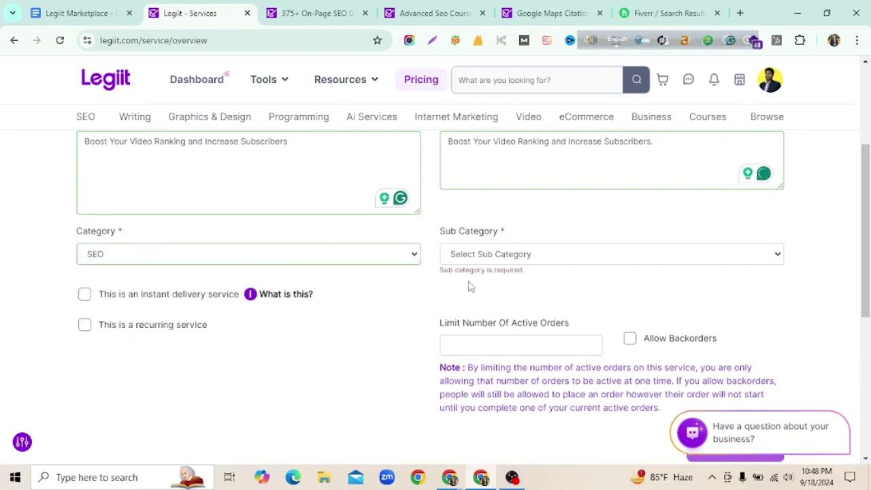
left_click(483, 255)
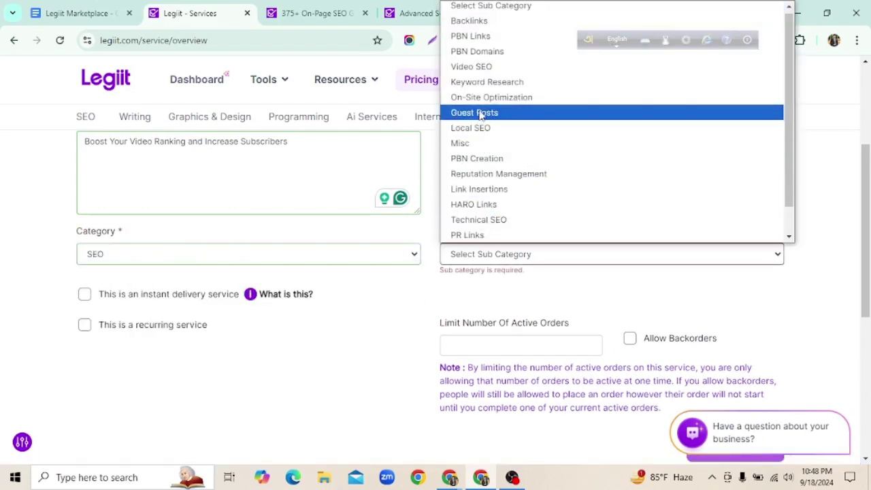
left_click(466, 67)
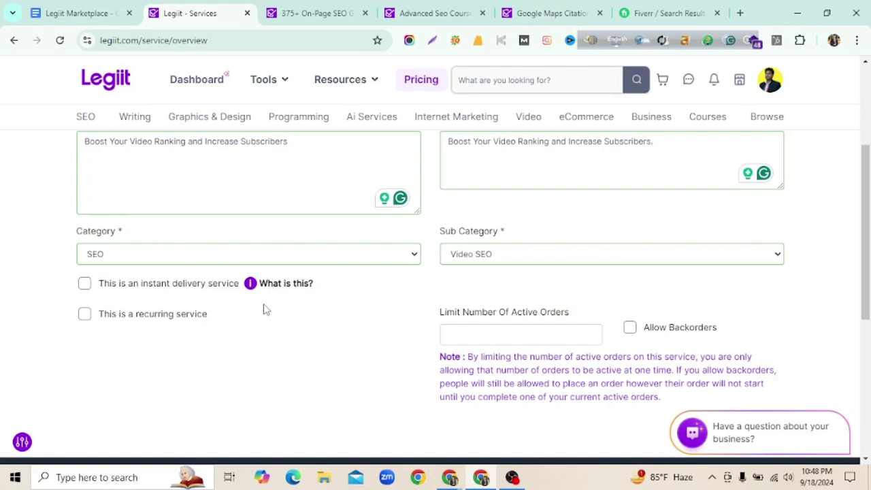
- Read the explanation of the instant delivery service option
scroll(265, 310, "up", 3, "ctrl")
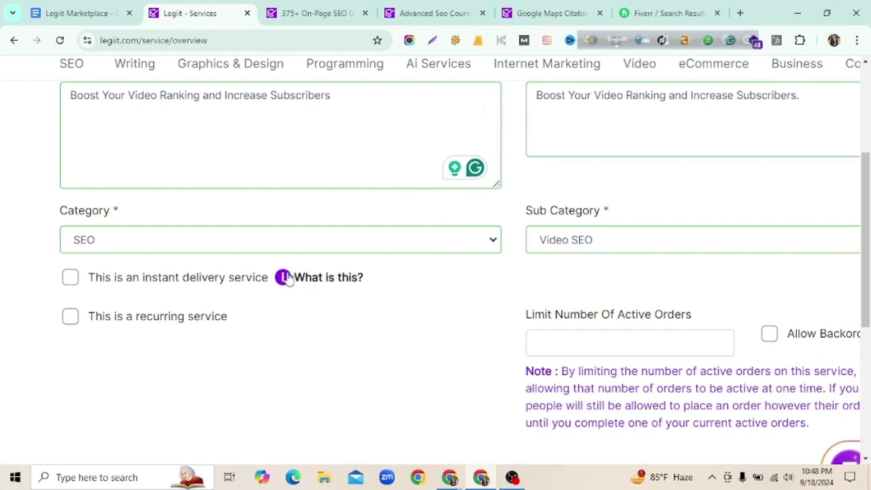
right_click(283, 282)
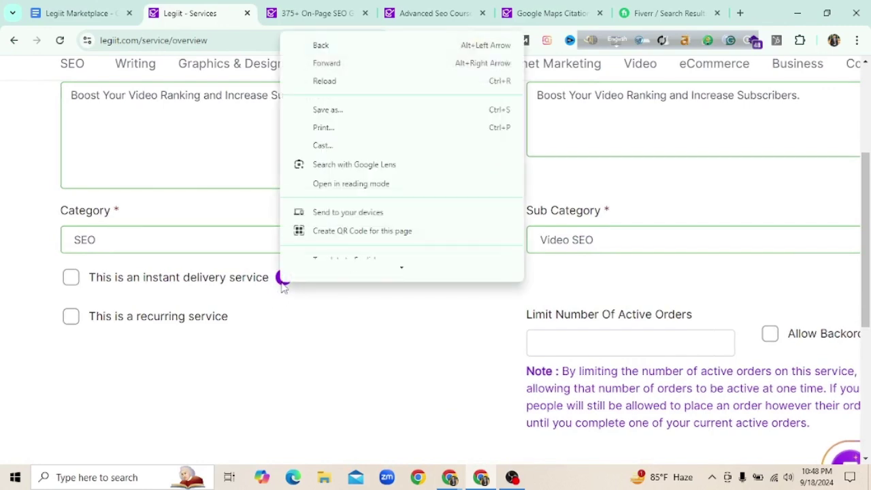
left_click(284, 282)
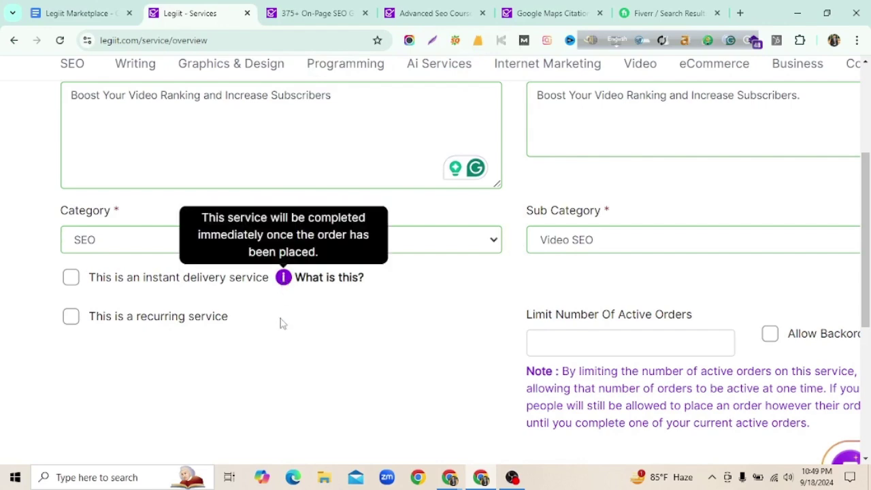
scroll(278, 326, "down", 3)
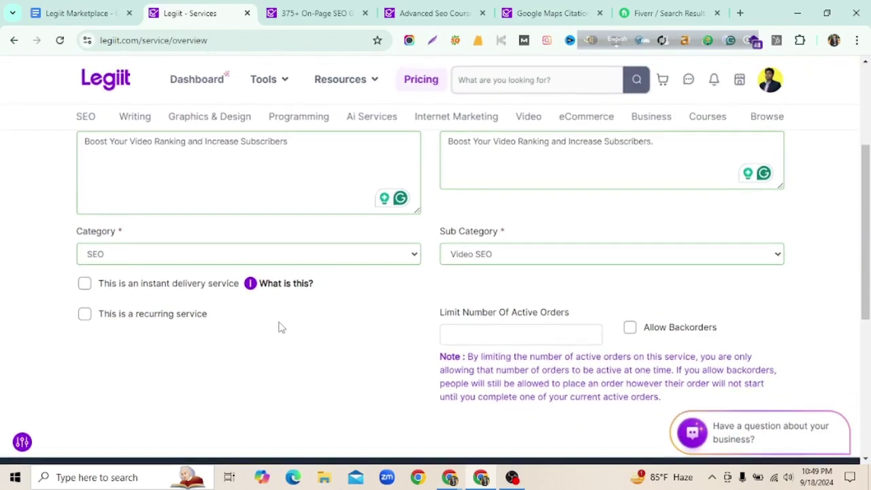
- Limit the number of active orders for the service to 25
scroll(401, 334, "down", 1)
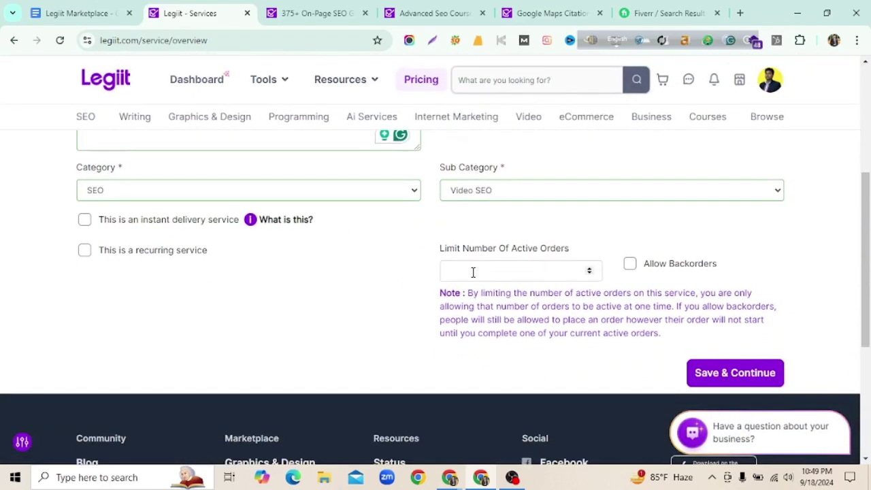
left_click(591, 268)
left_click(591, 268)
left_click(591, 268)
left_click(591, 268)
left_click(591, 268)
left_click(592, 268)
double_click(589, 268)
double_click(589, 268)
double_click(590, 268)
double_click(589, 268)
double_click(590, 268)
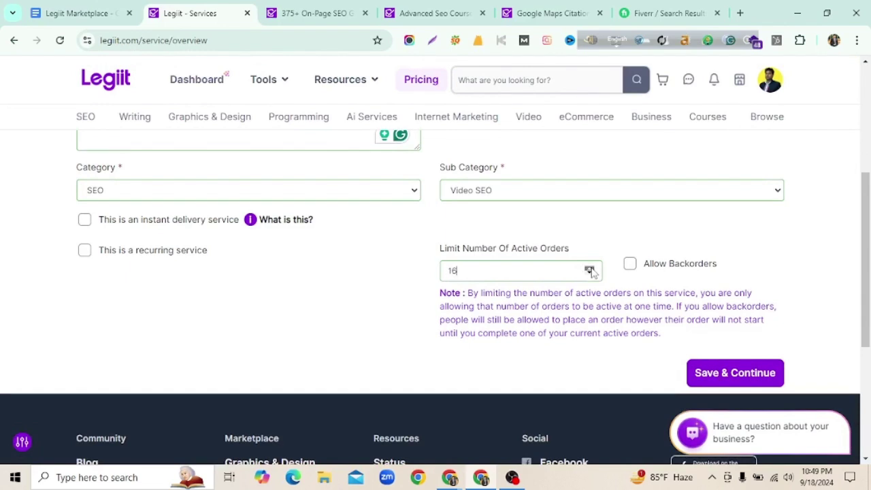
left_click(589, 268)
left_click(589, 268)
- Allow backorders for the service, save the Overview and continue to the package pricing form
left_click(630, 264)
scroll(680, 288, "down", 1)
left_click(705, 309)
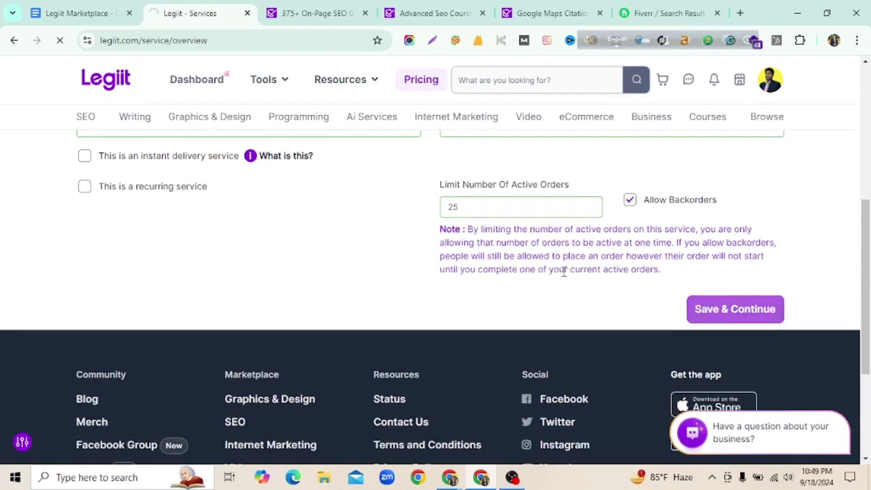
scroll(353, 244, "down", 2)
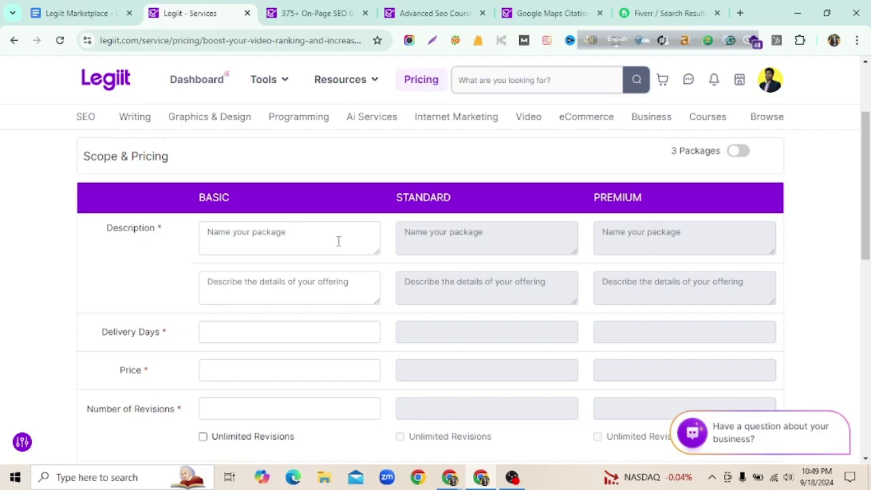
- Open the Video SEO category's listings and examine the competing services and their starting prices
left_click(313, 13)
mouse_move(94, 156)
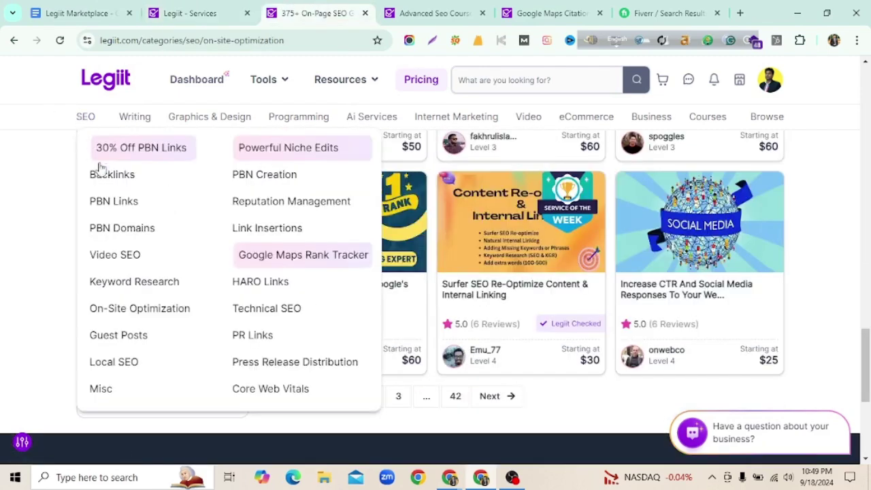
left_click(122, 254)
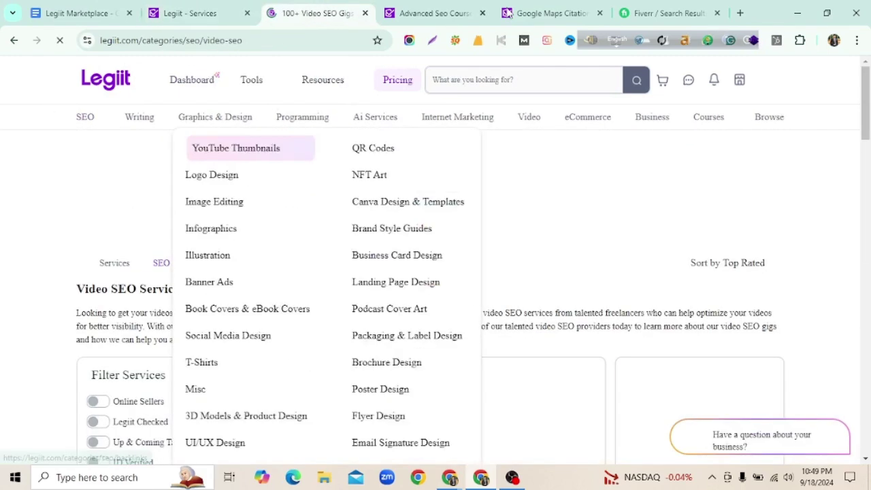
scroll(496, 305, "down", 4)
scroll(496, 306, "down", 2)
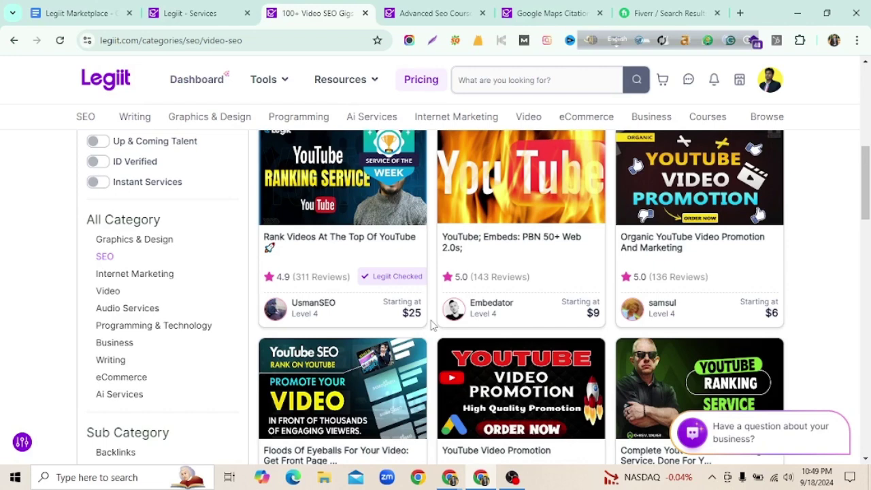
left_click(204, 13)
mouse_move(380, 192)
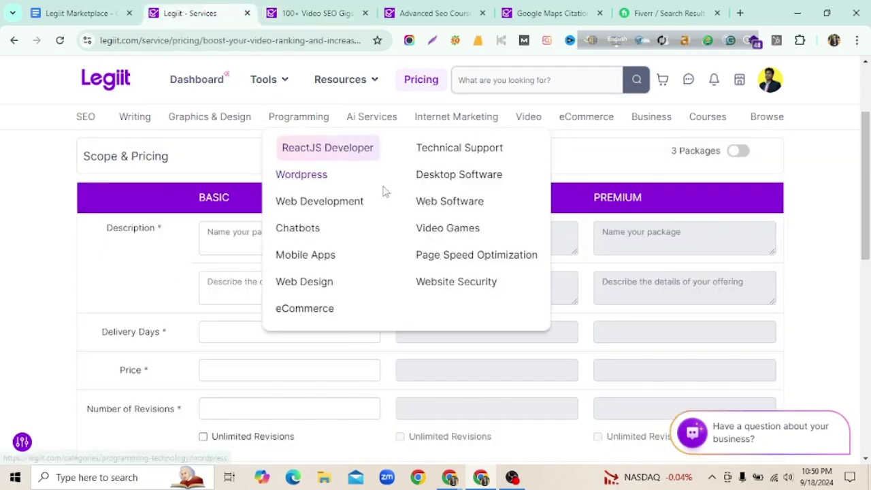
scroll(204, 258, "down", 1)
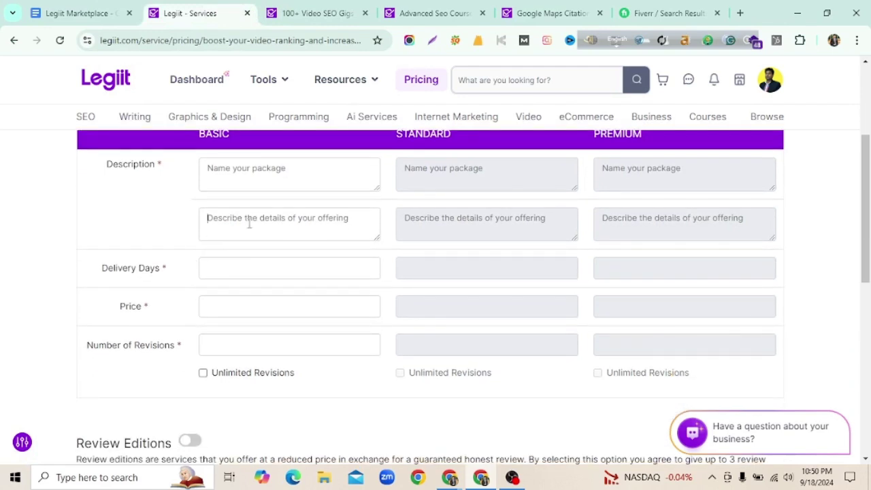
type("mi")
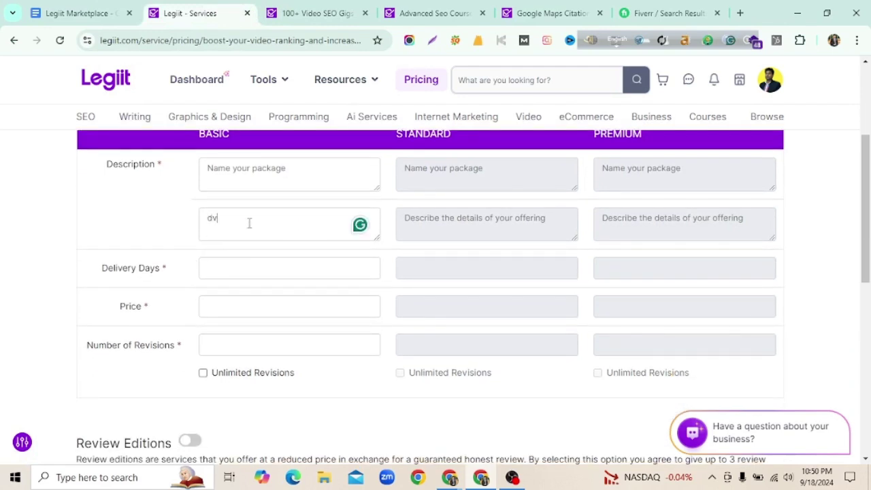
key("BackSpace")
key("BackSpace")
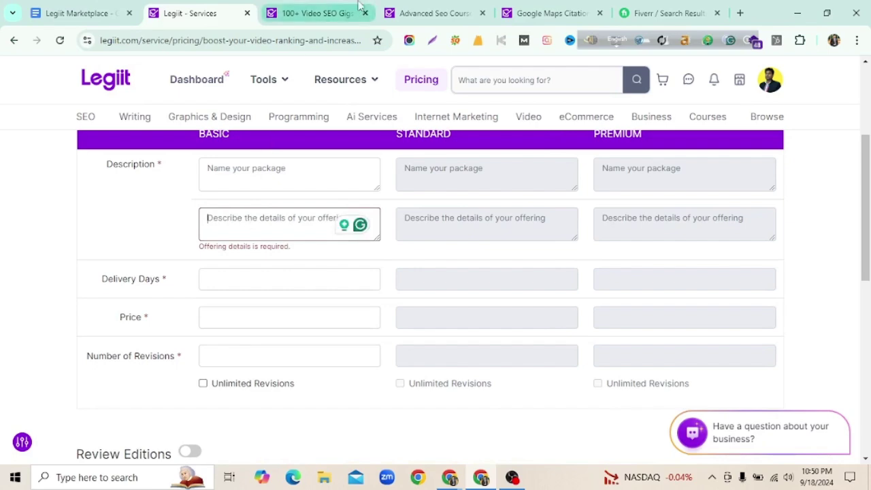
- Look through the open Advanced SEO Course and Google Maps Citations listings, examining the latter's Premium package name, price and details
left_click(429, 13)
scroll(505, 297, "down", 3)
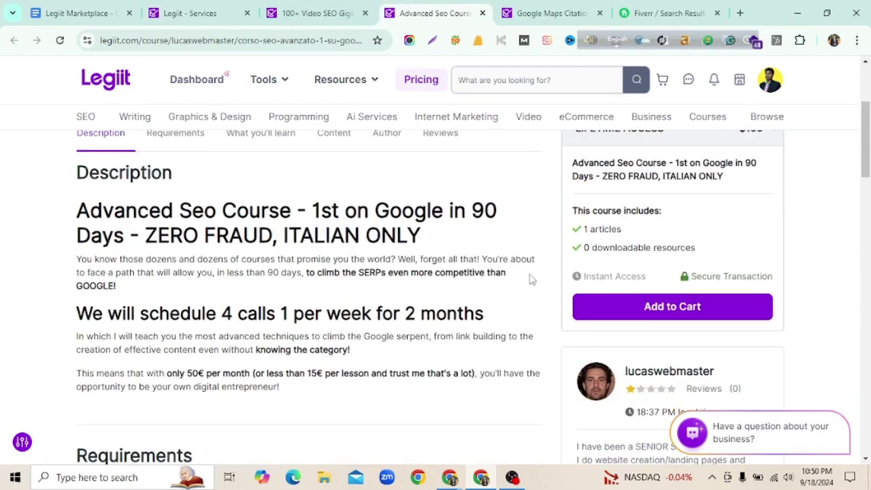
left_click(532, 10)
scroll(817, 328, "down", 5)
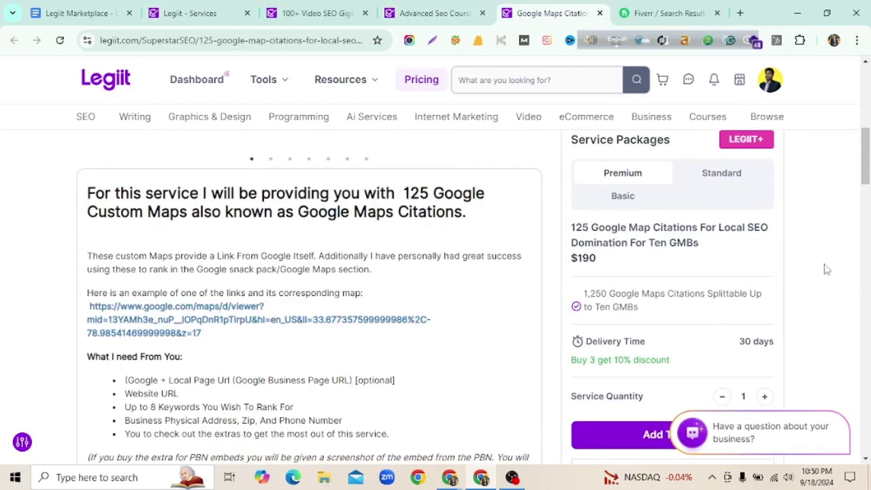
scroll(708, 277, "up", 1)
left_click_drag(700, 243, 572, 228)
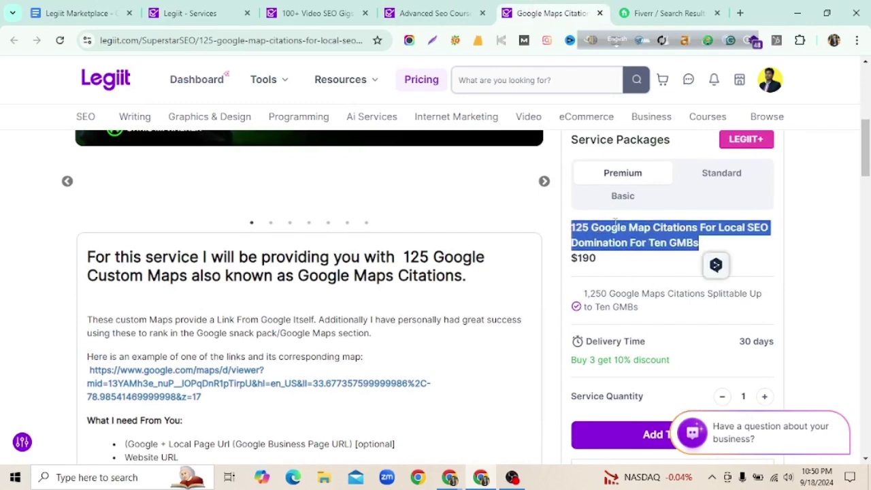
scroll(597, 232, "up", 1)
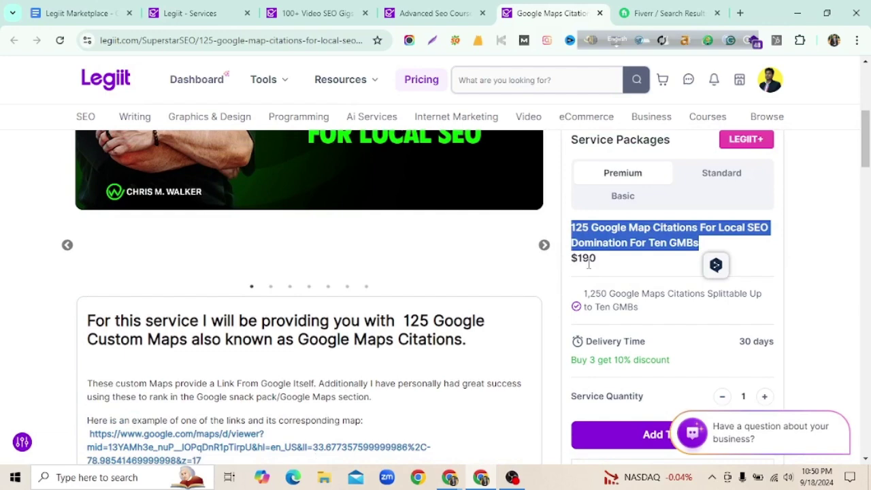
- Return to the new service's pricing form and review the fields of the Basic, Standard and Premium packages
left_click(224, 14)
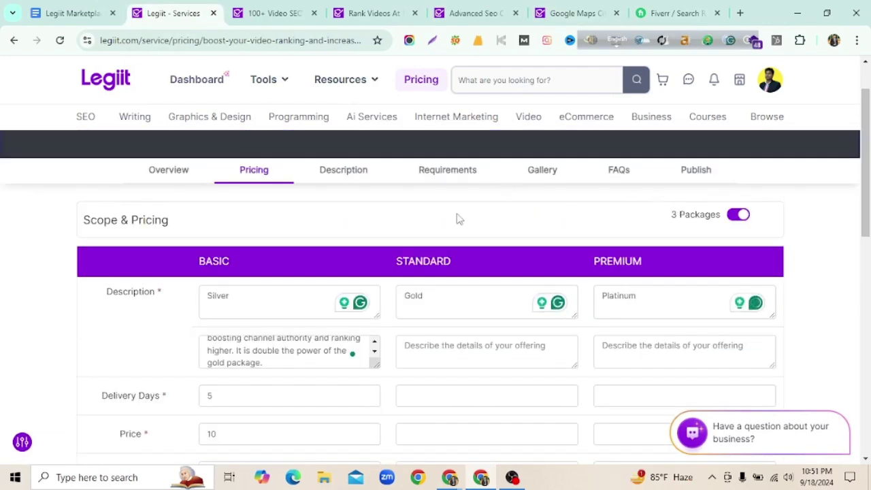
scroll(316, 263, "down", 2)
scroll(271, 241, "up", 1)
scroll(270, 292, "down", 1)
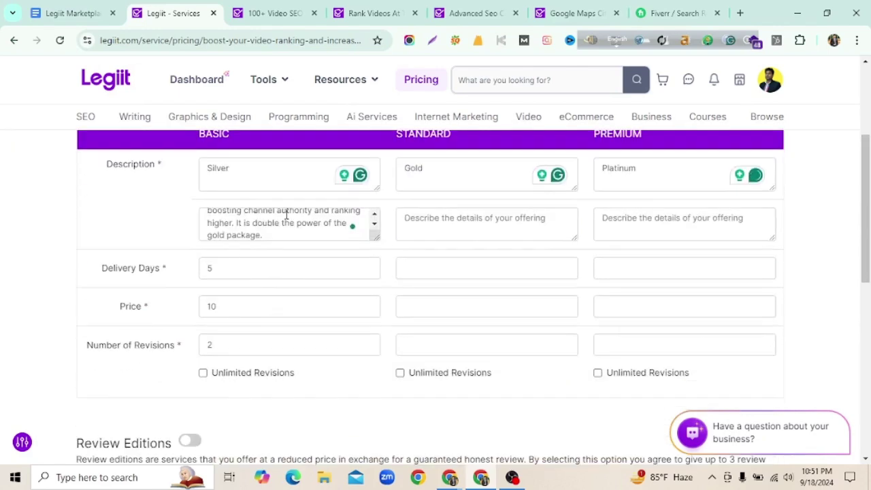
- Save the package pricing form and continue to the service's Description form
scroll(510, 293, "down", 2)
scroll(509, 293, "down", 2)
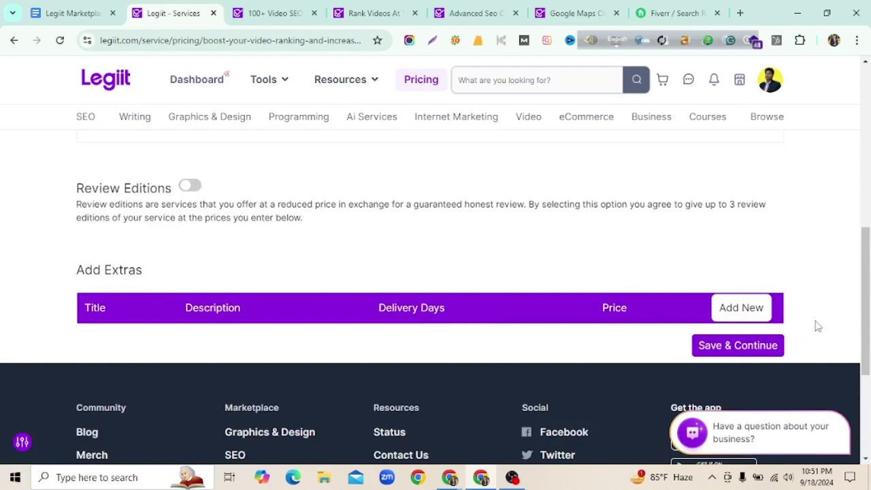
left_click(759, 347)
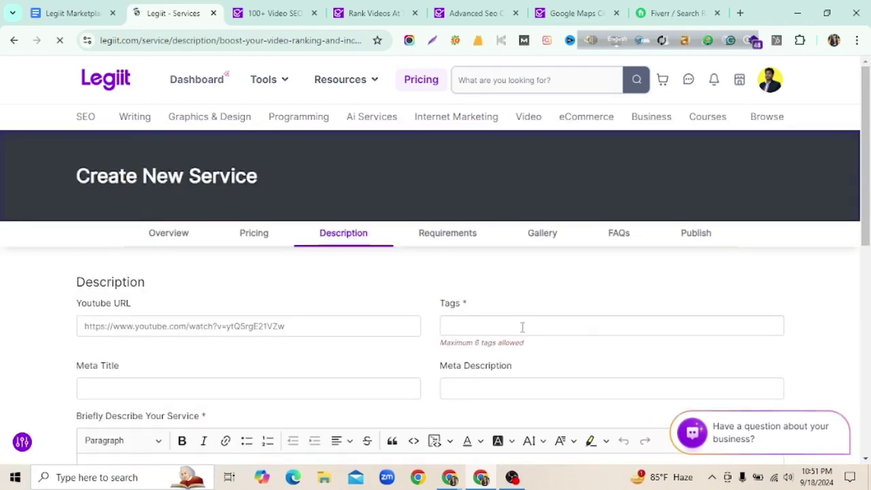
scroll(421, 281, "down", 1)
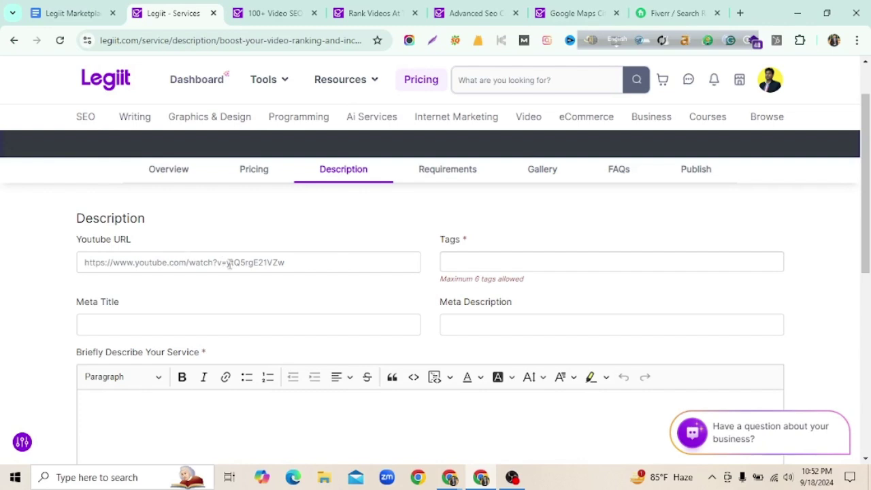
left_click_drag(64, 219, 151, 241)
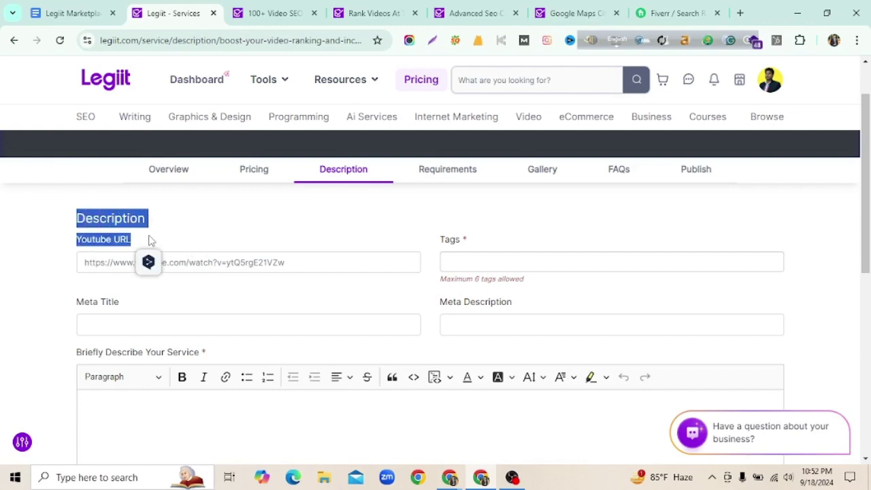
left_click(226, 228)
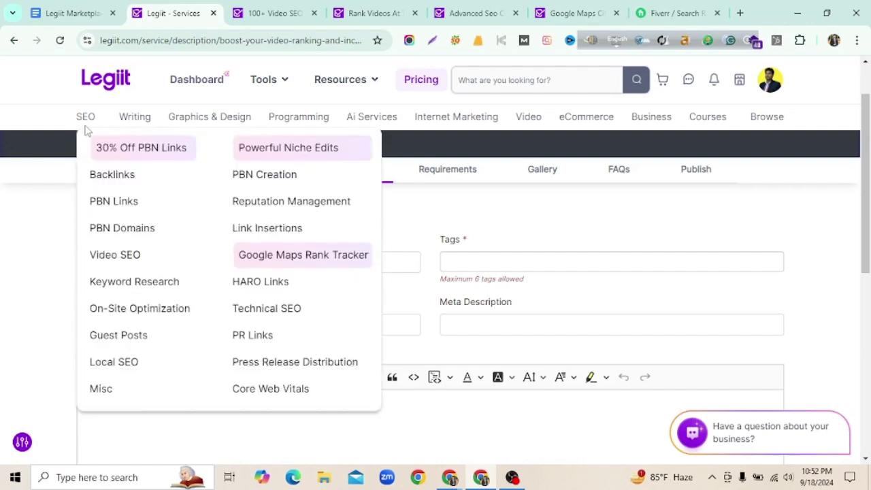
- Add the tags video seo, youtube seo, youtube promotion, youtube video seo and youtube video seo expert to the service
left_click(468, 259)
type("video seo")
key("Return")
type("youtube seo")
key("Return")
type("youtube")
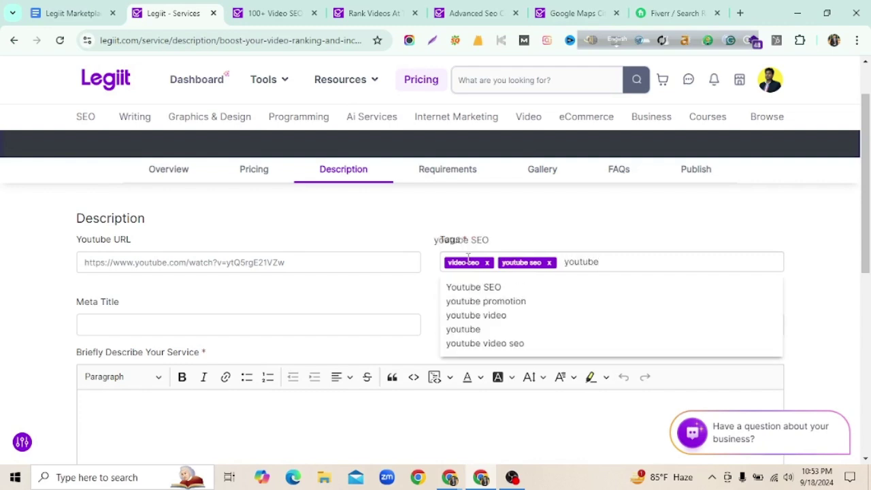
left_click(488, 304)
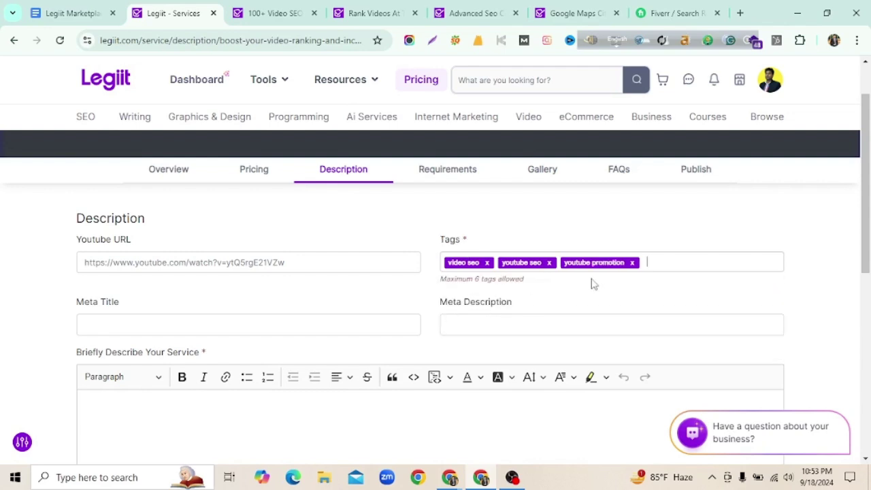
type("youtube")
left_click(517, 343)
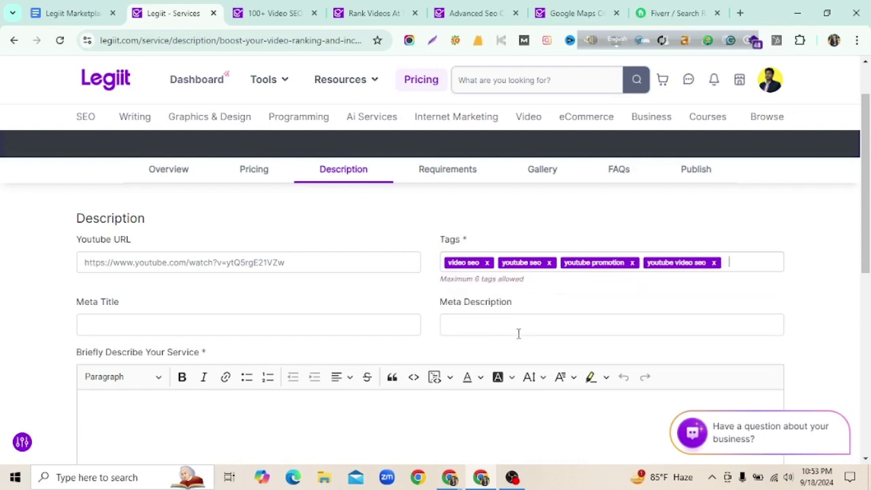
type("video seo")
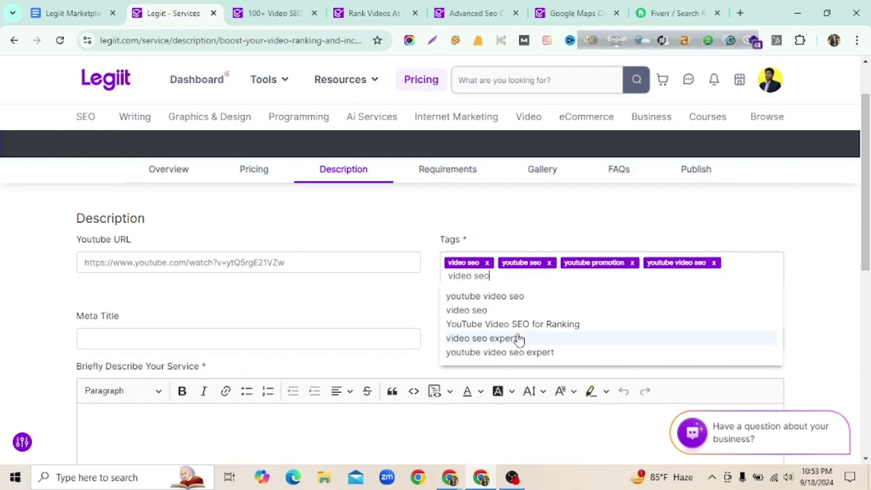
left_click(525, 351)
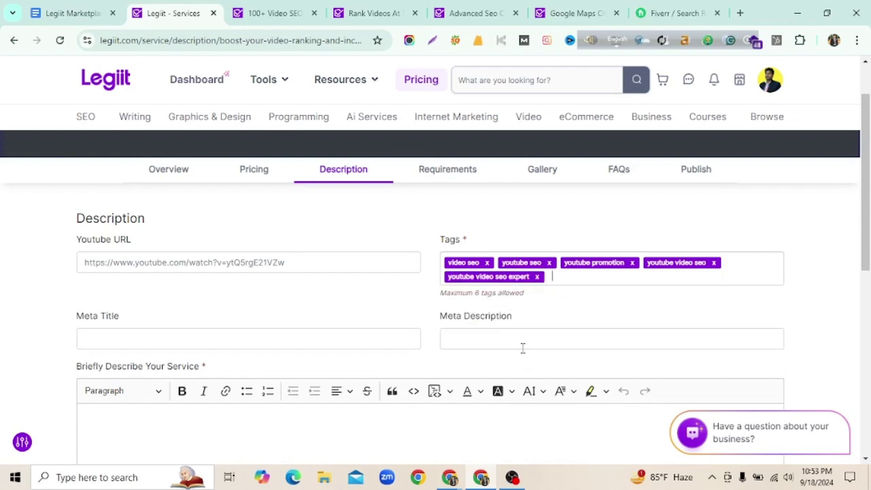
scroll(338, 249, "down", 2)
left_click(319, 218)
left_click(468, 216)
scroll(398, 214, "up", 1)
left_click(333, 277)
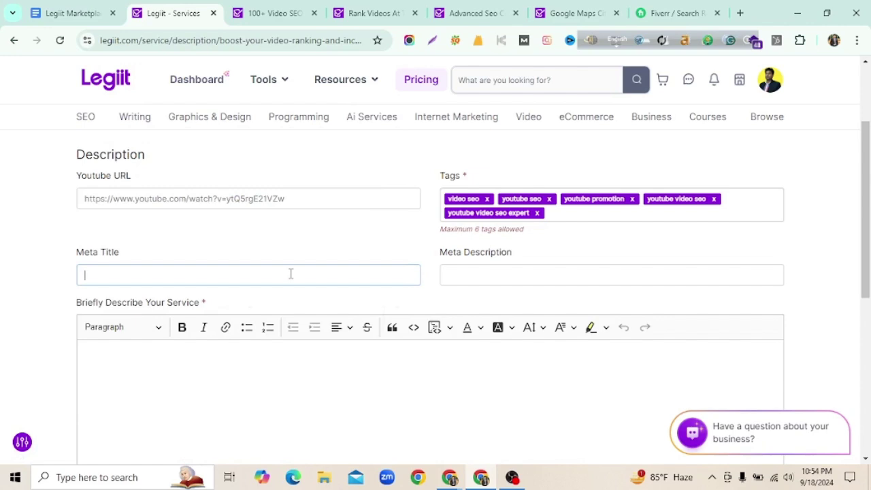
left_click(499, 272)
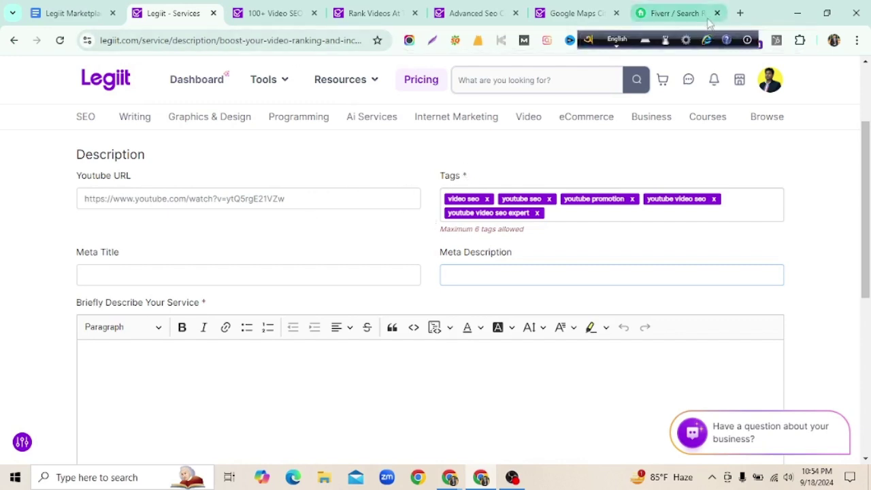
- Search Google for "youtube seo service on legiit" in a new browser tab
left_click(741, 13)
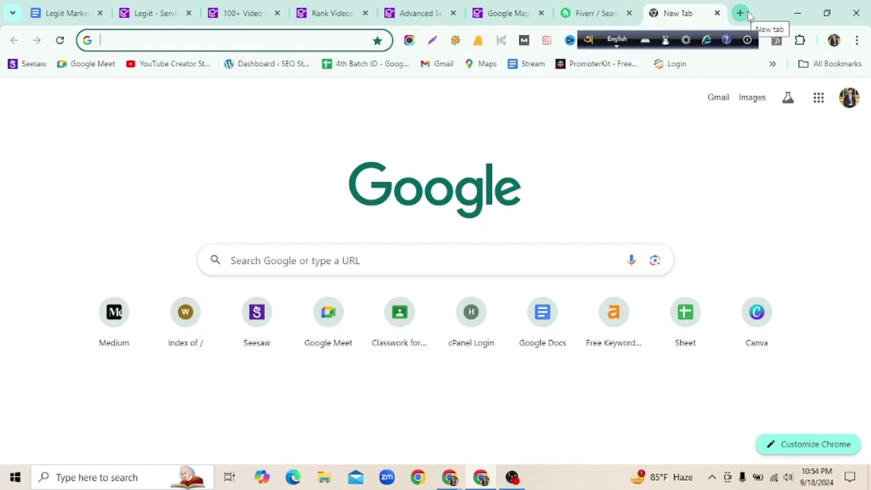
type("seo serv")
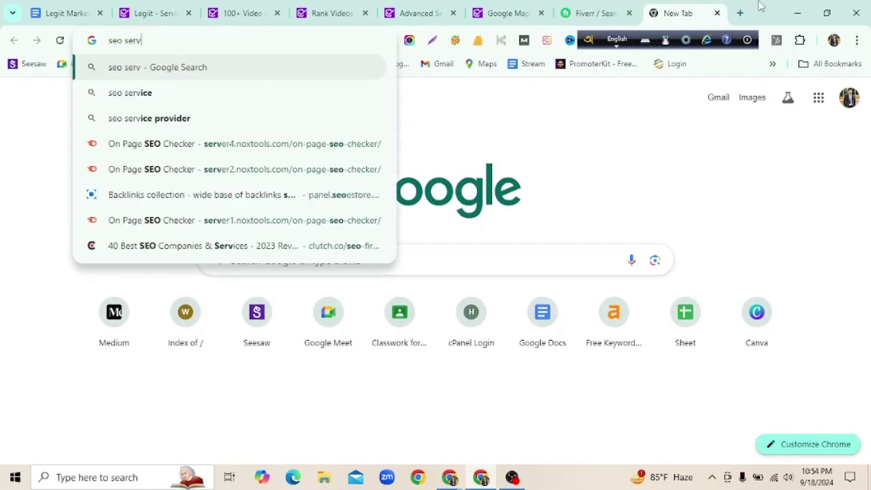
type("ice on")
key("BackSpace")
key("BackSpace")
key("BackSpace")
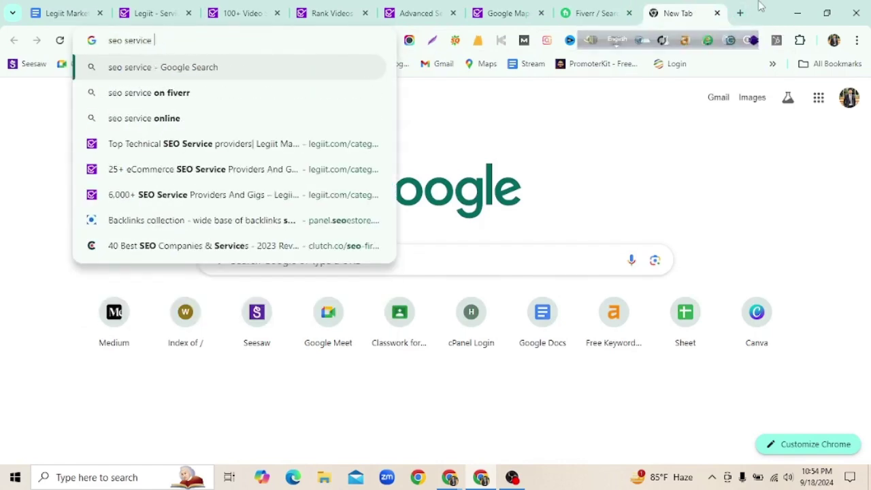
left_click(110, 42)
type("youtube s")
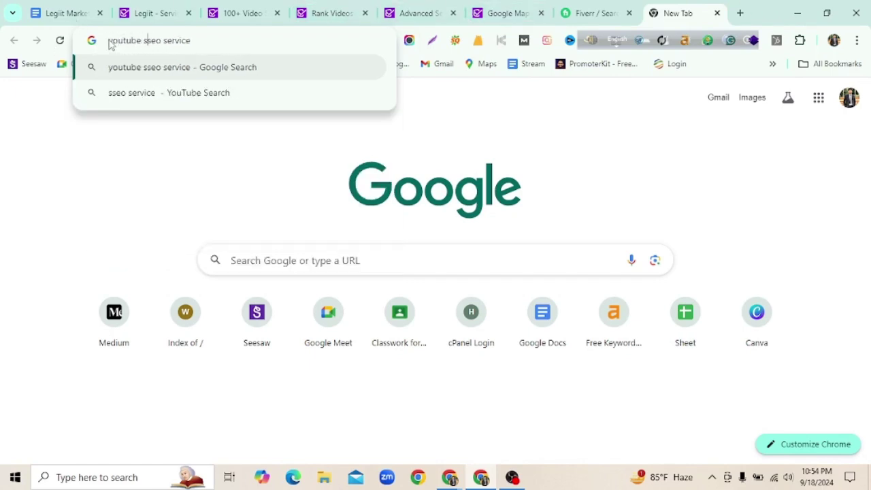
key("BackSpace")
left_click(246, 42)
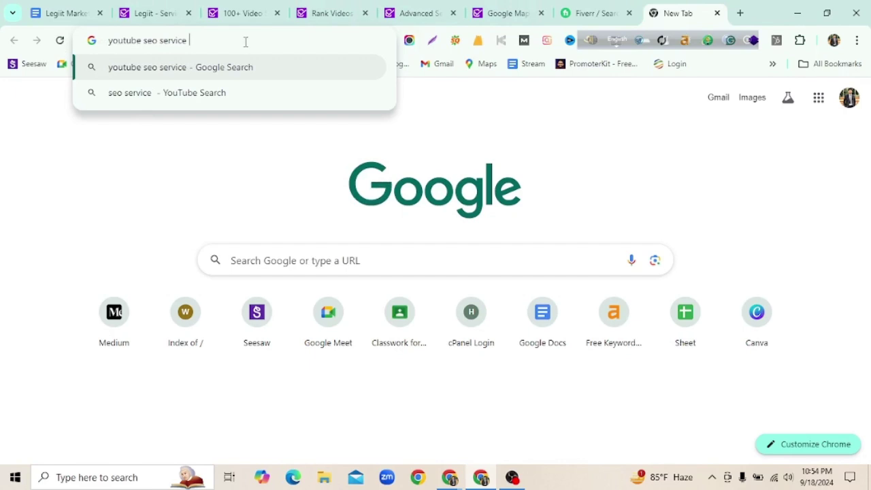
type("on legiit")
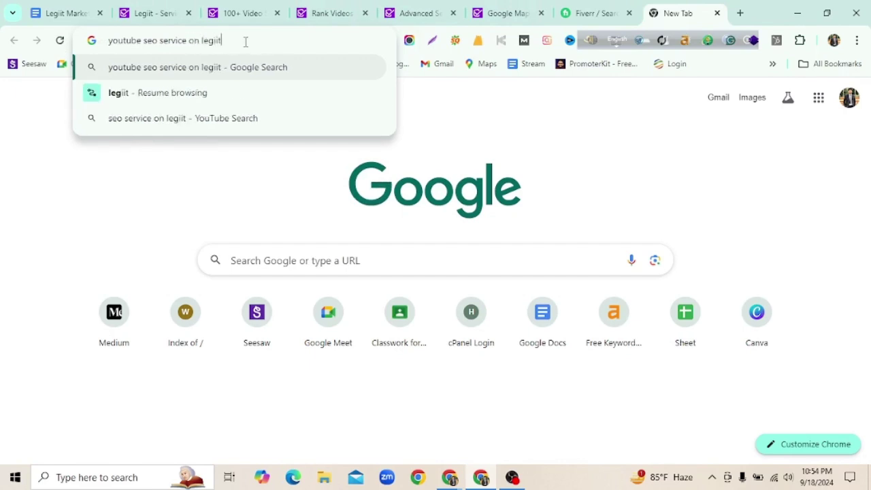
key("Return")
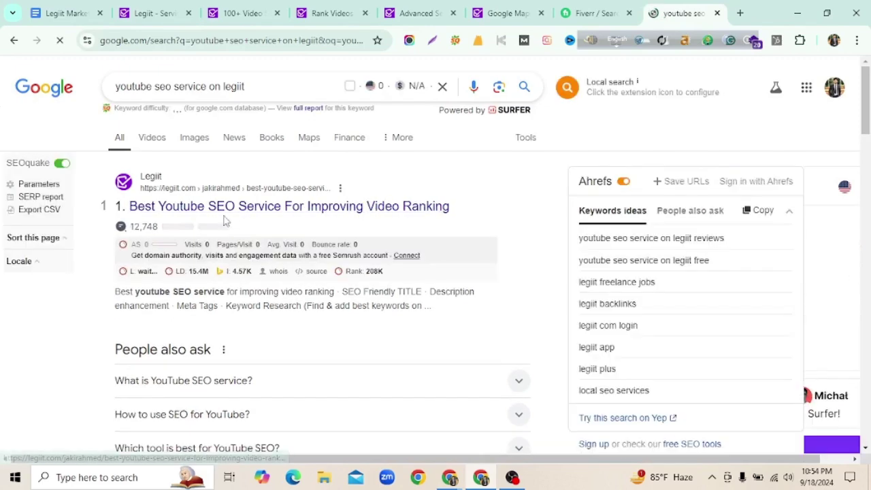
- Open the two highest-ranked Legiit service results in separate browser tabs
right_click(228, 211)
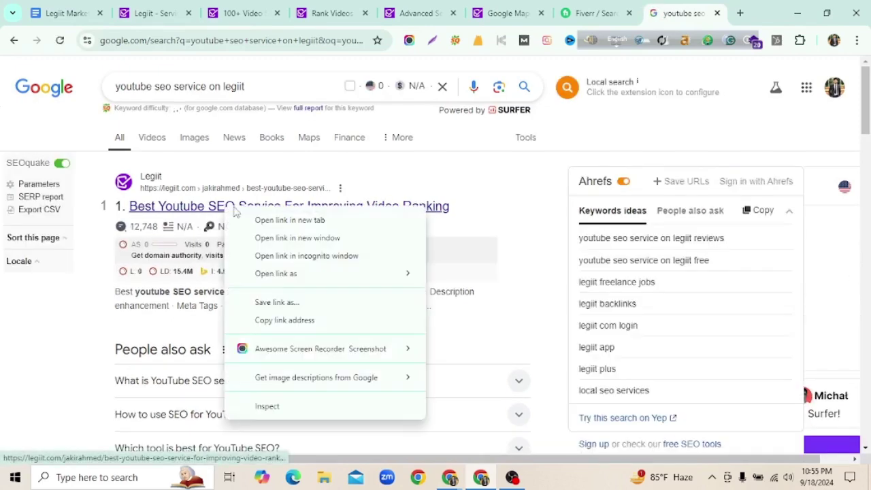
left_click(316, 221)
scroll(315, 222, "down", 5)
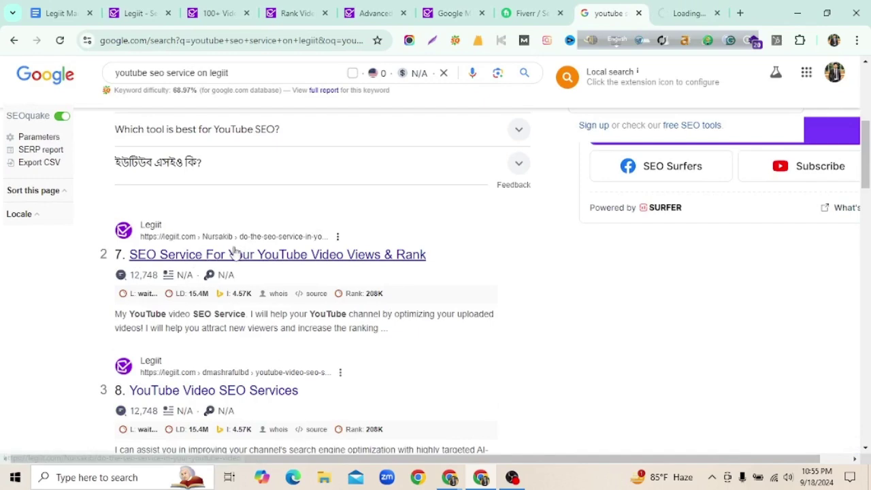
right_click(229, 257)
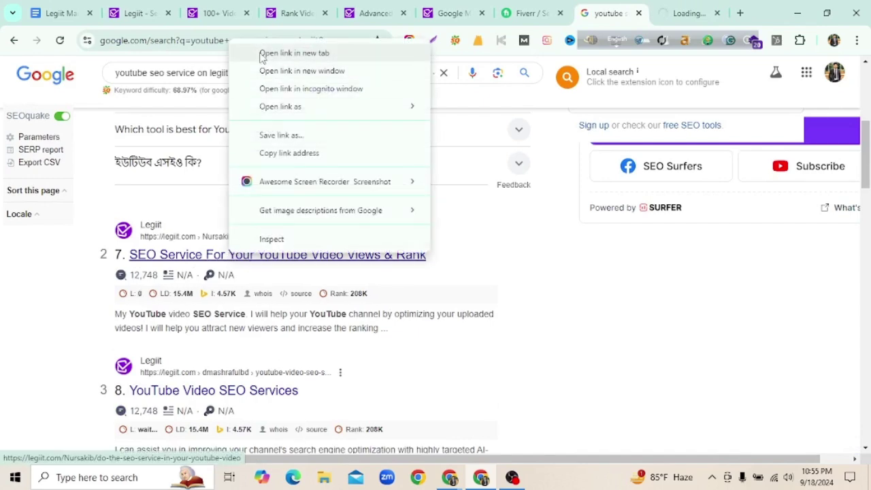
left_click(262, 54)
scroll(220, 216, "down", 2)
- Examine the "Best youtube SEO service for improving video ranking" listing, close both opened listings and look through the remaining search results
left_click(616, 13)
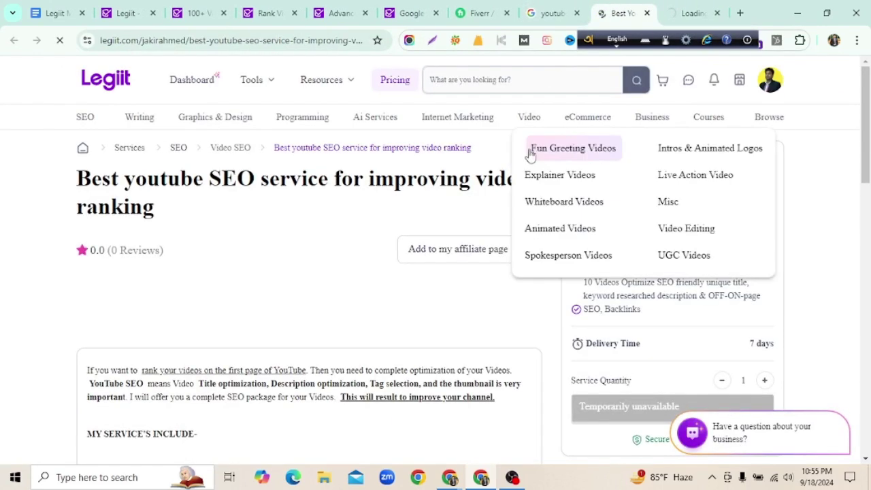
scroll(511, 311, "down", 5)
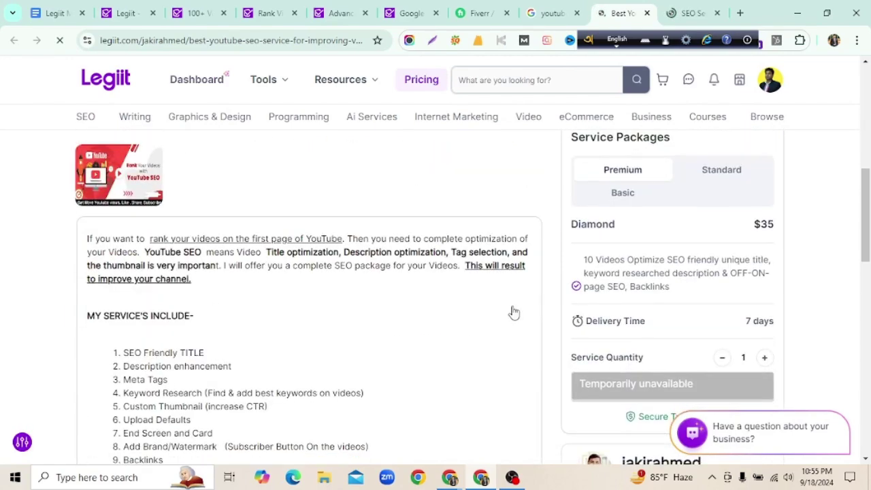
scroll(518, 299, "down", 10)
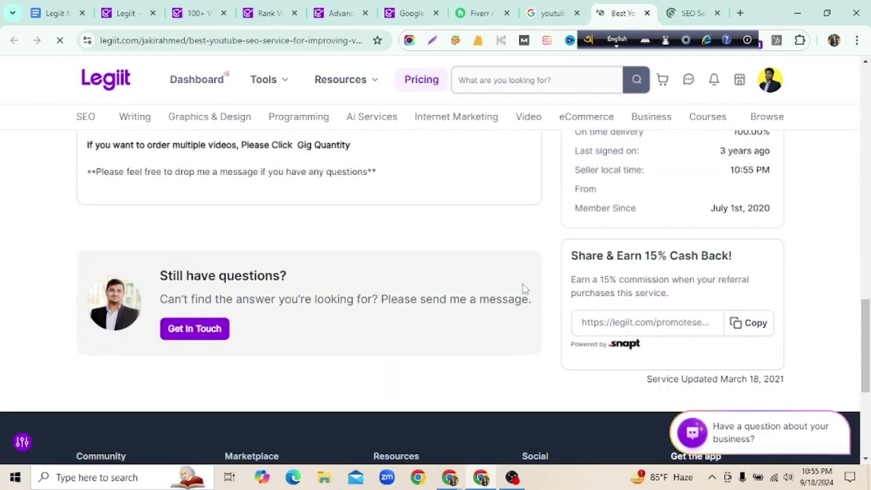
left_click(648, 14)
left_click(648, 14)
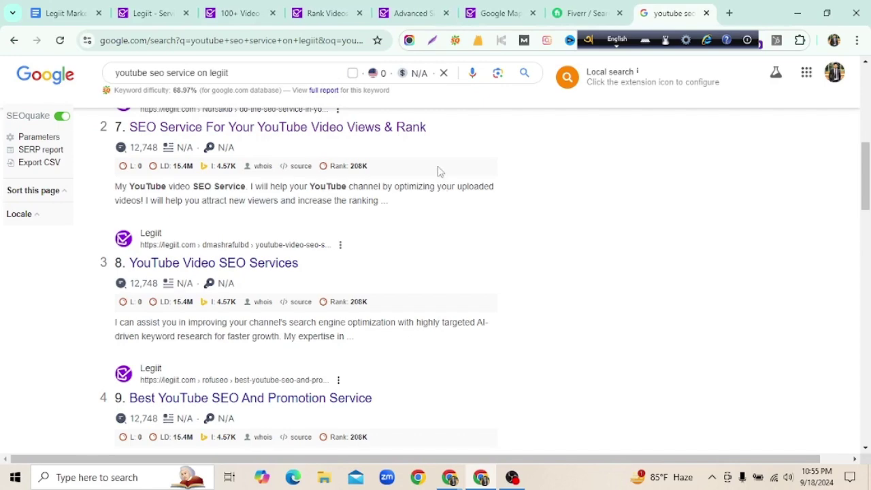
scroll(378, 206, "down", 7)
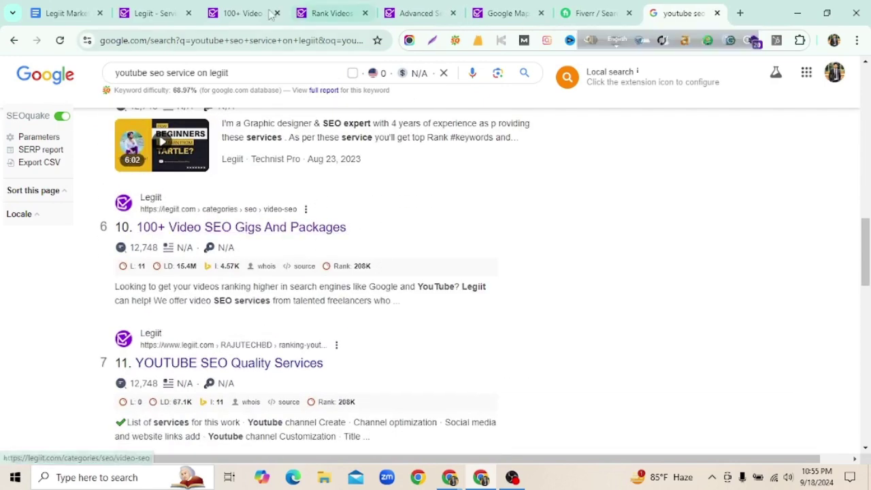
- Enter the meta title "Best YouTube Video SEO and Promotion Service" and meta description "Find the best YouTube Video SEO expert in Legiit."
left_click(146, 8)
left_click(138, 266)
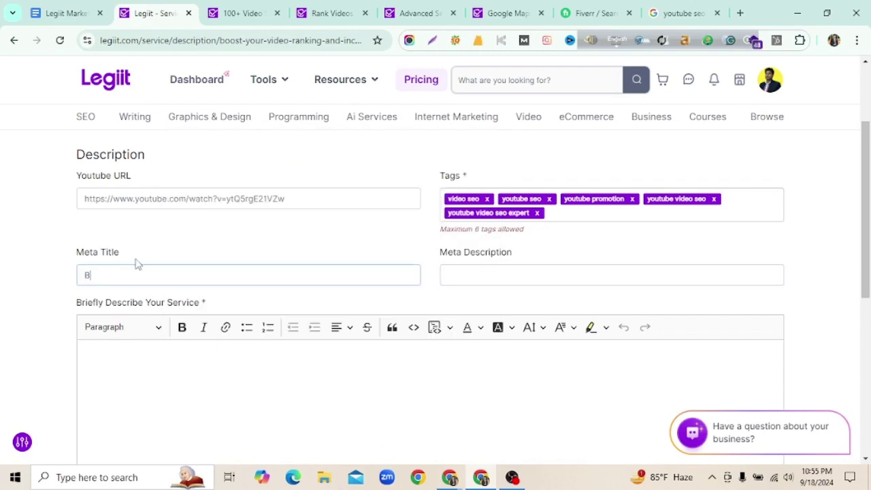
type("Best YouTube Video SEO and Promotion Service")
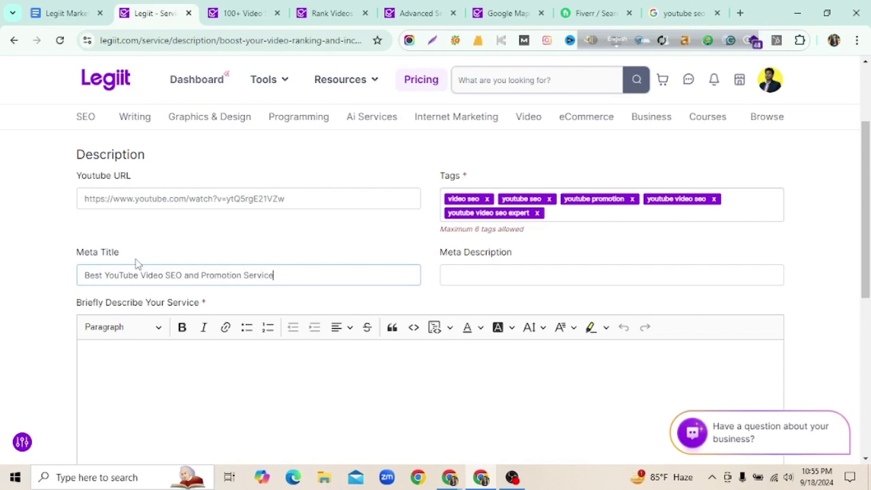
left_click(461, 276)
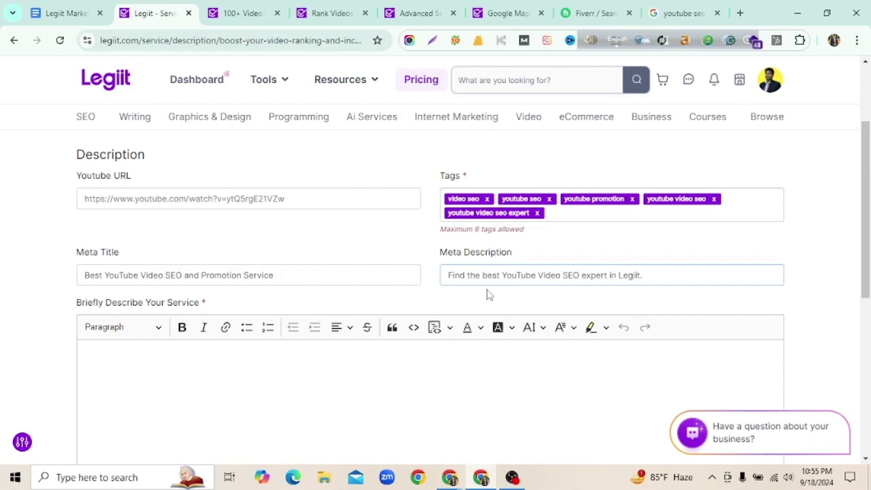
left_click(503, 159)
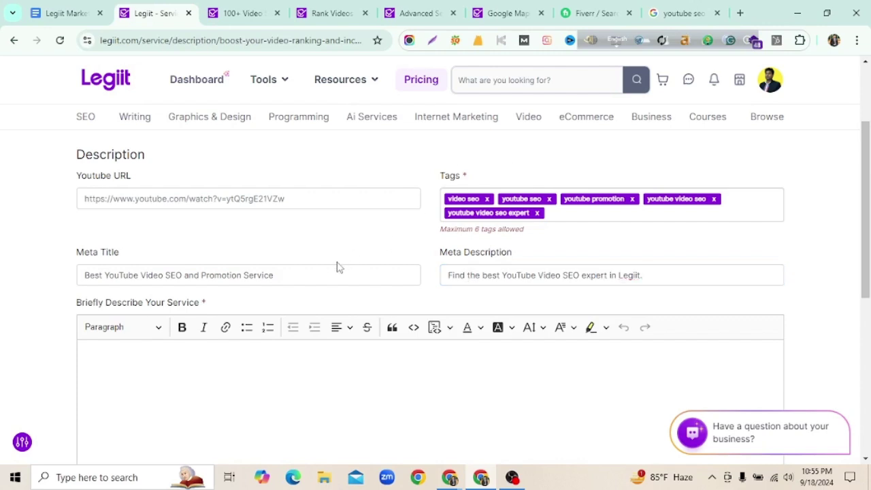
- Examine the competitor's "Rank Videos" listing, from its client reviews through the Silver, Gold and Platinum package descriptions to its closing section
scroll(338, 267, "down", 1)
left_click(293, 315)
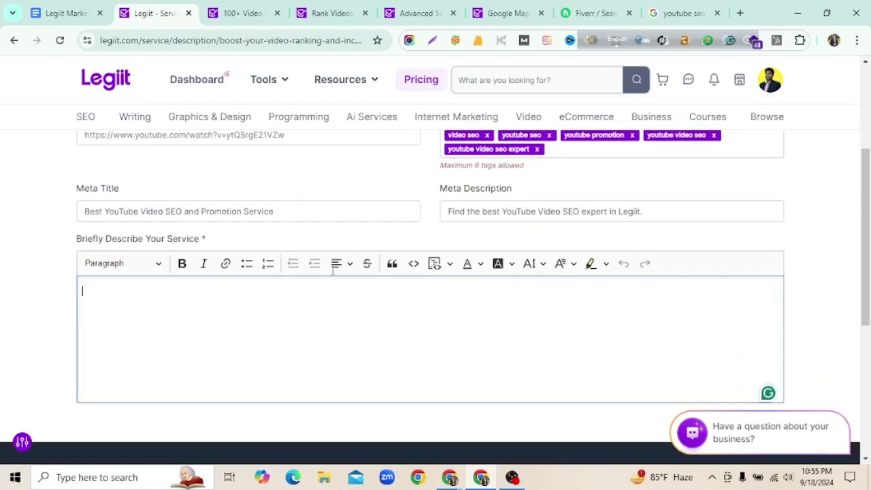
left_click(331, 10)
scroll(441, 368, "down", 10)
scroll(315, 321, "down", 6)
scroll(307, 306, "up", 3)
scroll(293, 313, "down", 3)
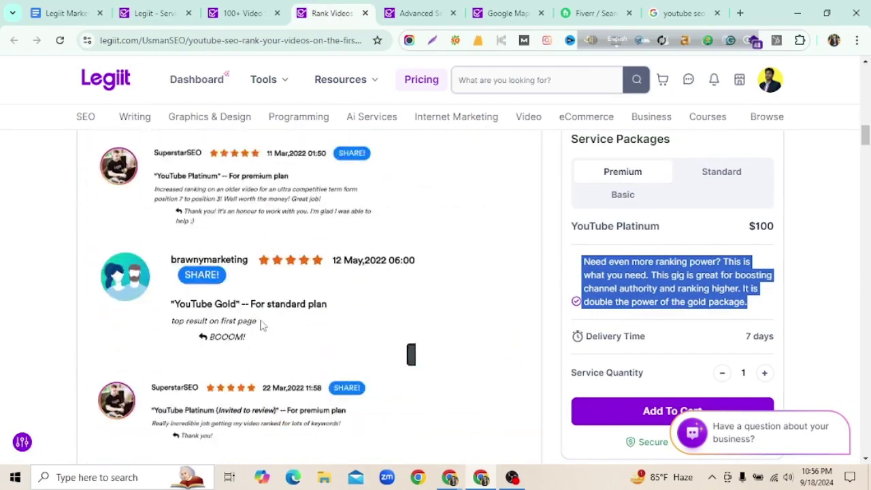
scroll(262, 322, "down", 5)
left_click_drag(88, 303, 301, 298)
left_click(301, 298)
scroll(287, 173, "down", 3)
scroll(287, 173, "down", 10)
scroll(325, 275, "down", 10)
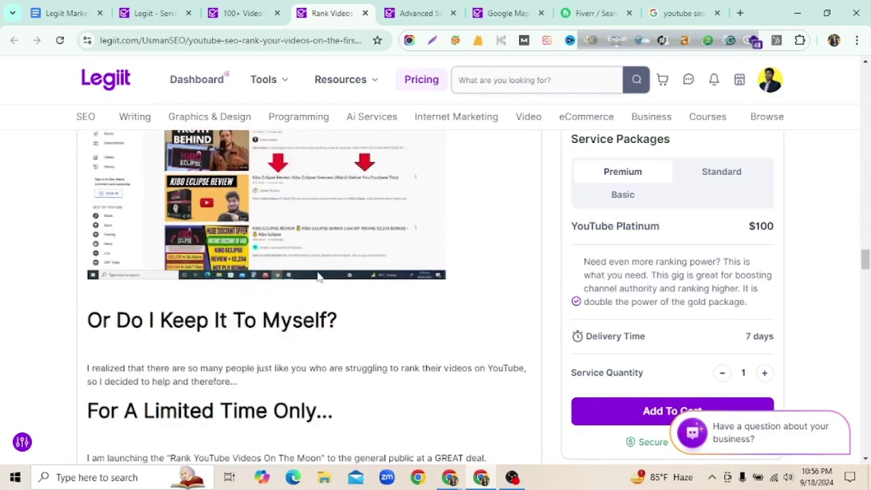
scroll(317, 276, "down", 3)
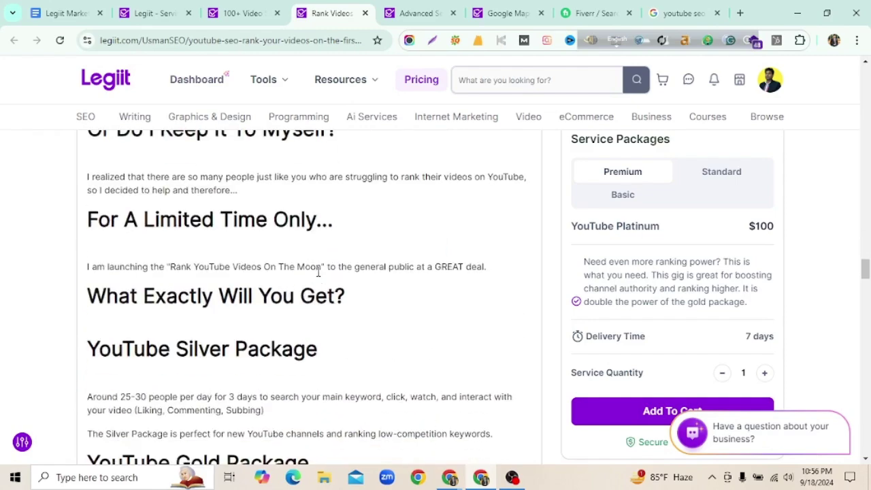
scroll(318, 272, "down", 4)
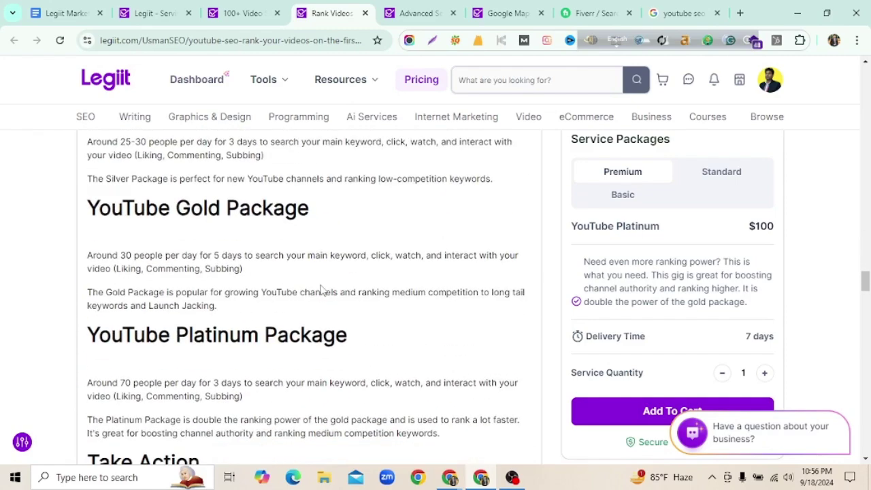
scroll(322, 292, "down", 10)
scroll(273, 279, "down", 9)
scroll(255, 278, "up", 7)
scroll(254, 277, "up", 6)
scroll(252, 286, "down", 4)
scroll(193, 279, "up", 8)
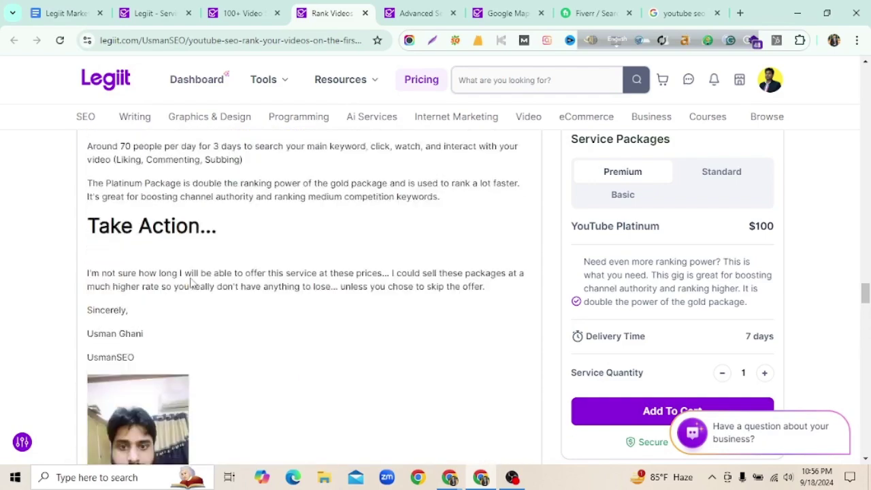
- Copy the competitor's text from "YouTube Silver Package" through "Sincerely," into the service description
left_click_drag(91, 158, 228, 425)
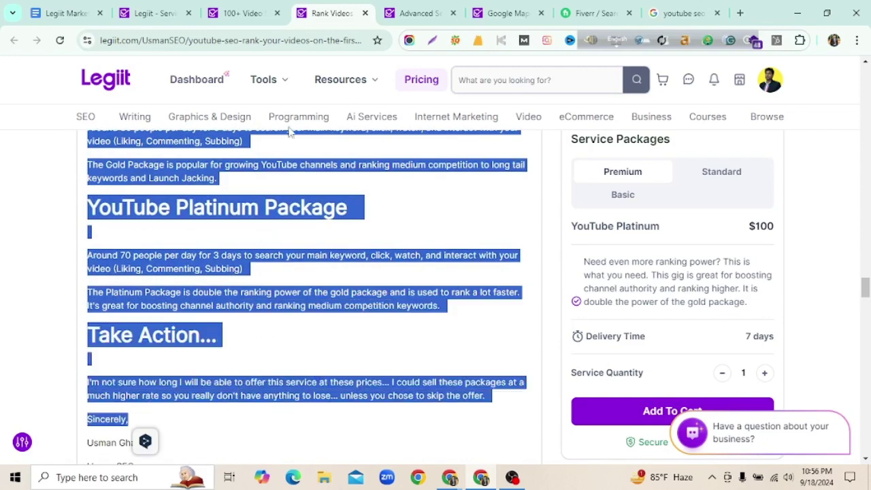
left_click(156, 12)
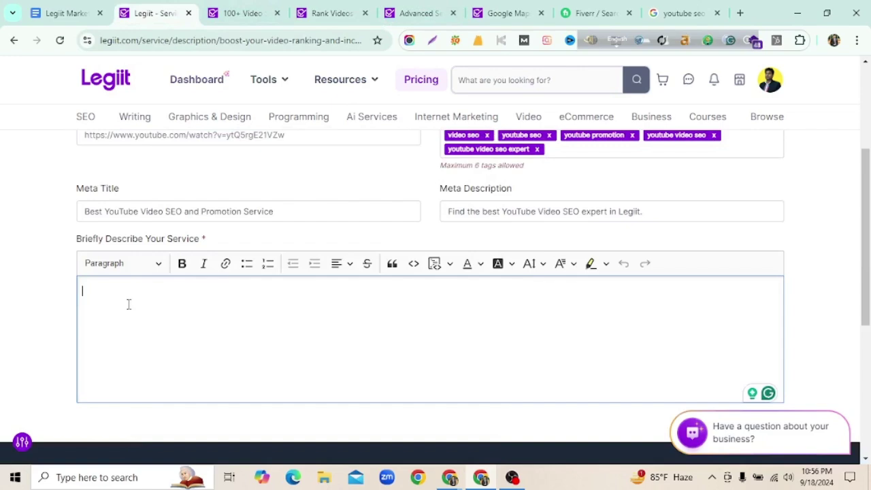
key("ctrl+v")
scroll(229, 293, "up", 10)
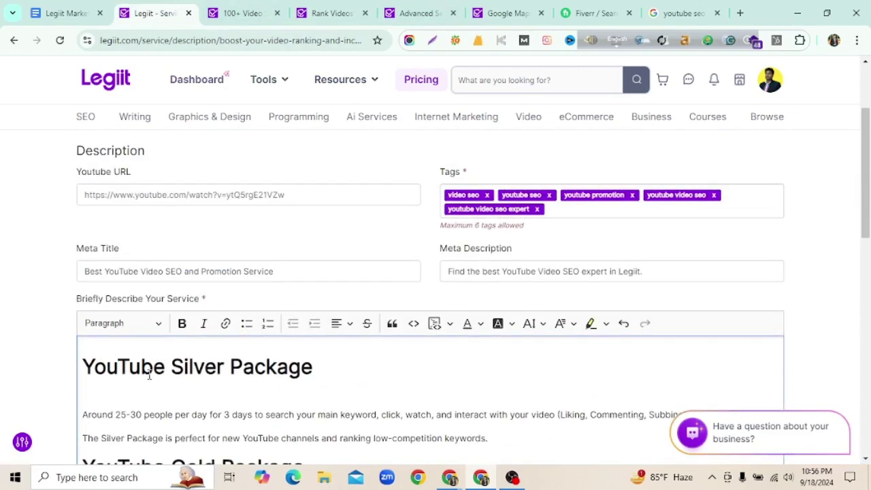
- Set the entire description text to Paragraph style and remove its bold formatting
key("ctrl+a")
left_click(140, 323)
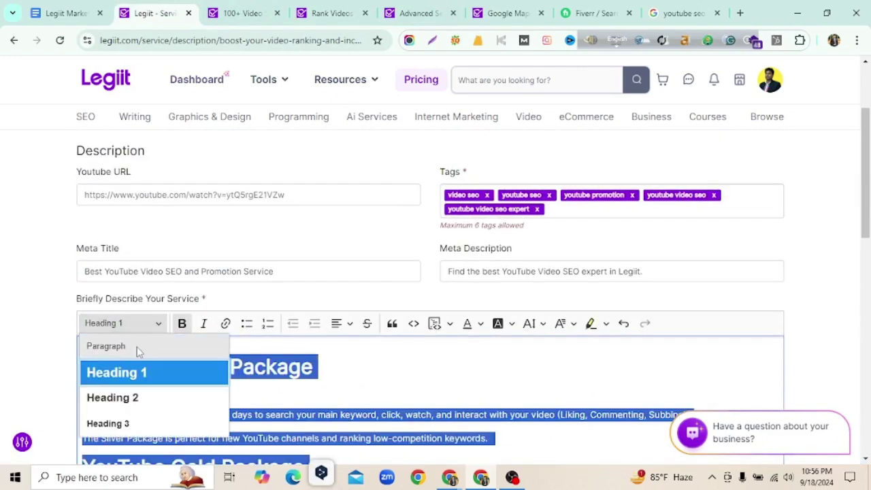
left_click(136, 346)
left_click(214, 369)
scroll(214, 372, "down", 2)
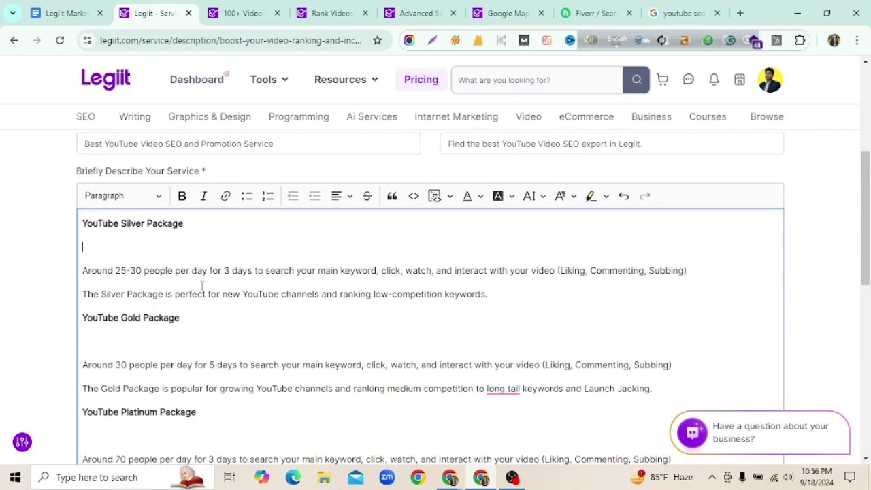
key("ctrl+a")
left_click(181, 196)
left_click(203, 273)
- Format the "YouTube Silver Package" line as a centred Heading 2
scroll(196, 323, "down", 1)
scroll(222, 354, "up", 1)
left_click_drag(202, 227, 81, 224)
left_click(122, 196)
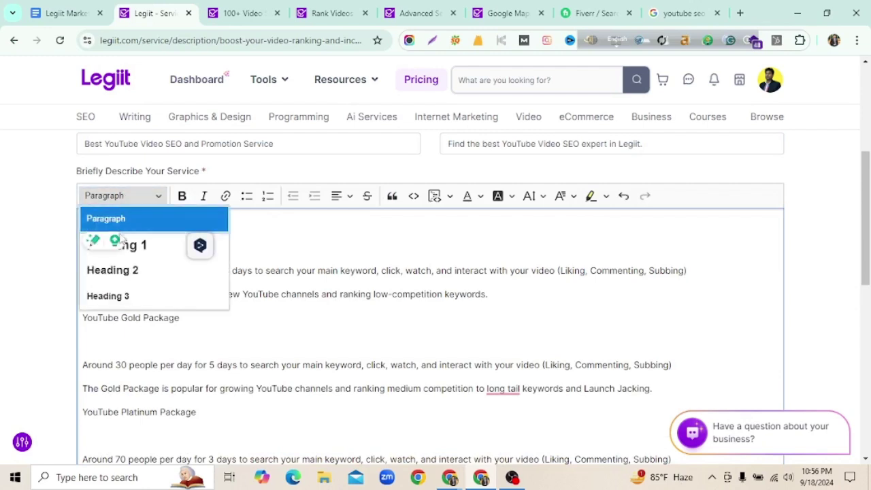
left_click(128, 271)
left_click(335, 197)
left_click(340, 253)
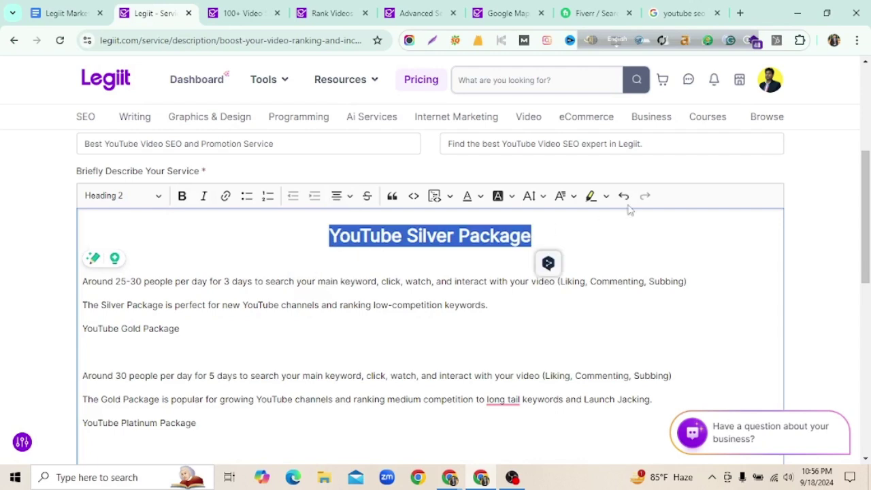
- Highlight the "YouTube Silver Package" heading with the yellow marker
left_click(605, 196)
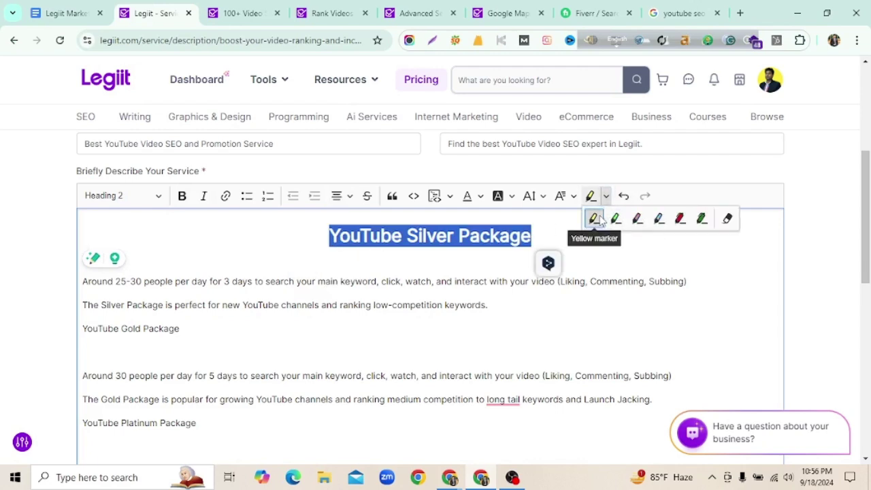
left_click(594, 219)
left_click(548, 241)
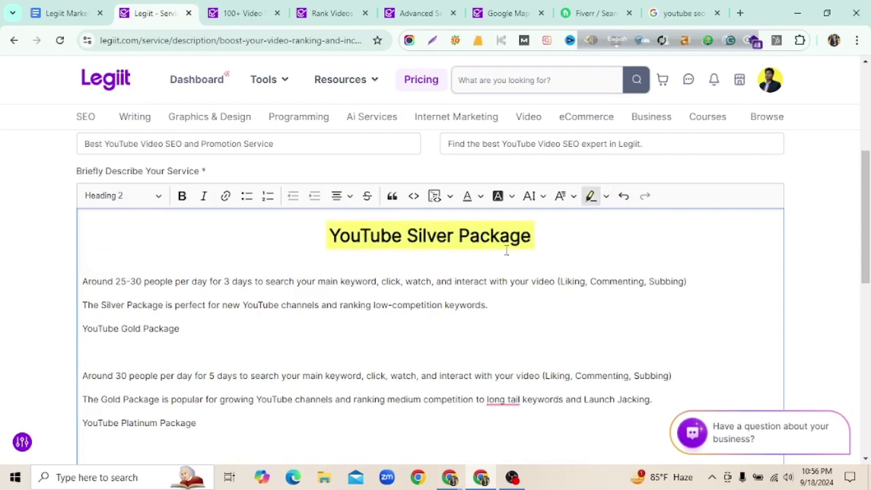
left_click(326, 246)
- Review the opening section of the competitor's listing, starting at the heading "Rank YouTube Videos At The Top Packages"
key("ctrl+Tab")
key("ctrl+Tab")
scroll(373, 230, "up", 10)
scroll(275, 299, "down", 3)
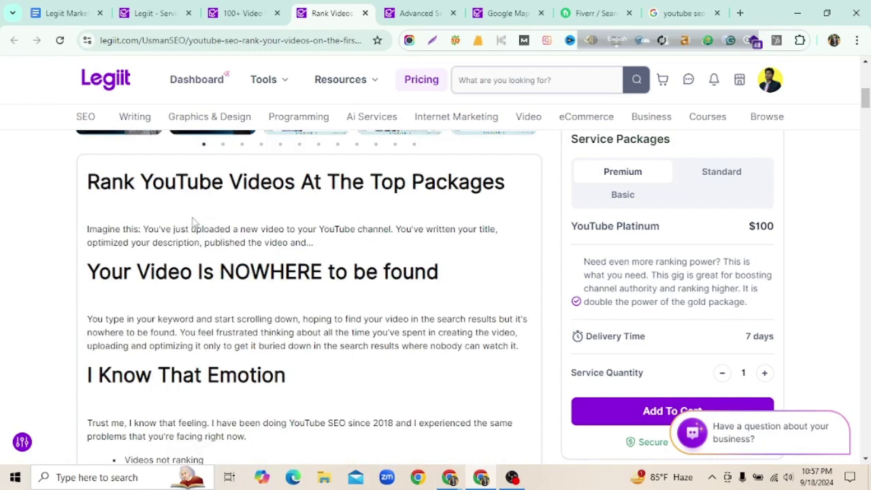
left_click_drag(100, 184, 242, 303)
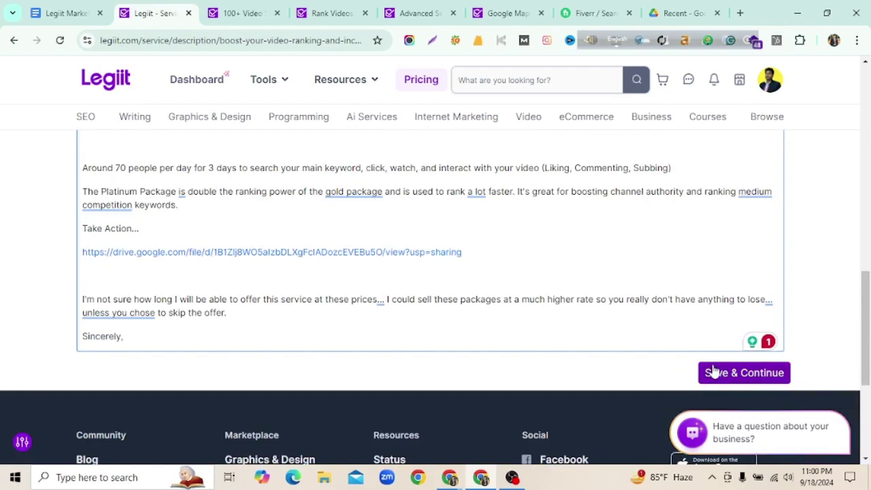
- Save the service description with its Google Drive link and continue to the Requirements form
left_click_drag(497, 254, 90, 253)
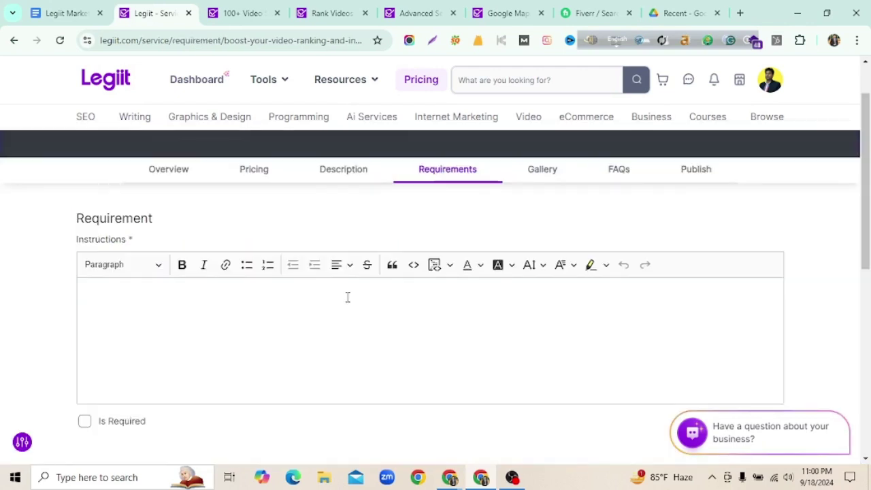
scroll(325, 324, "down", 2)
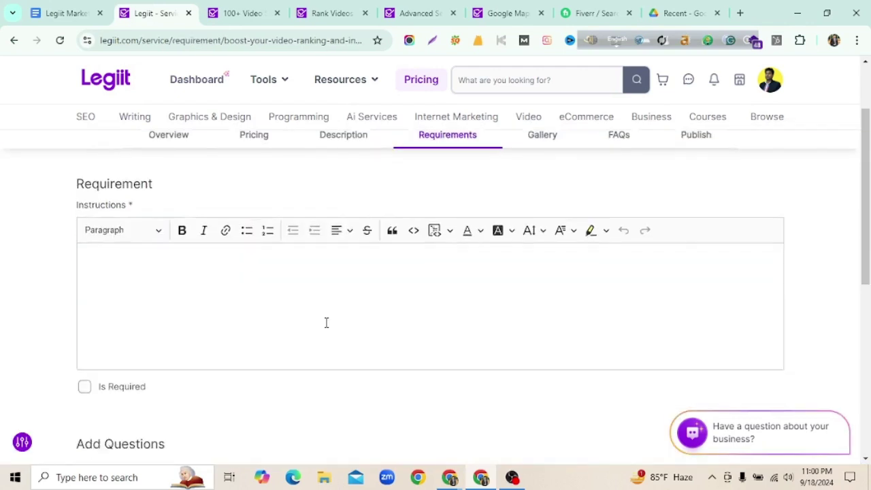
scroll(325, 328, "up", 1)
- Enter "YouTube Channel Access" as the instructions, mark it as required, and save the requirements to continue
left_click(261, 254)
type("YouTube Channel Acces")
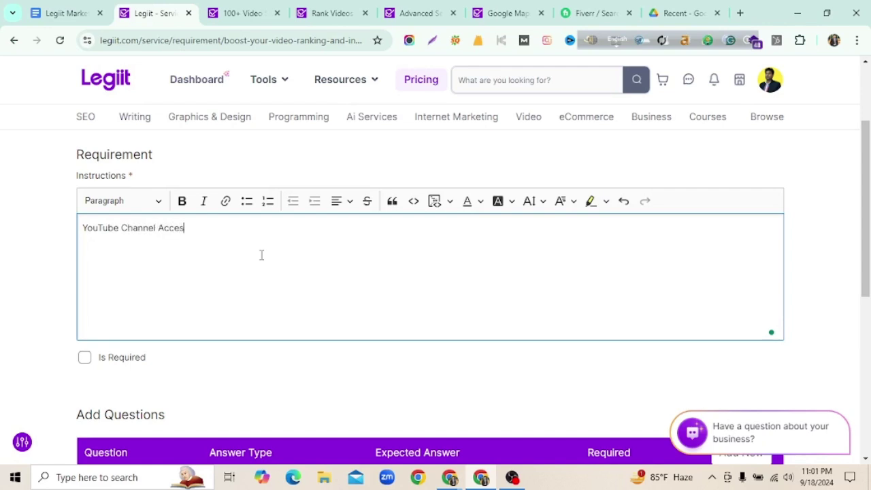
left_click(85, 357)
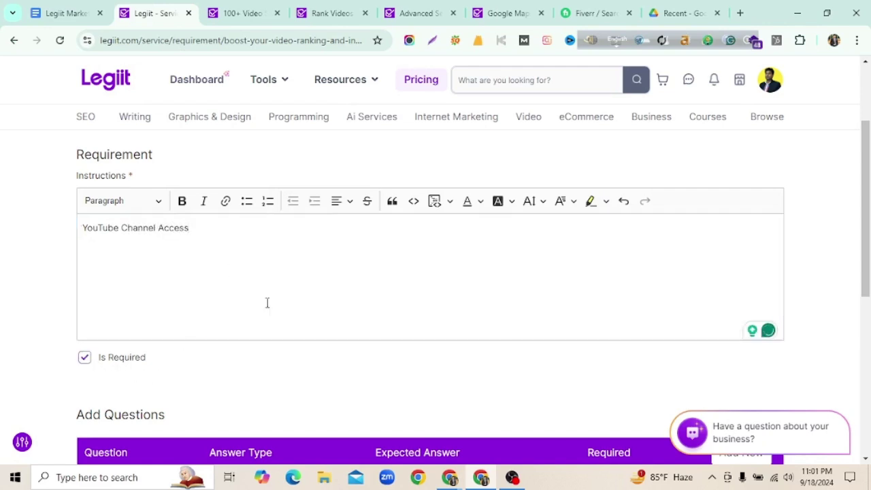
scroll(513, 311, "down", 1)
scroll(513, 311, "down", 2)
left_click(718, 301)
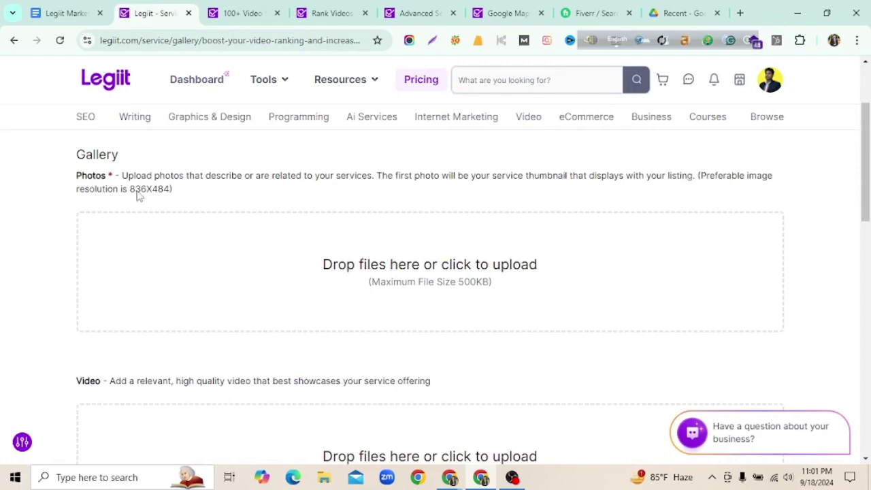
- Examine the Gallery form's preferred photo resolution and its photo, video and PDF upload sections
left_click_drag(132, 195, 167, 199)
scroll(297, 279, "down", 1)
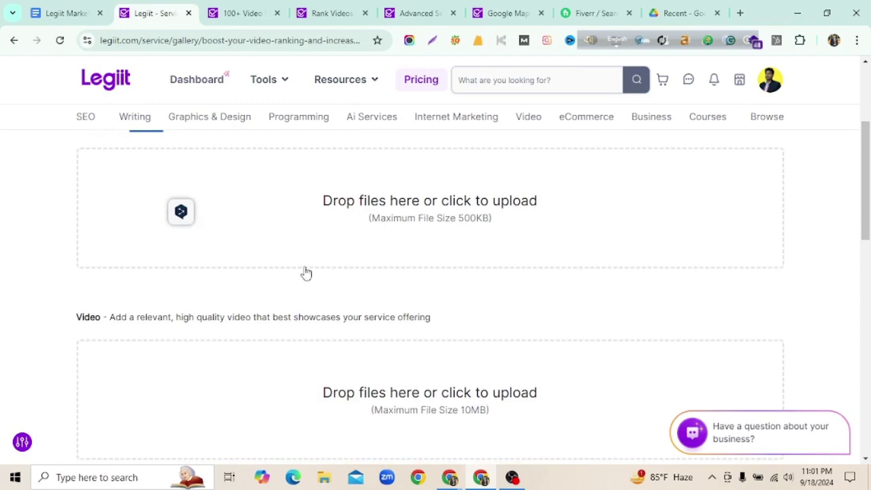
scroll(313, 275, "down", 2)
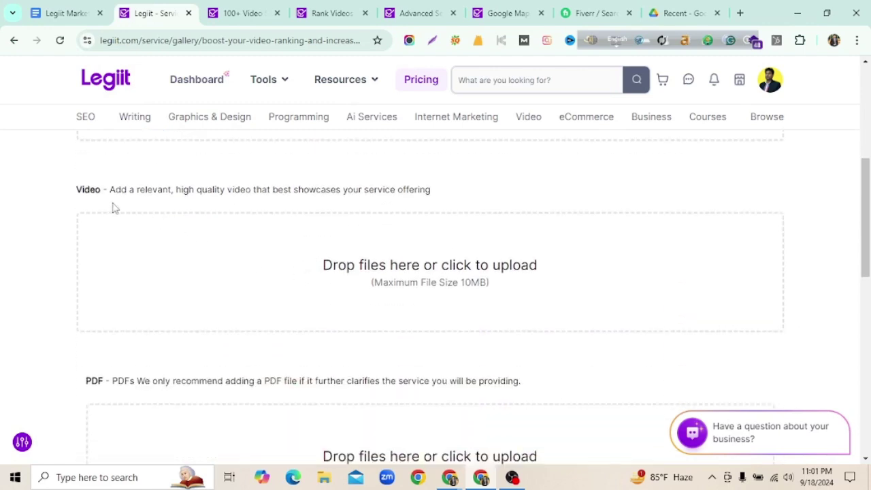
scroll(107, 200, "up", 3)
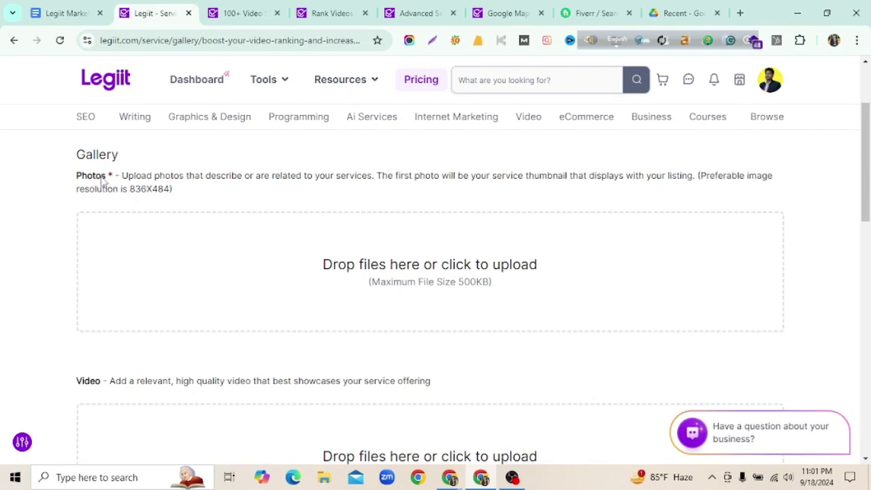
scroll(127, 220, "down", 2)
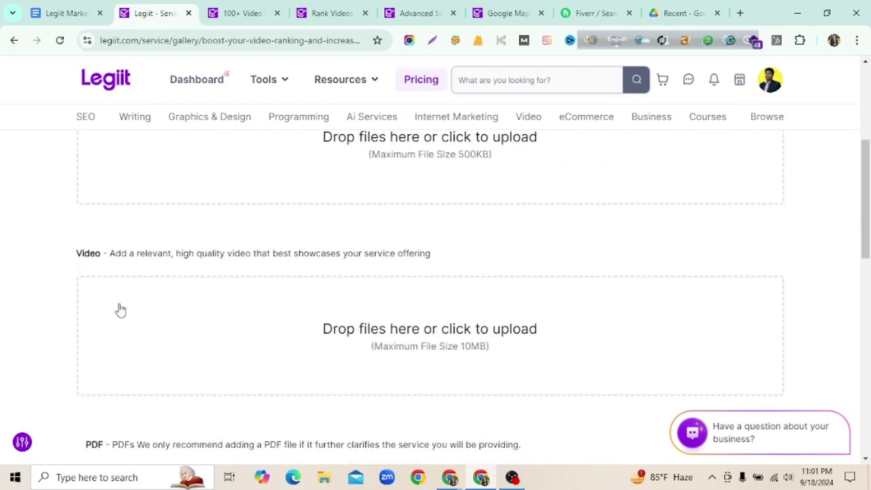
scroll(334, 343, "down", 1)
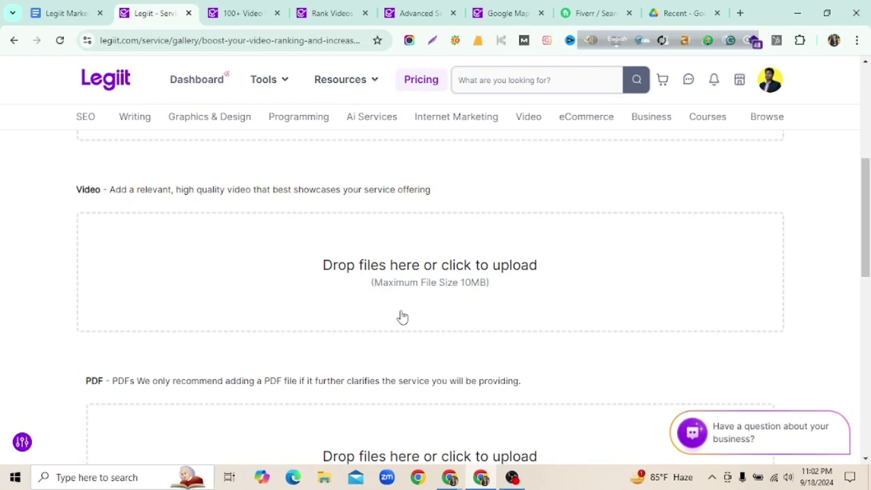
- Switch to Canva in a new browser tab, create a blank video design and add a heading reading "Keyword Research"
left_click(738, 13)
left_click(747, 313)
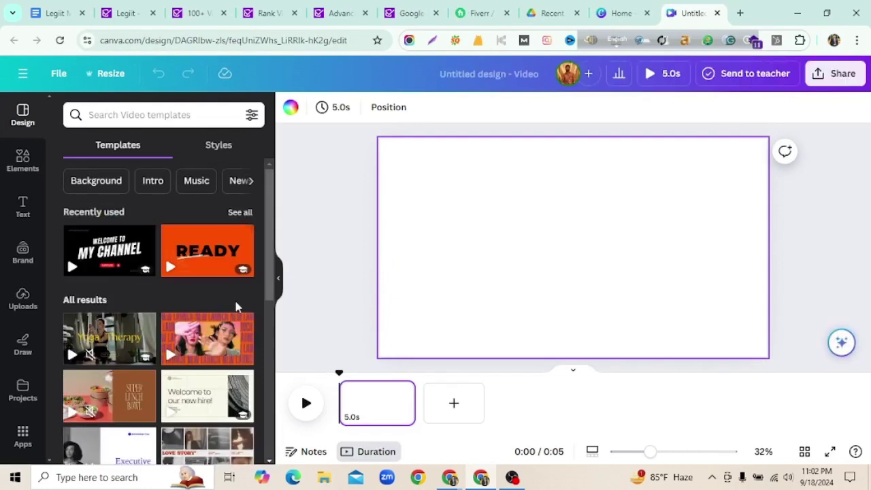
left_click(25, 208)
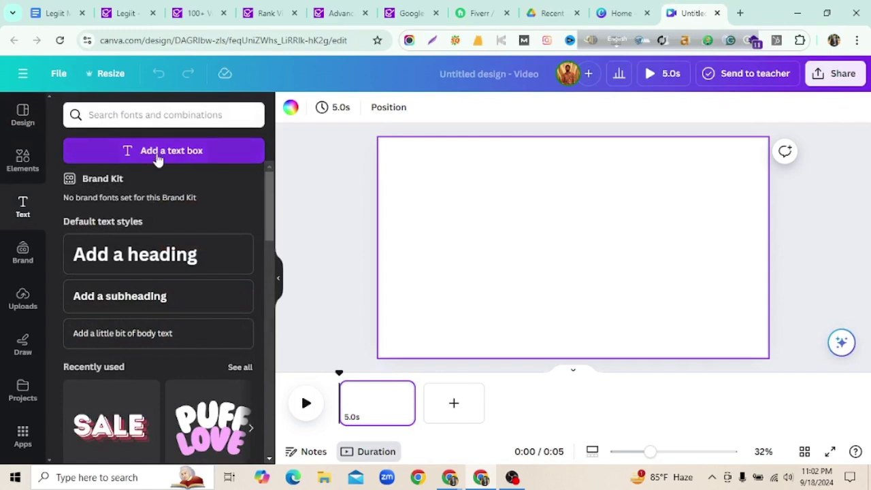
left_click(136, 258)
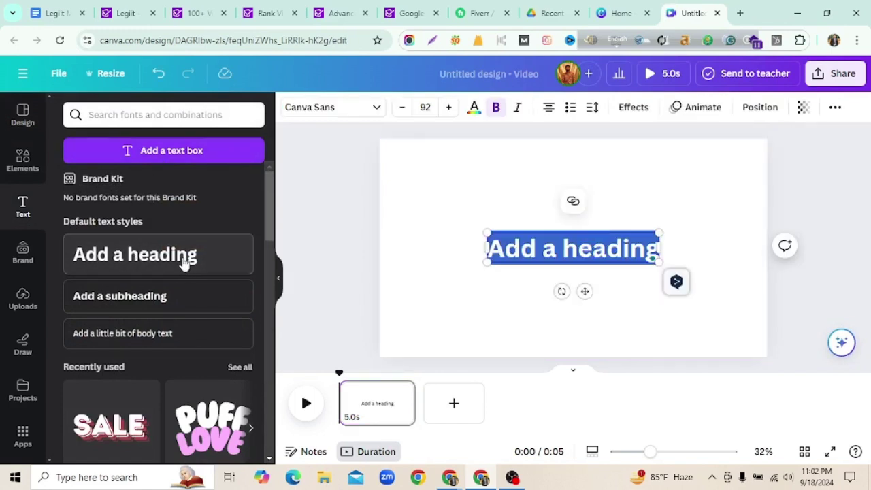
type("Keywor")
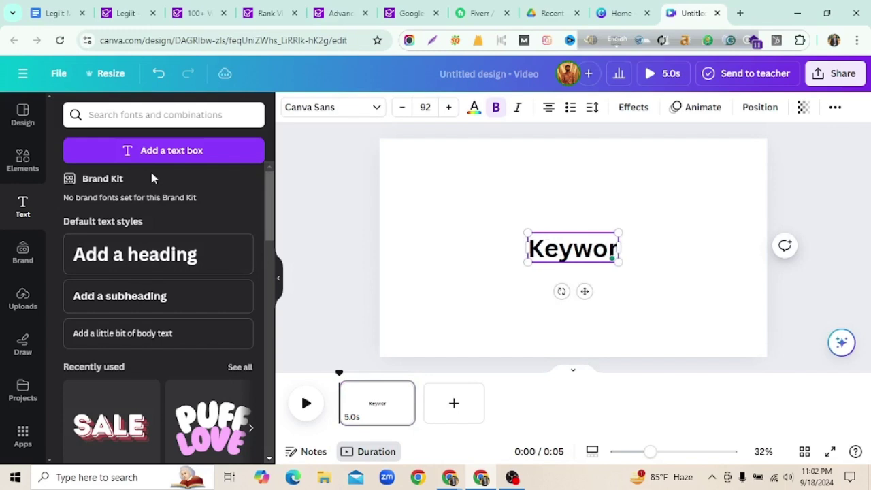
type("d Resear")
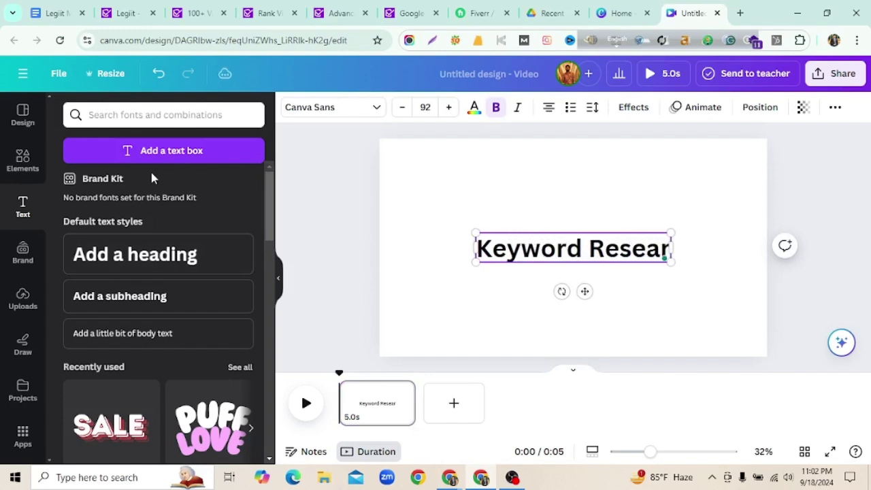
type("ch")
key("Return")
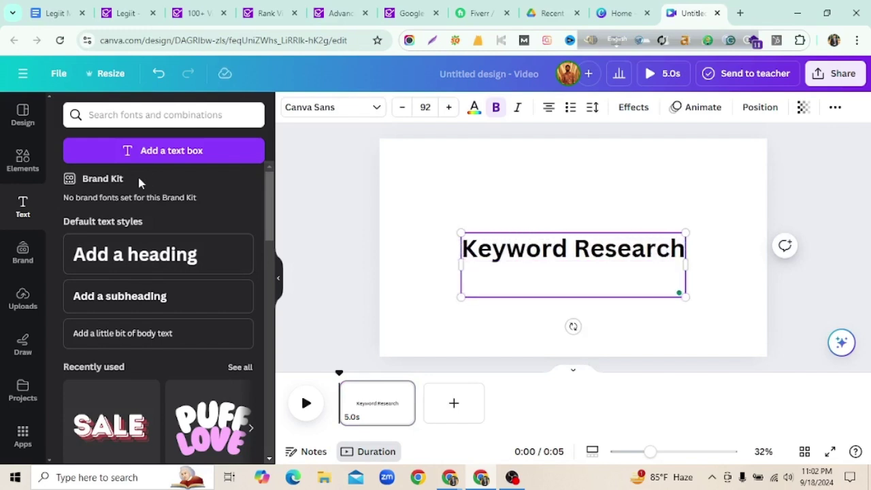
- Turn the "Keyword Research" heading into a bulleted list and add the items "SEO Title", "Video Description" and "Tag"
key("ctrl+a")
left_click(570, 106)
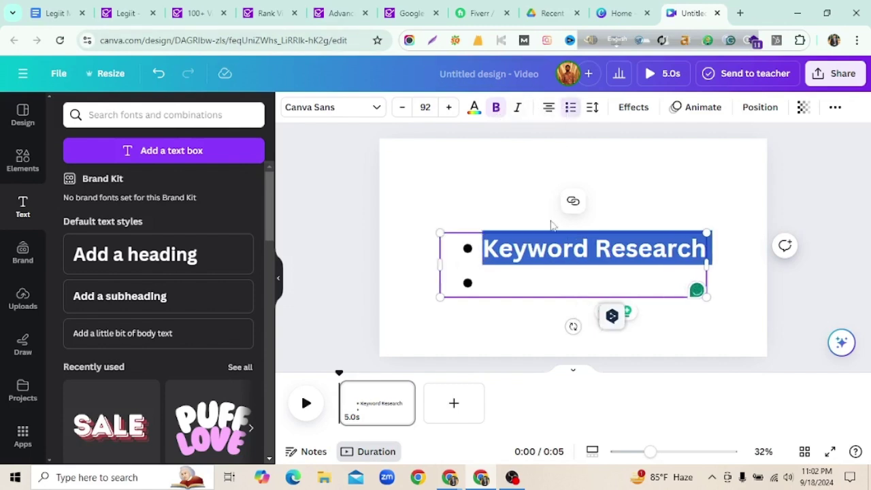
left_click(507, 285)
type("SEO ")
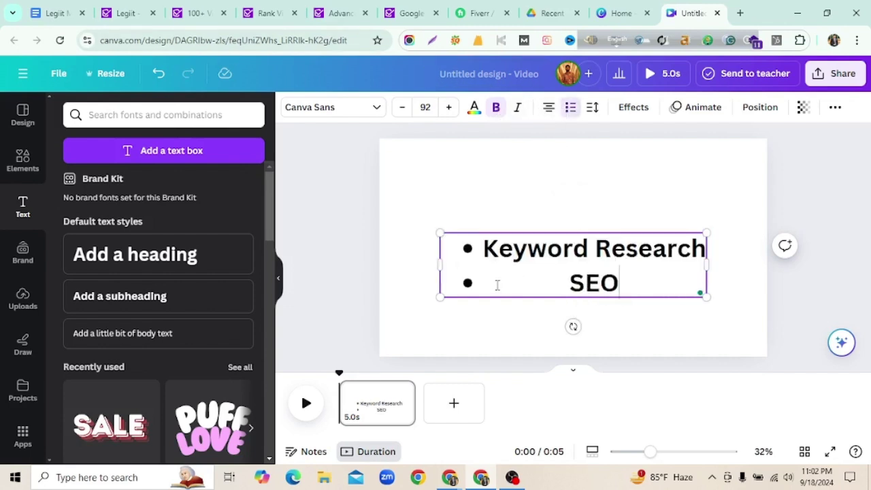
type("Titl")
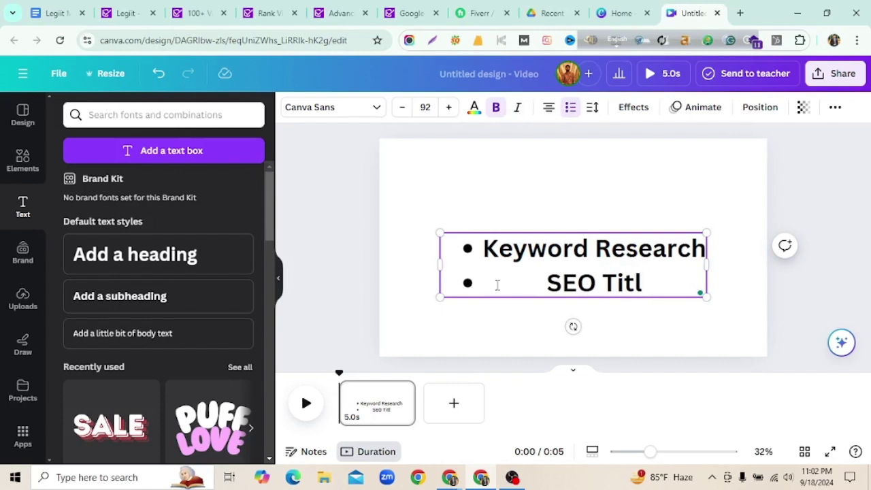
type("e")
key("Return")
type("Vide")
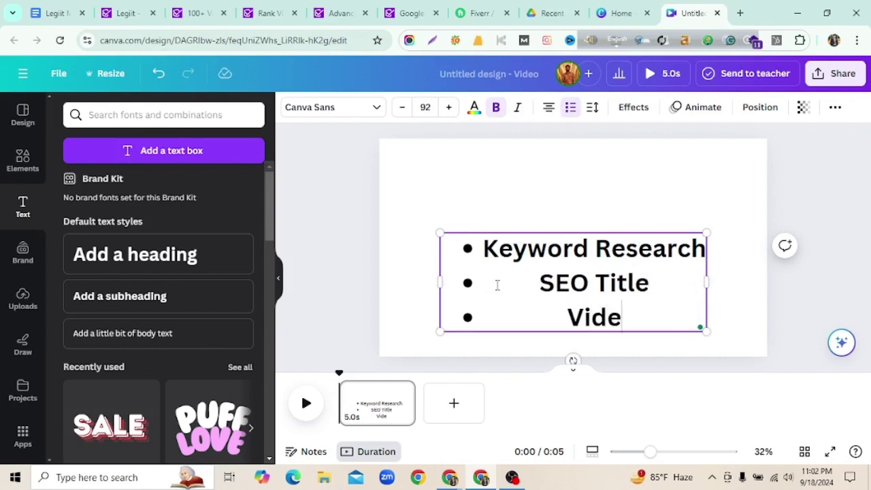
type("o Description")
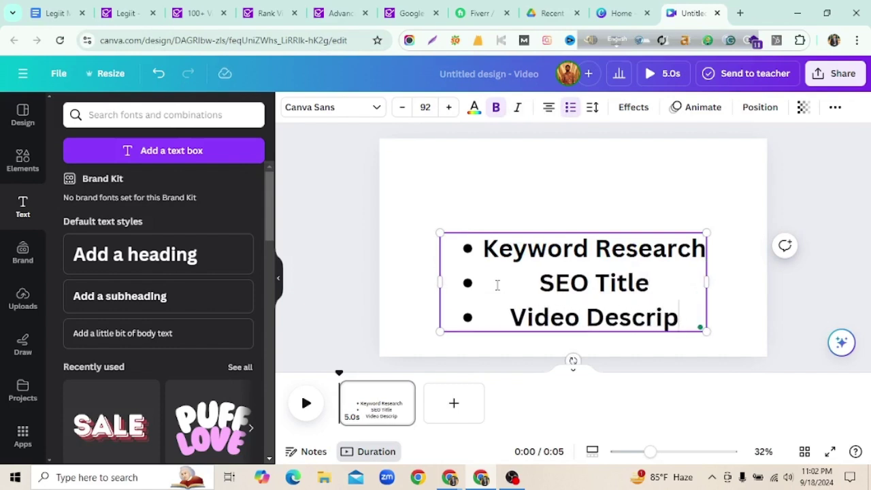
key("Return")
type("Tag")
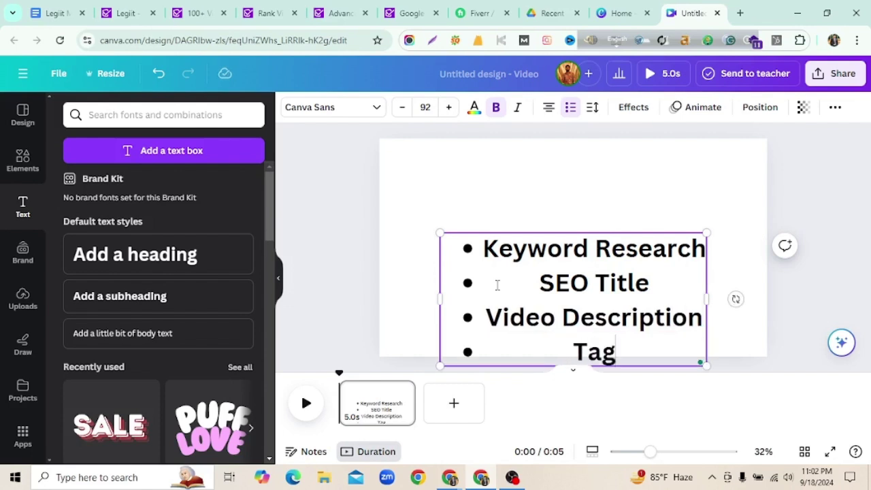
key("Escape")
- Left-align the bulleted list and move it up so it sits centred on the page
left_click_drag(588, 284, 585, 212)
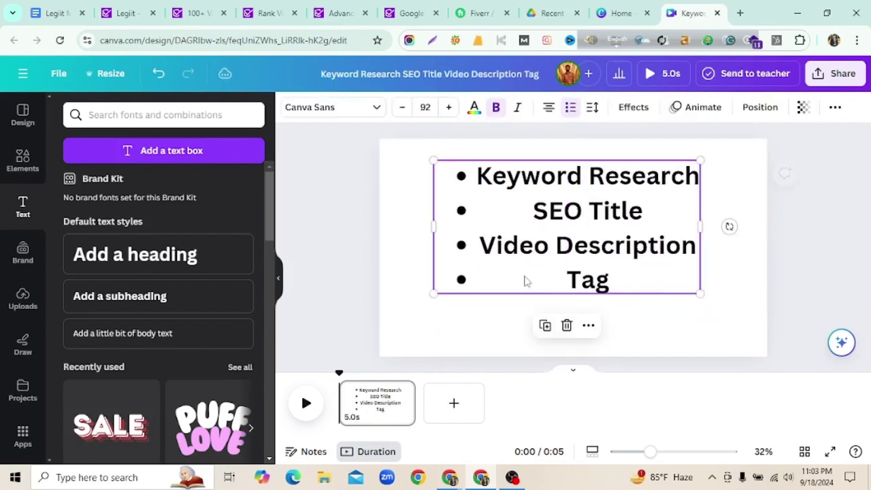
double_click(582, 229)
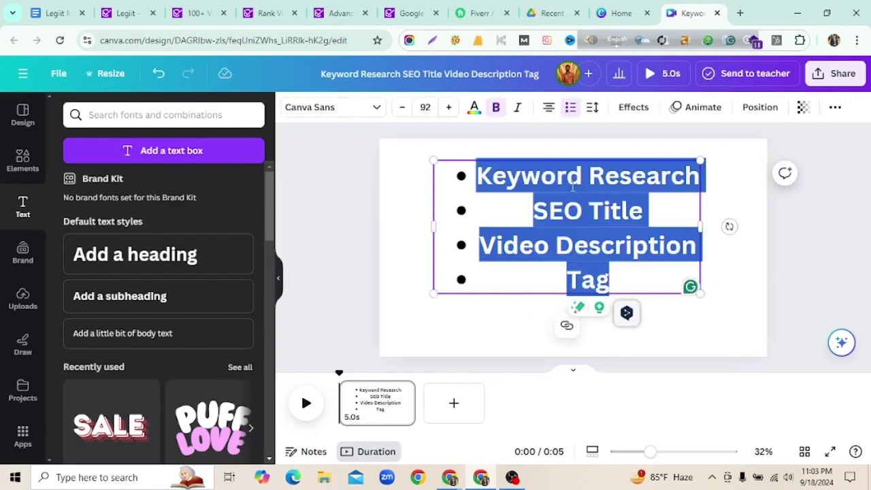
left_click(548, 106)
left_click(512, 225)
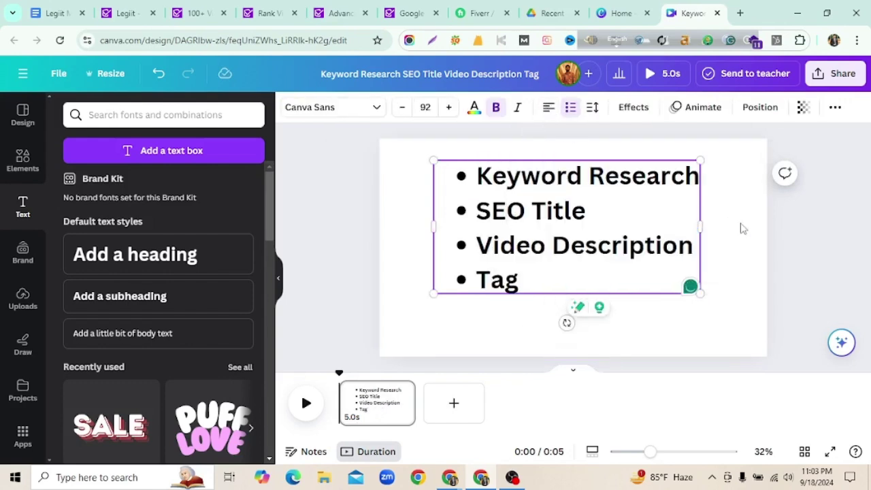
left_click_drag(589, 215, 597, 225)
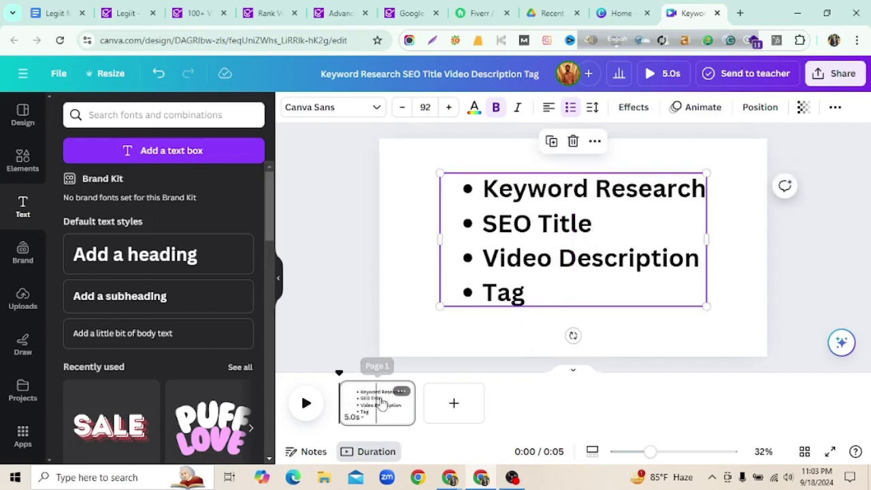
- Shorten the page's duration to 2.2 seconds and apply the Wipe text animation to the bulleted list, previewing the playback
left_click_drag(412, 403, 373, 403)
left_click(306, 403)
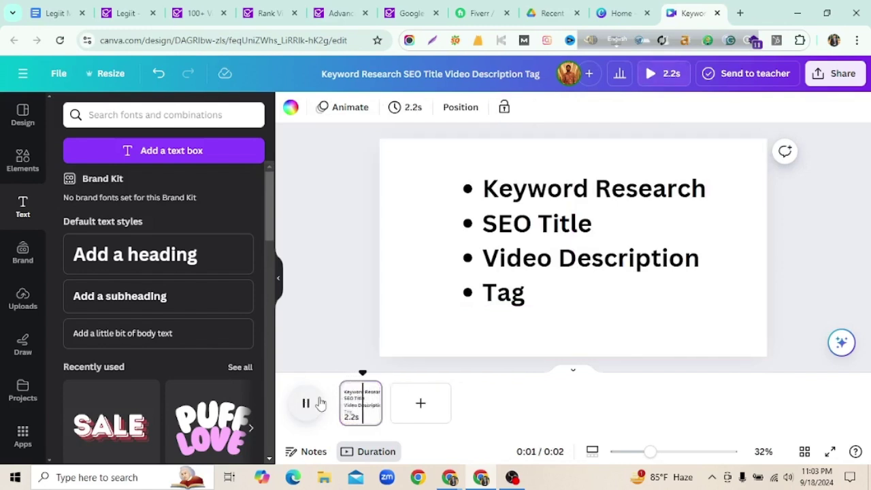
left_click(534, 251)
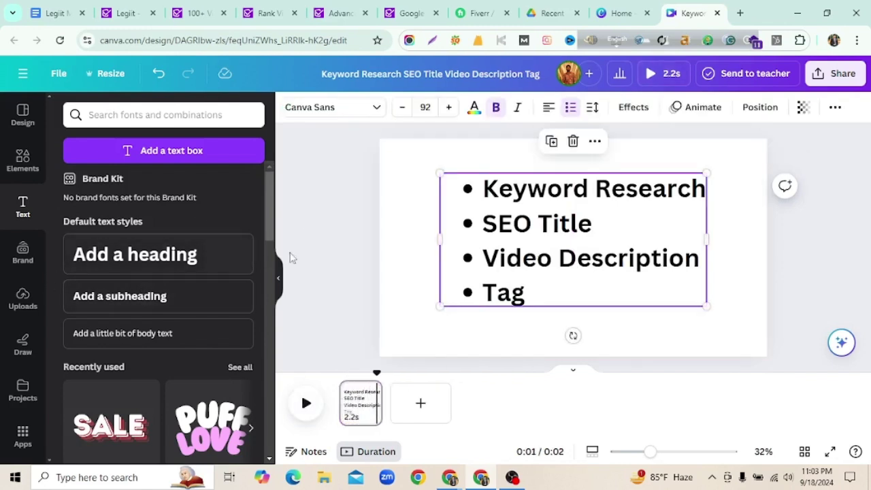
left_click(675, 113)
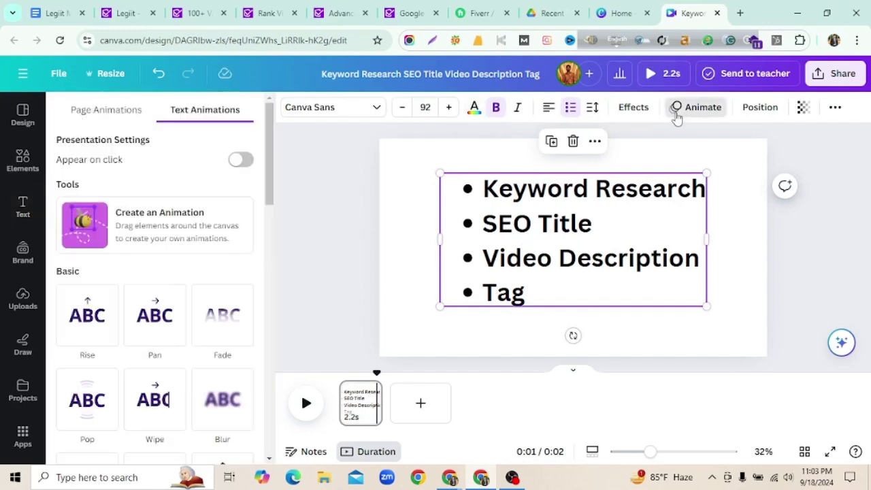
scroll(181, 298, "down", 3)
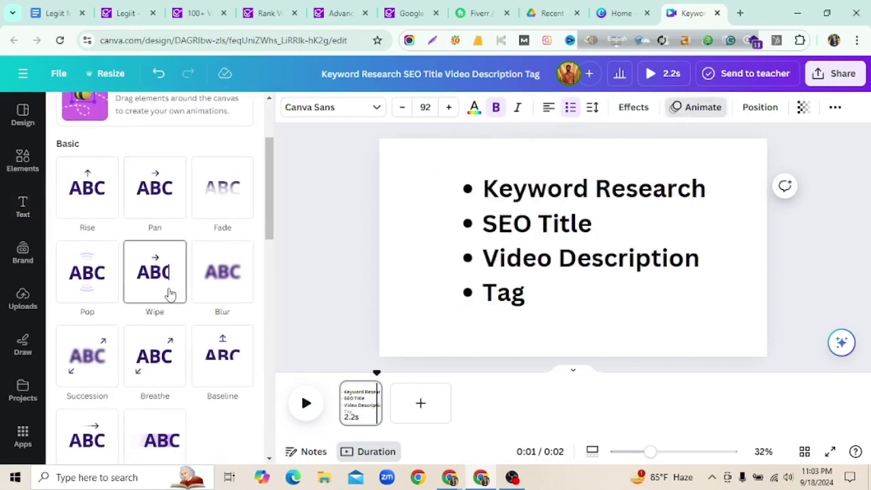
left_click(169, 293)
left_click(308, 404)
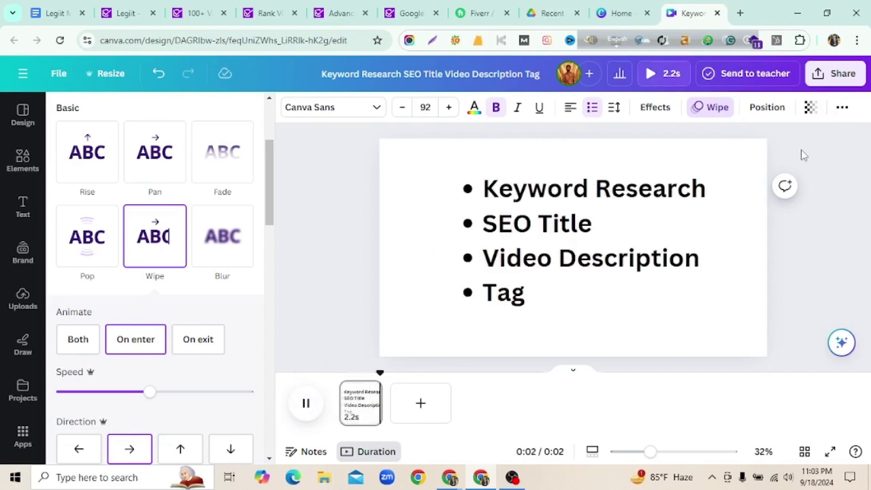
- Download the design as an MP4 video at 720p quality
left_click(836, 74)
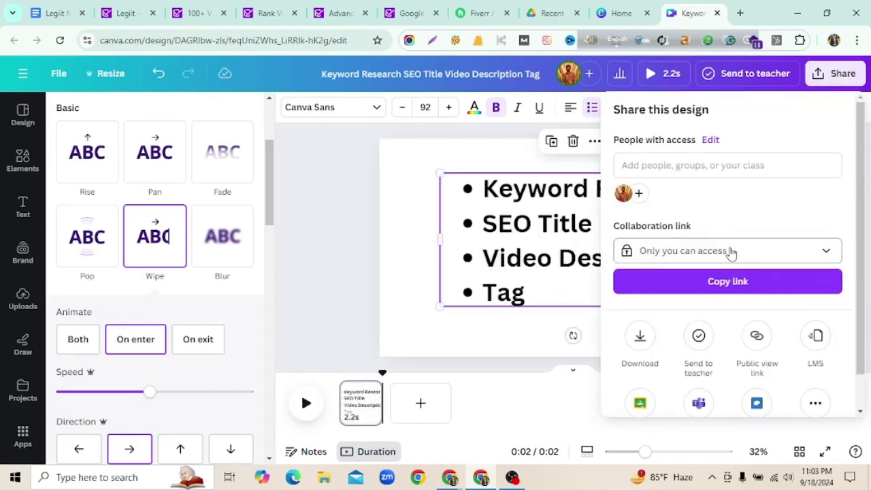
scroll(728, 281, "down", 1)
left_click(640, 296)
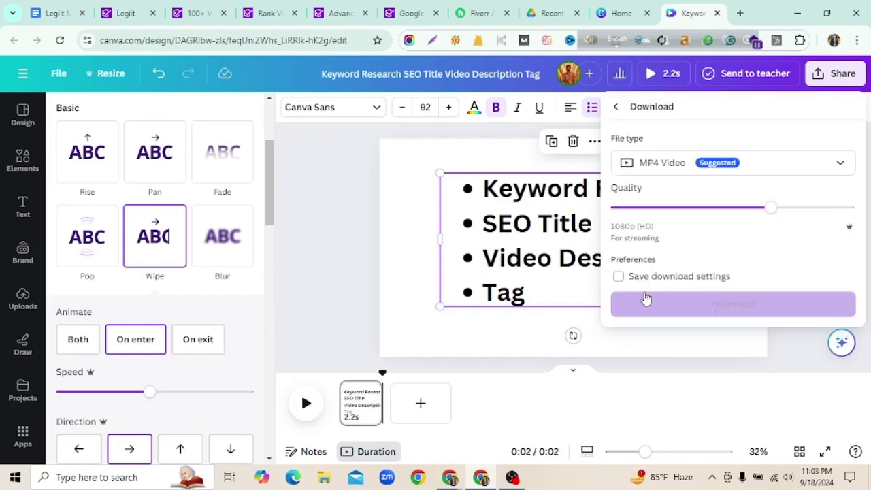
left_click_drag(770, 208, 702, 217)
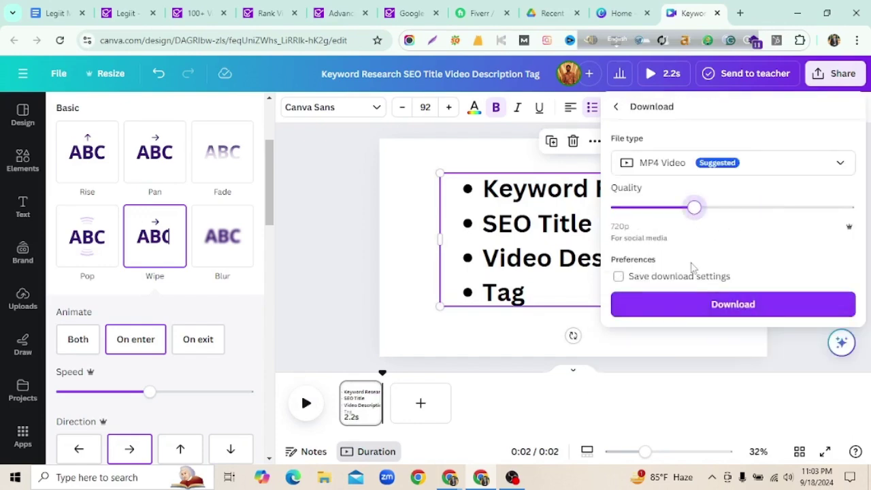
left_click(668, 310)
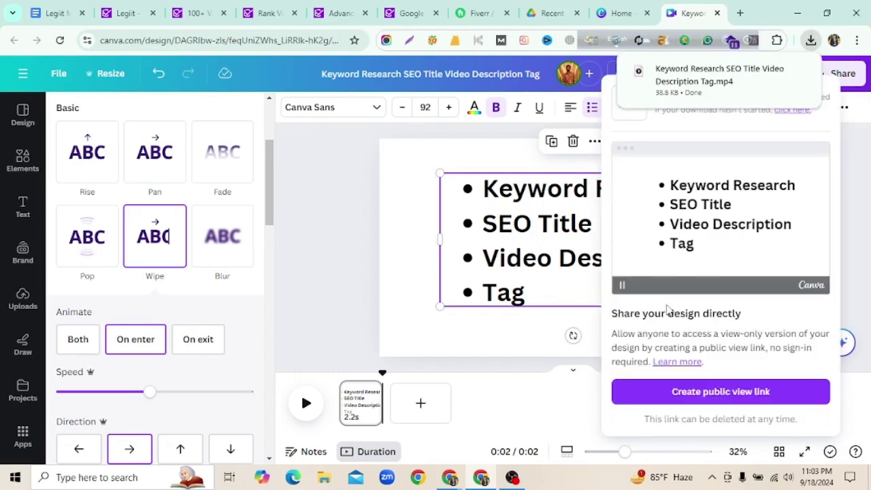
left_click(335, 225)
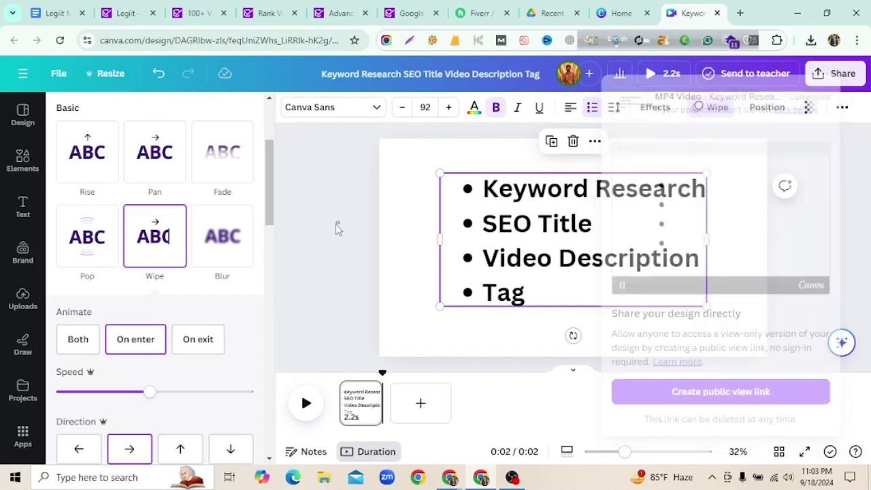
left_click(338, 223)
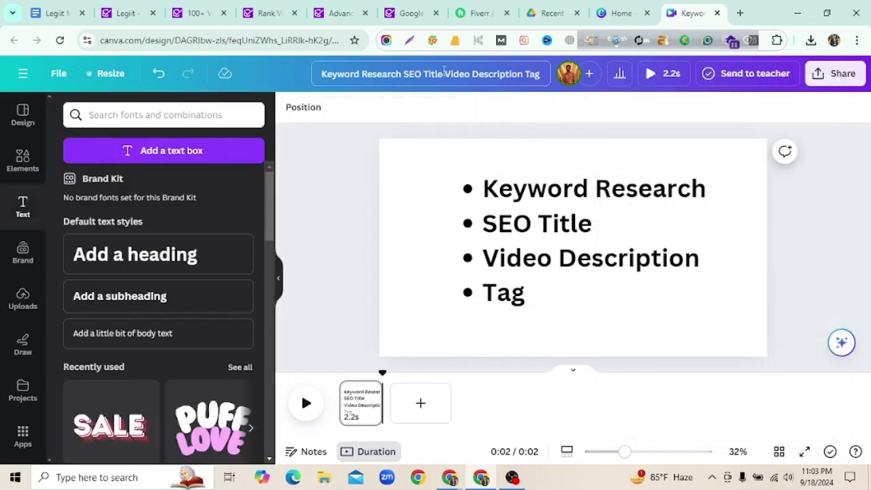
- Switch back to Legiit and examine the Gallery form's video, PDF and Facebook image upload sections and the preferred photo resolution
left_click(129, 14)
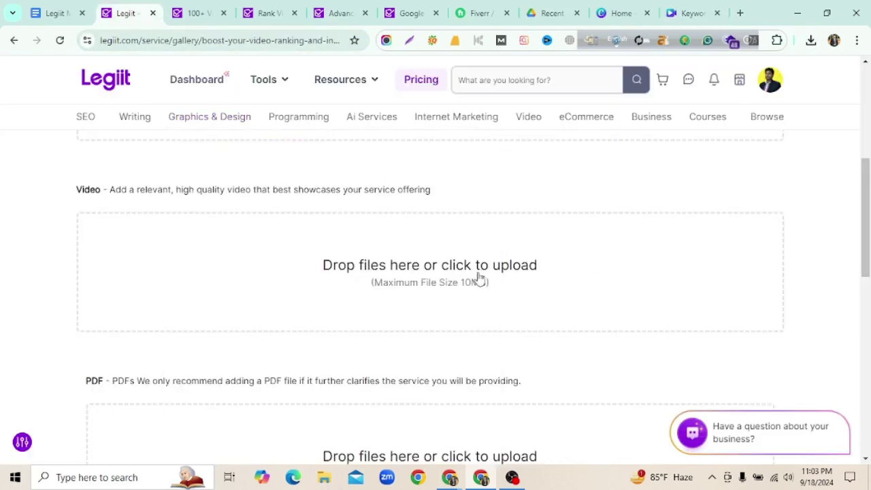
scroll(479, 279, "down", 3)
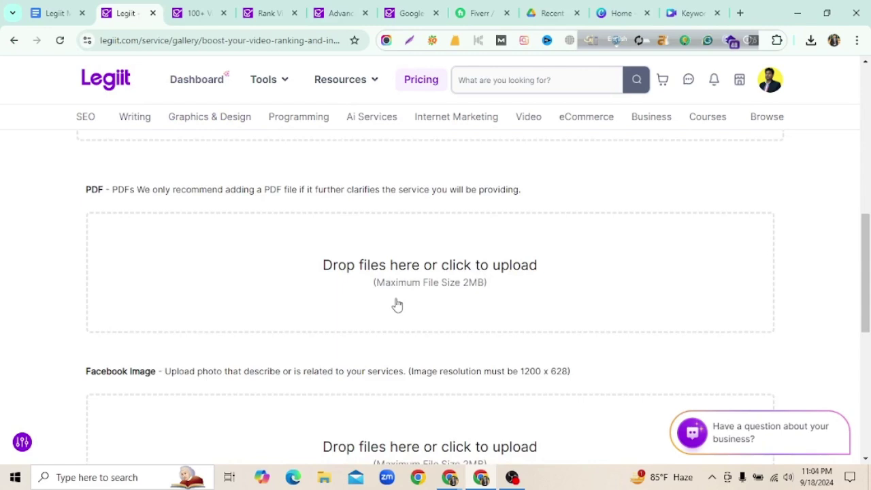
scroll(406, 247, "down", 1)
scroll(406, 255, "up", 1)
scroll(398, 270, "down", 3)
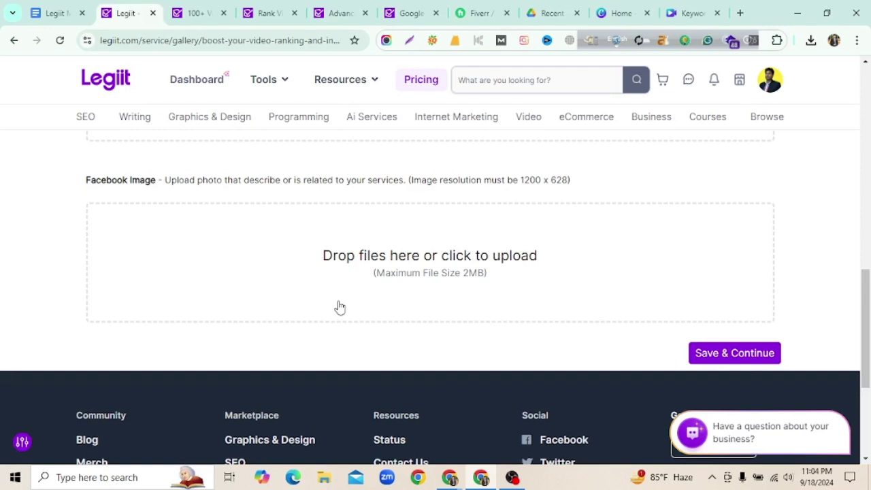
scroll(339, 308, "up", 6)
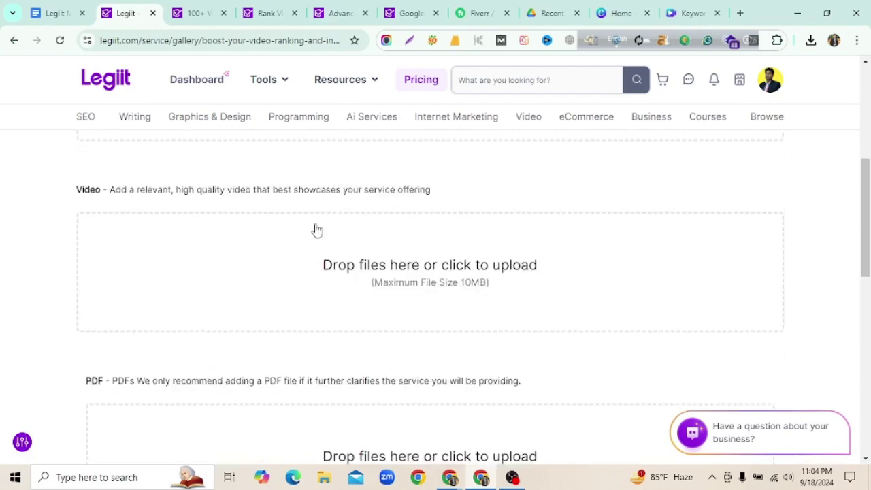
scroll(329, 308, "up", 5)
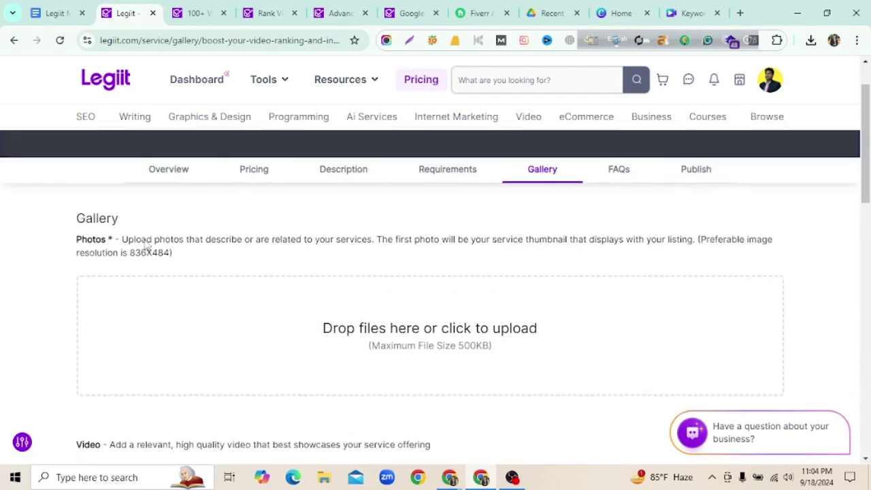
left_click_drag(131, 257, 169, 257)
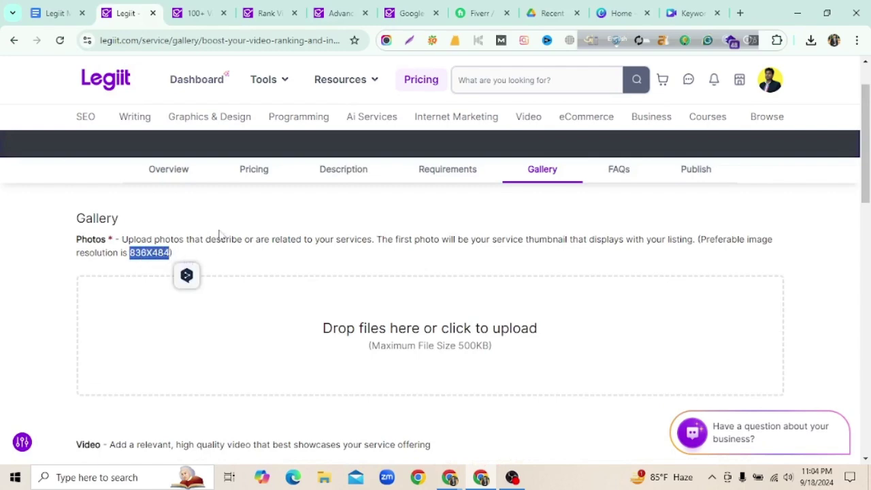
- Switch to the Canva home page, search for "youtube th" and open the suggested YouTube Thumbnail templates
left_click(195, 13)
left_click(619, 13)
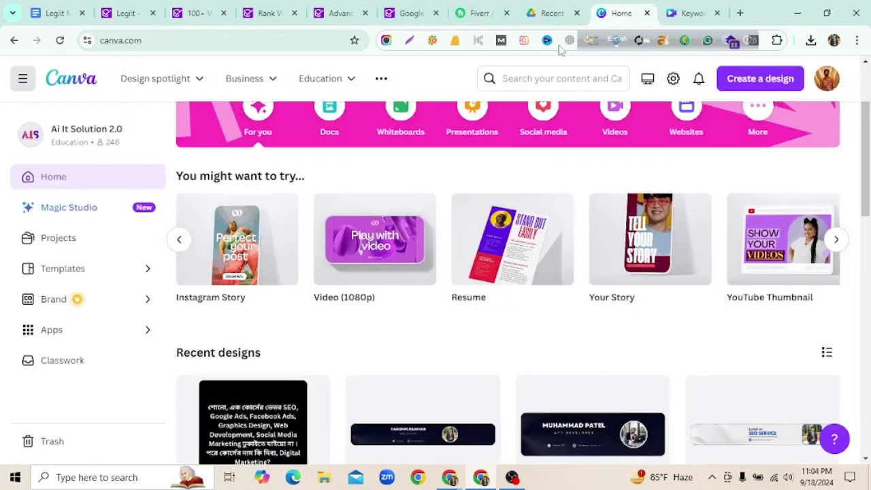
left_click(179, 239)
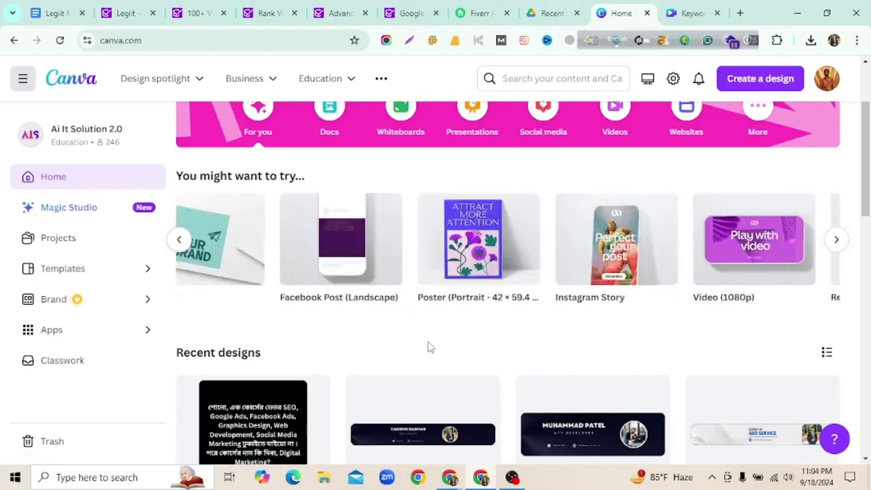
left_click(177, 241)
scroll(424, 320, "up", 2)
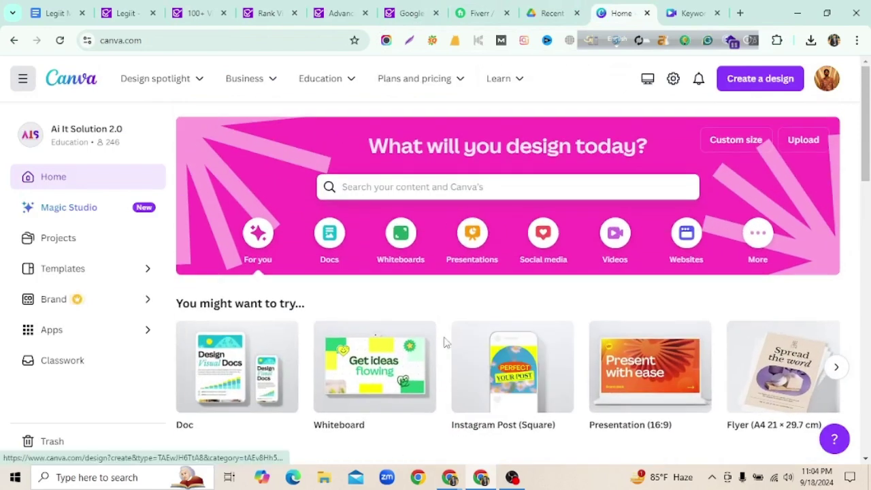
left_click(445, 186)
type("y")
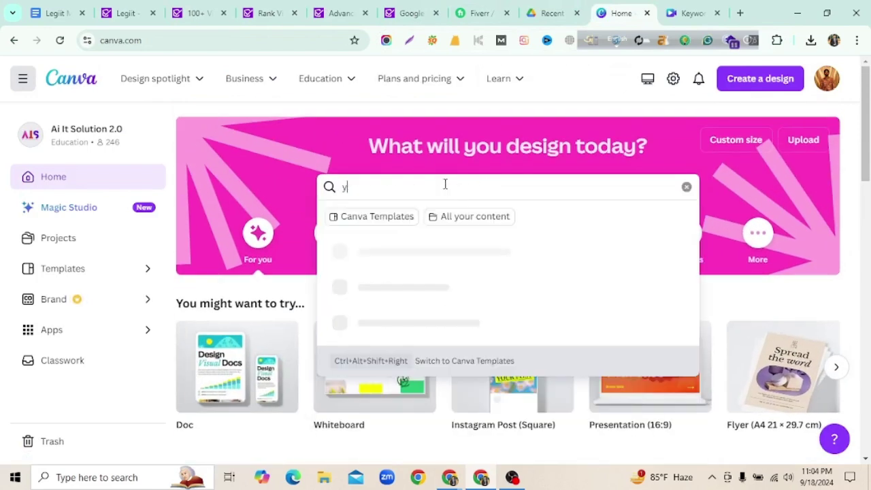
type("out")
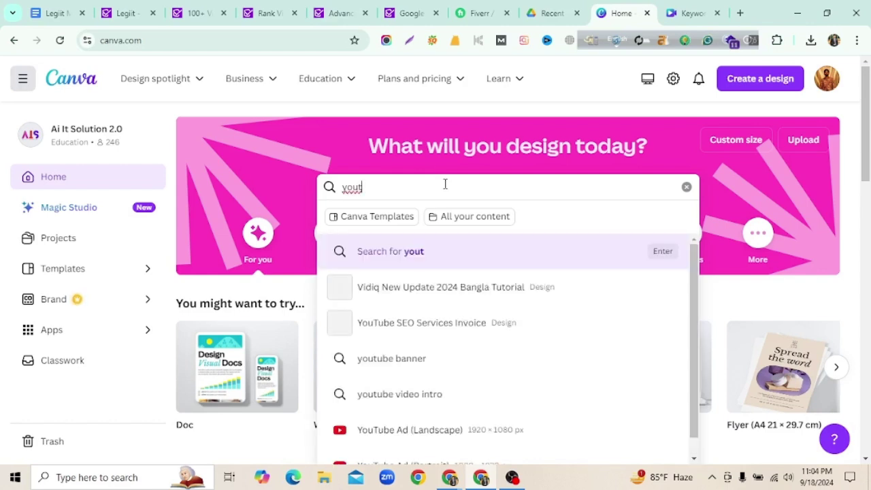
scroll(449, 367, "down", 1)
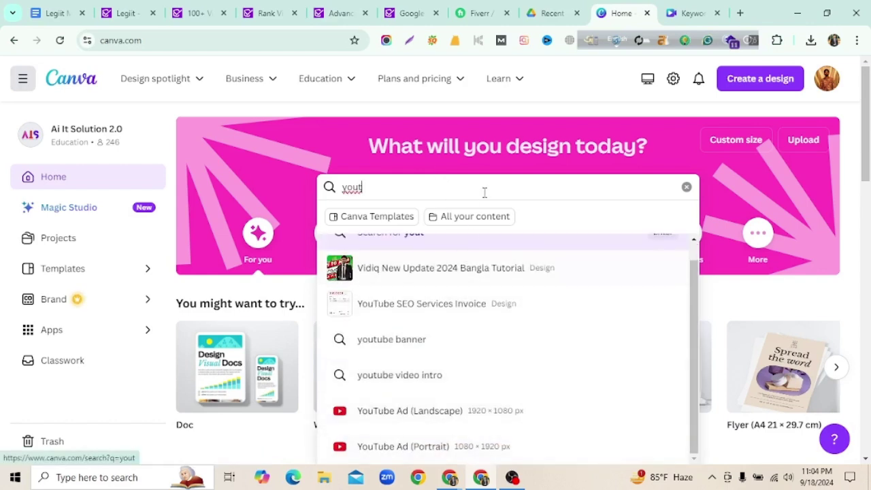
type("ube th")
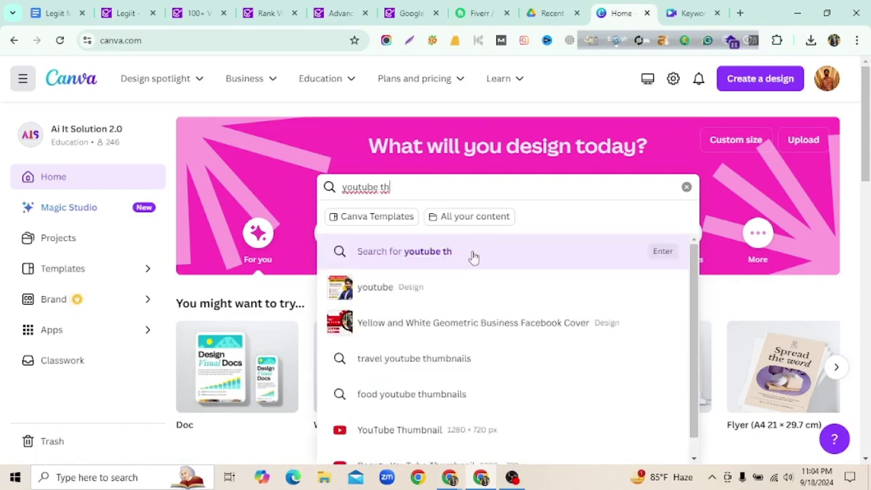
left_click(422, 424)
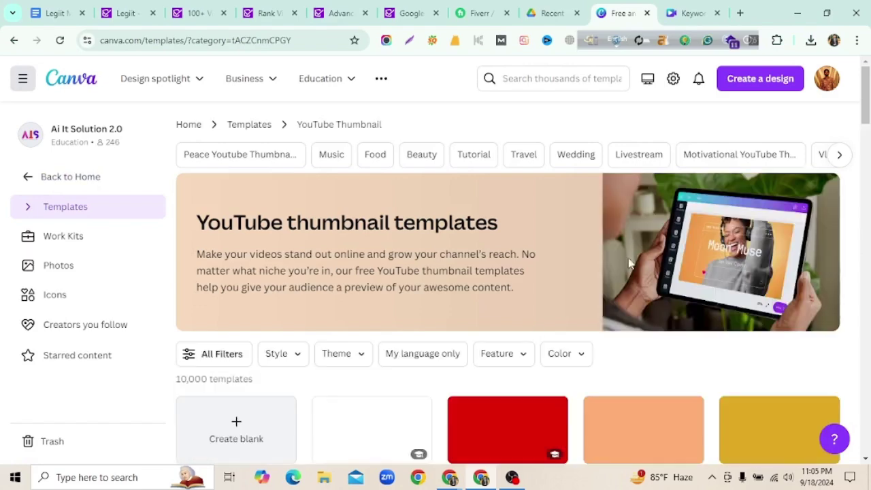
- Choose the red "Most Attractive Youtube Thumbnail" template and open it for customizing
scroll(620, 251, "down", 2)
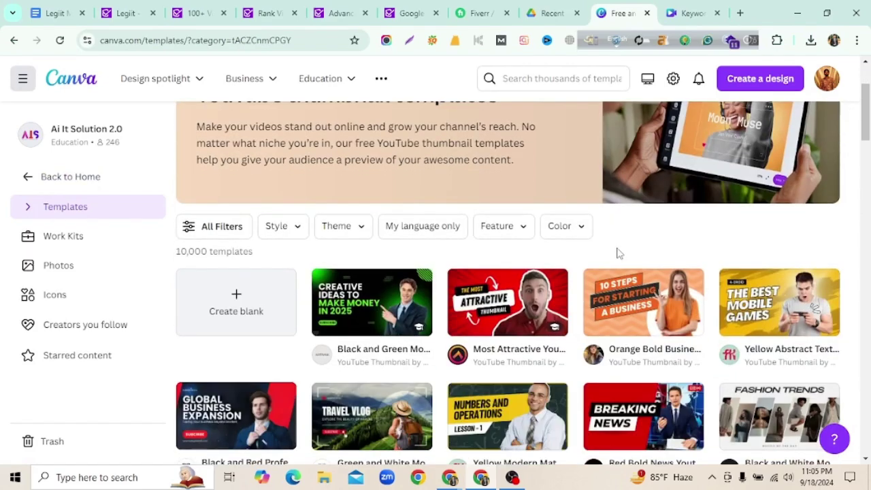
left_click(483, 307)
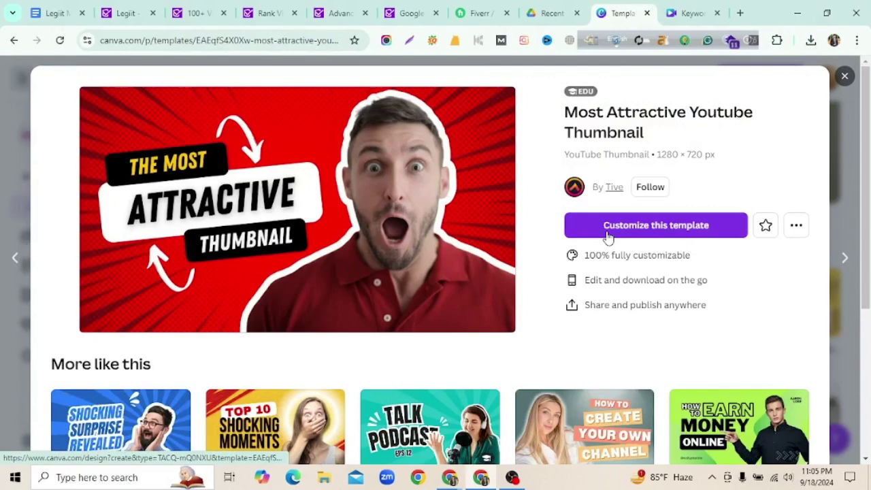
left_click(605, 228)
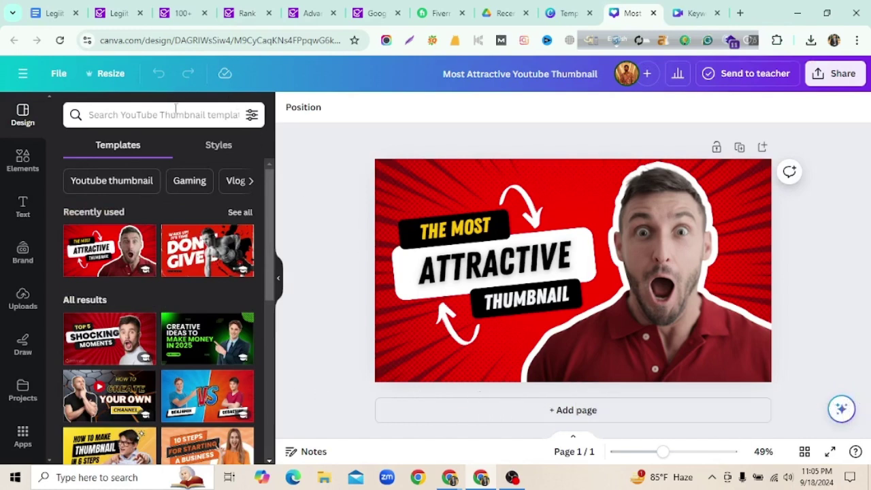
- Set a custom resize of 836 × 484 px for the thumbnail design, checking Legiit's Gallery form for the preferred photo resolution
left_click(109, 74)
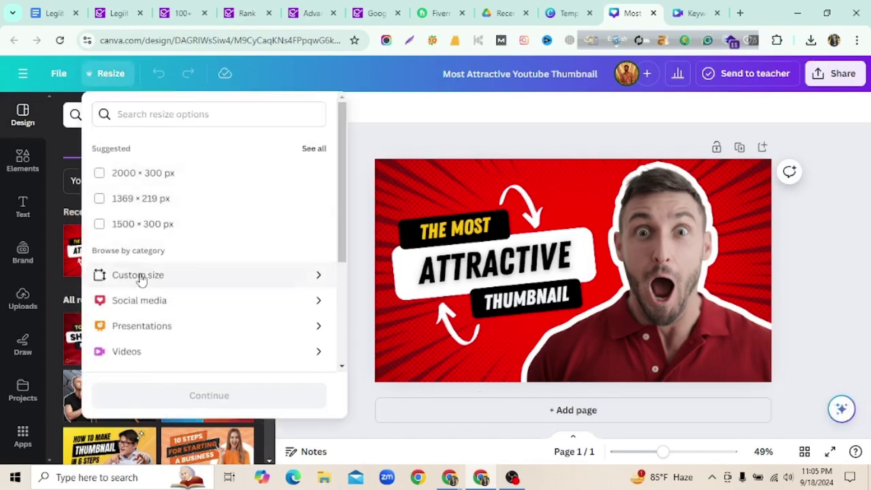
left_click(141, 274)
left_click(150, 195)
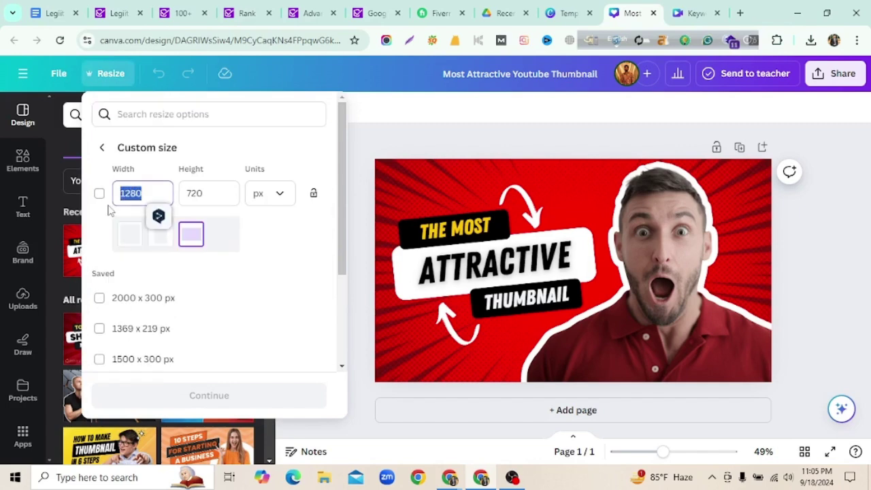
type("4")
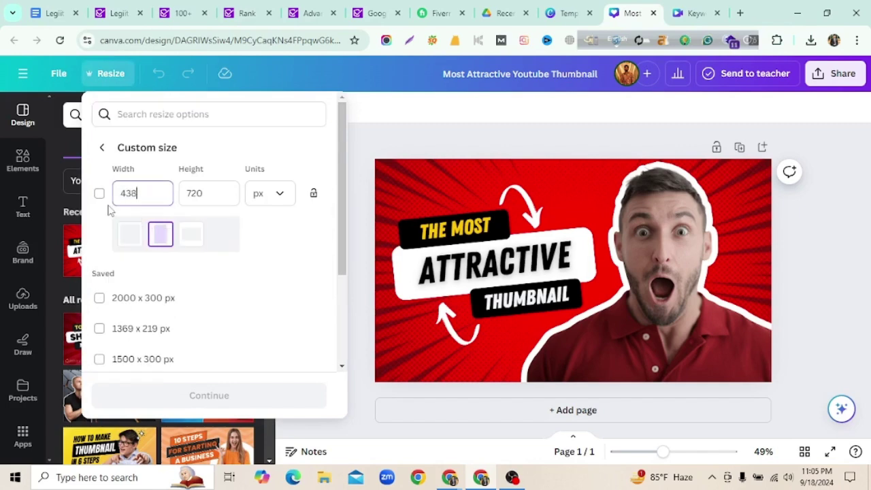
type("38")
left_click(121, 13)
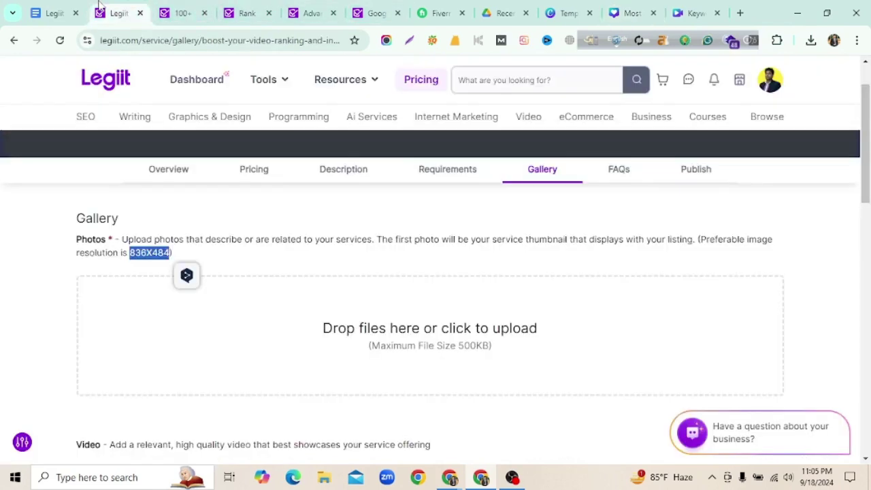
left_click(694, 13)
left_click(632, 13)
double_click(136, 193)
type("836")
key("Tab")
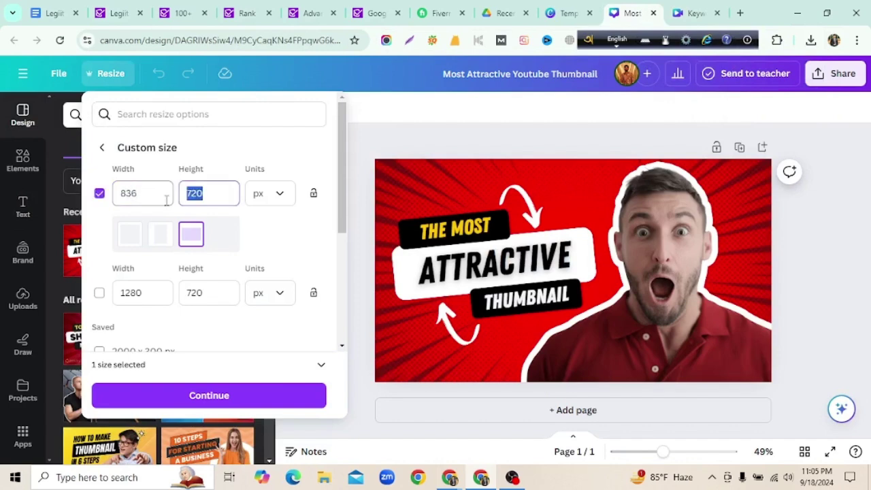
type("484")
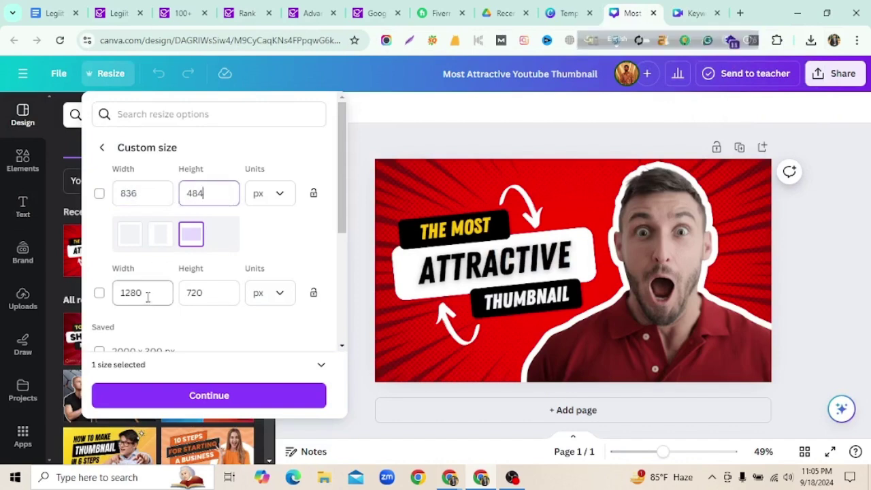
- Create a resized copy of the thumbnail design with the custom size and open the copy
scroll(160, 326, "down", 5)
left_click(193, 402)
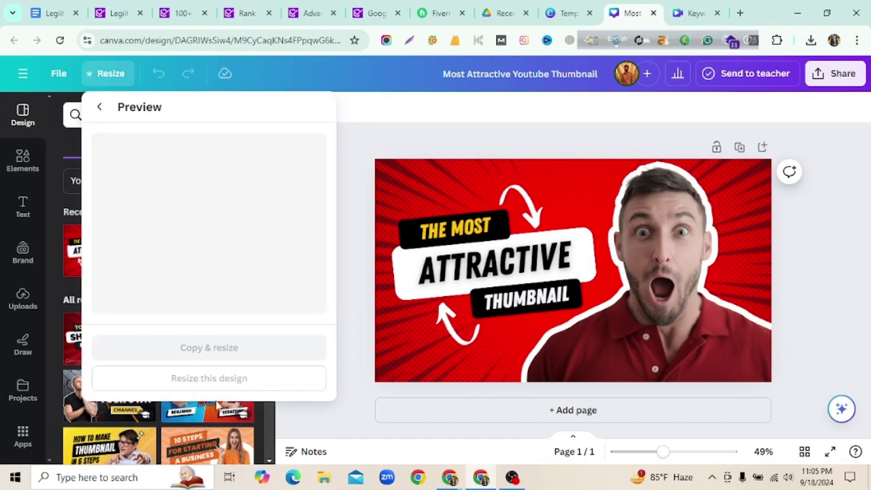
left_click(210, 349)
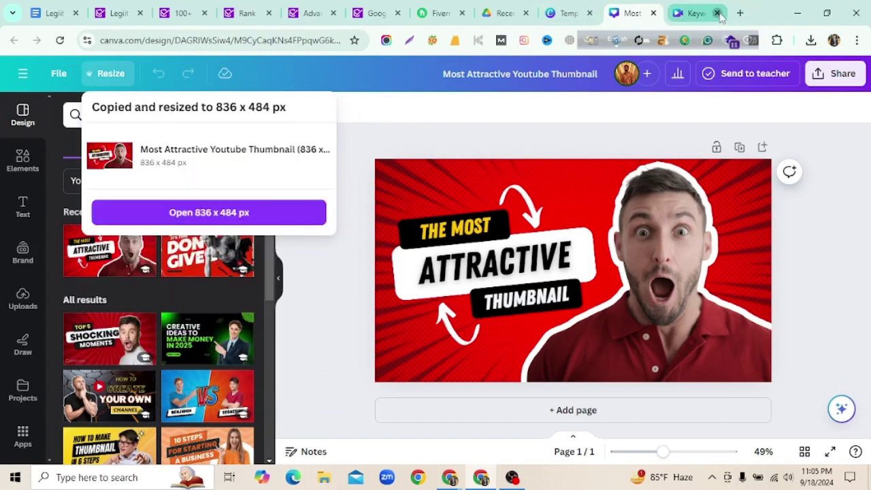
left_click(258, 214)
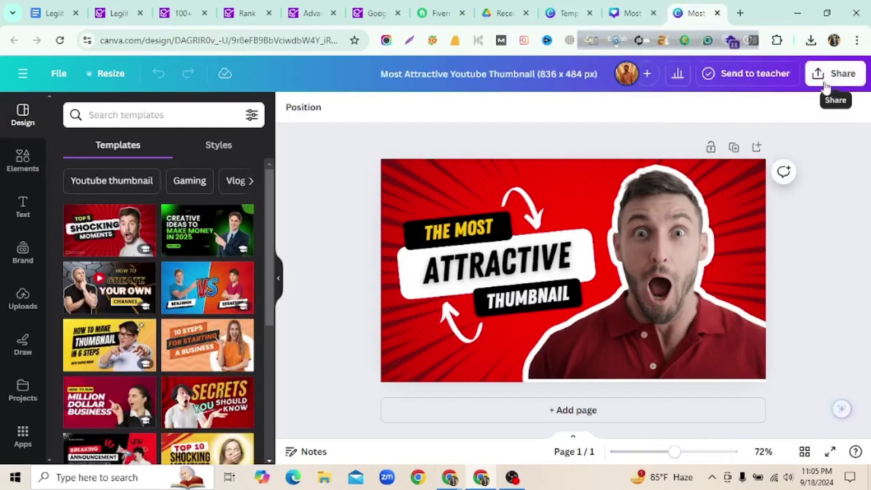
- Download the resized thumbnail as a PNG image at size 1
left_click(836, 74)
scroll(706, 306, "down", 1)
left_click(643, 299)
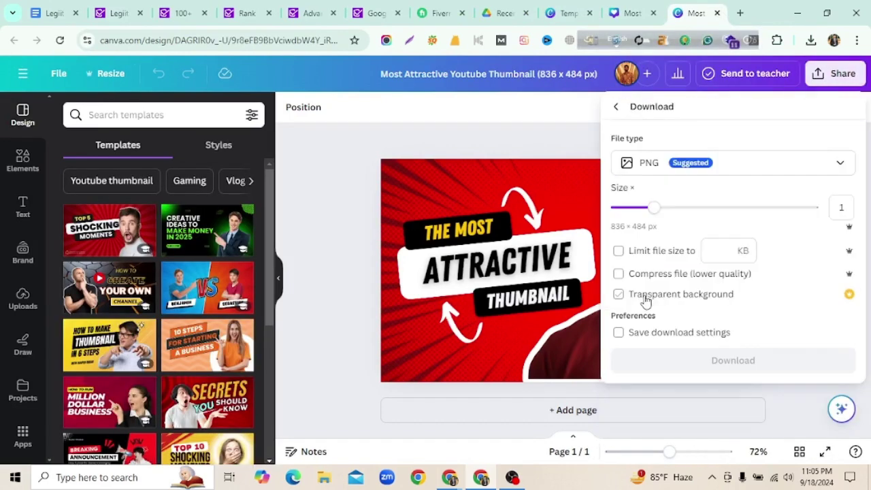
left_click(665, 365)
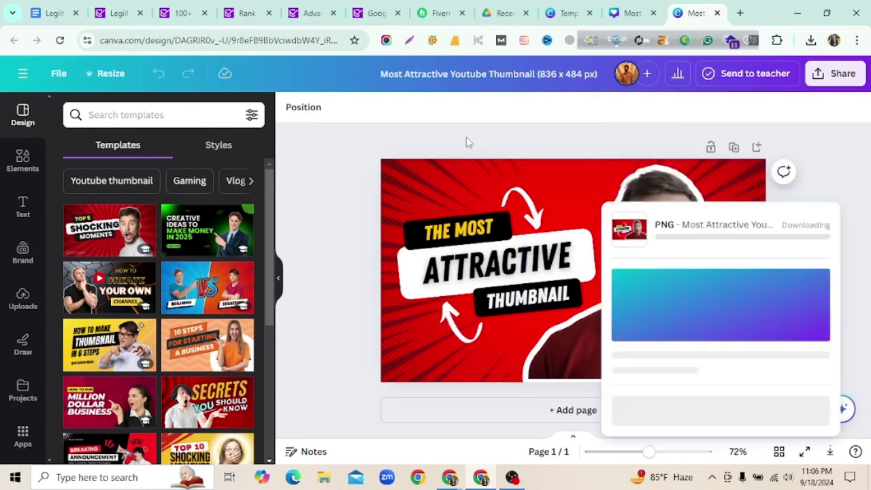
- Switch to Legiit and upload "Most Attractive Youtube Thumbnail (836 x 484 px) (1)" to the Gallery form's Photos section
left_click(119, 13)
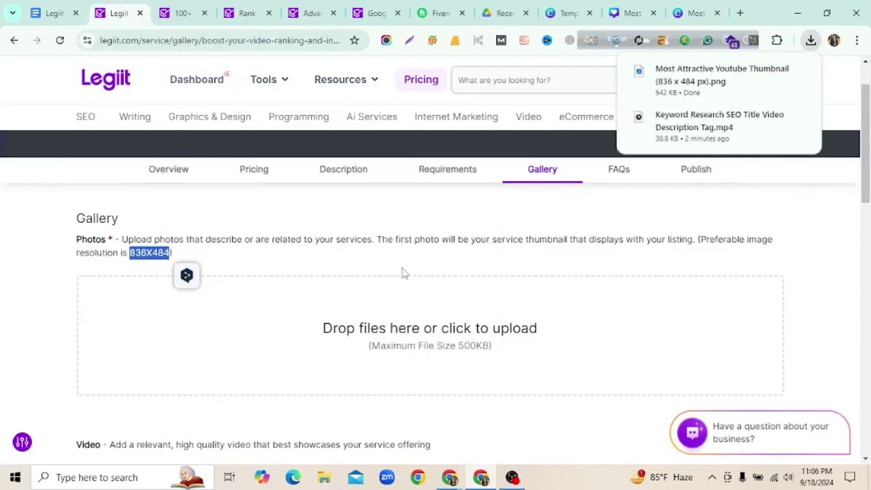
scroll(402, 272, "down", 2)
scroll(412, 245, "up", 1)
left_click(186, 231)
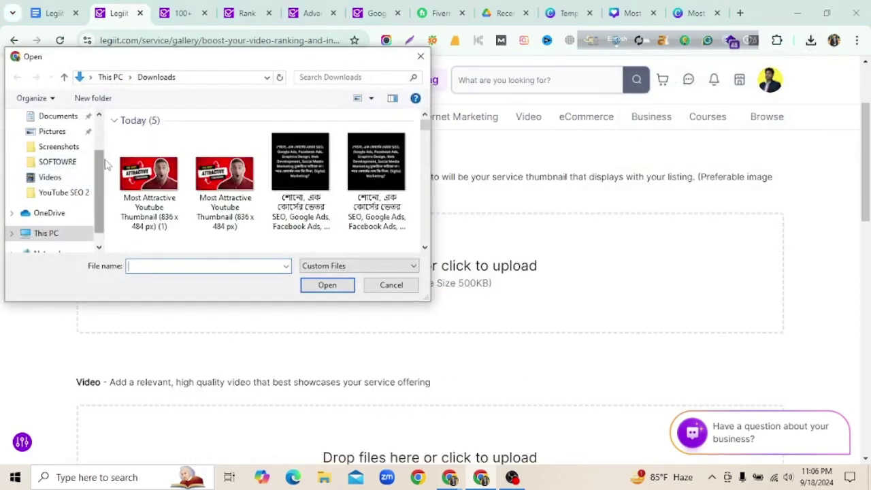
left_click(148, 173)
left_click(327, 285)
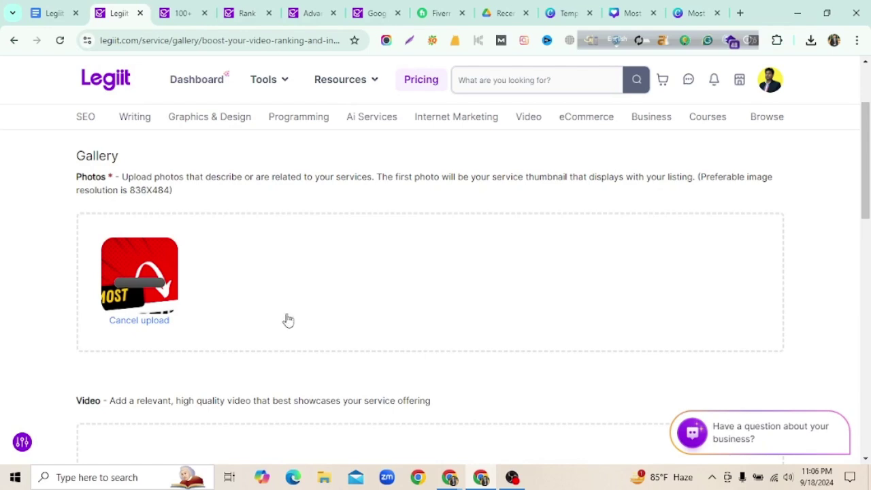
- Check the uploaded cover photo, then save the Gallery form and continue
scroll(383, 333, "down", 2)
scroll(415, 371, "up", 2)
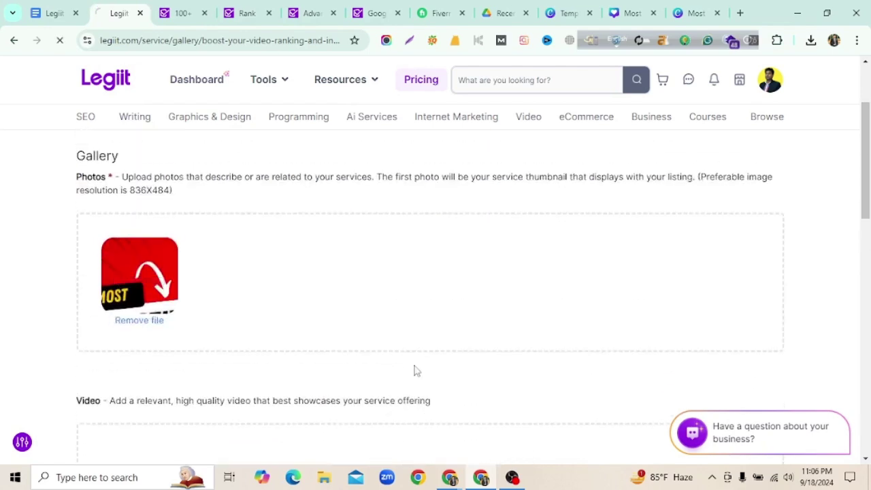
scroll(381, 350, "down", 1)
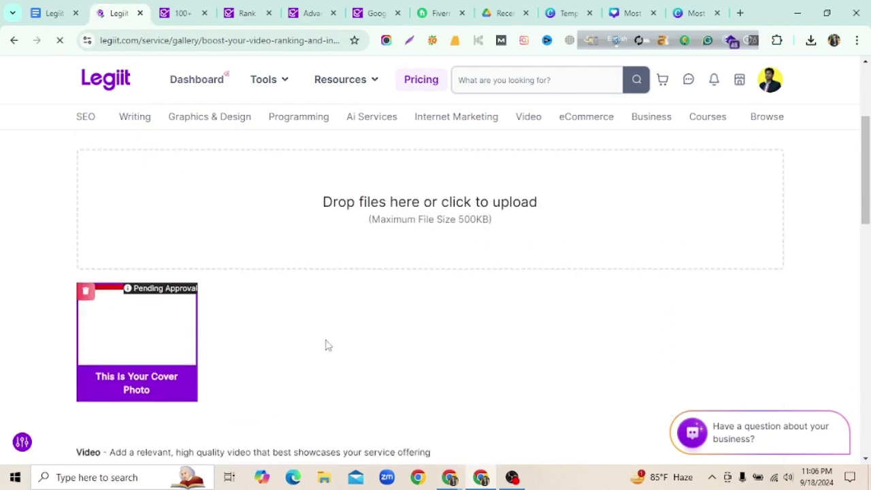
scroll(511, 350, "down", 1)
scroll(548, 354, "down", 8)
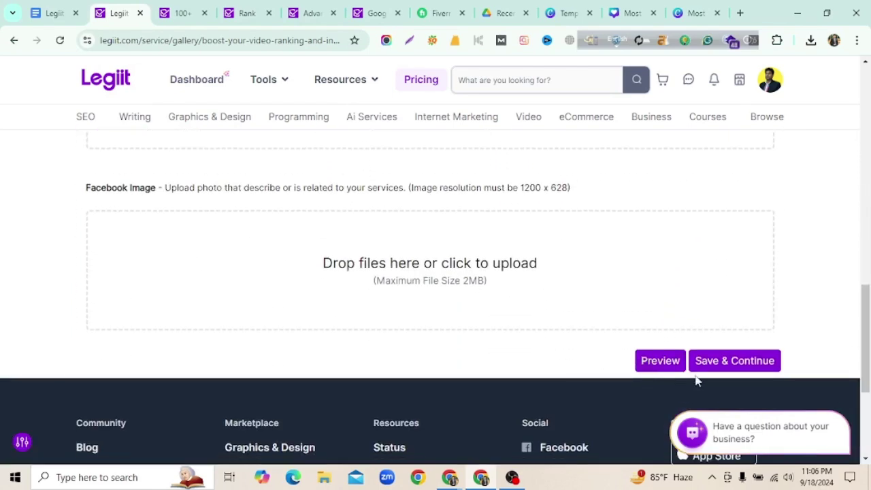
left_click(712, 366)
- Open the list of actions for the "Boost Your Video Ranking And Increase Subscribers" service
scroll(439, 301, "down", 2)
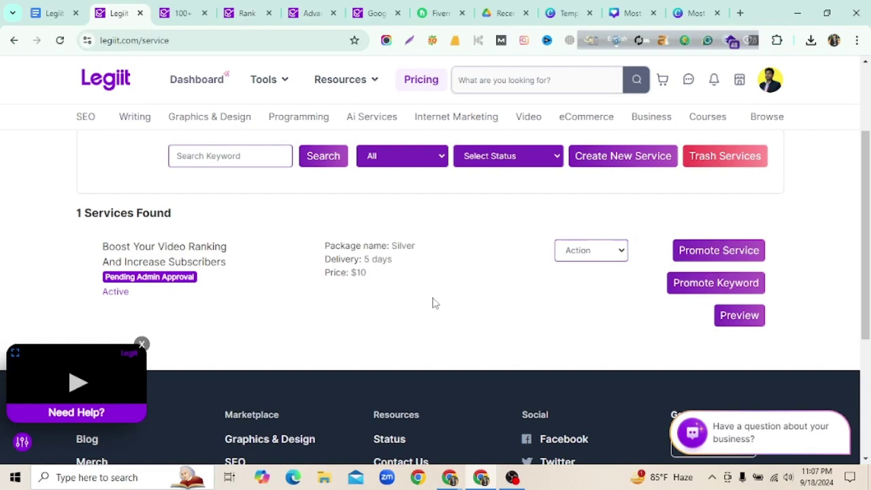
left_click(577, 252)
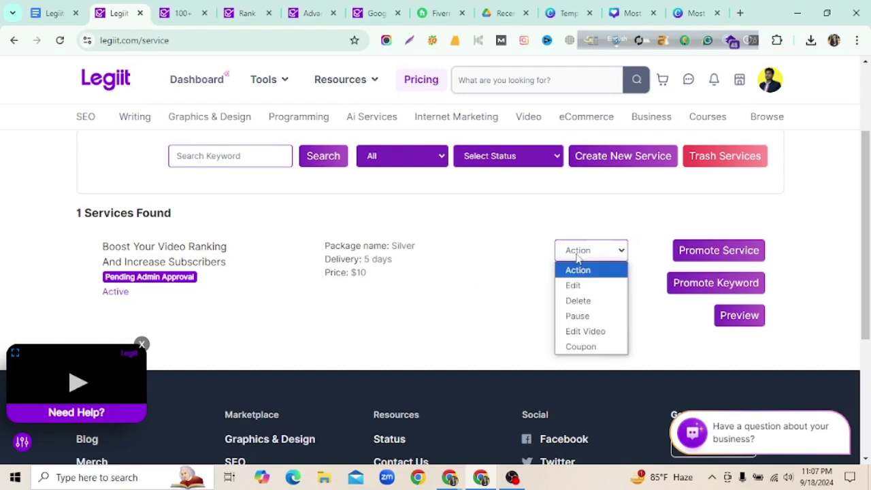